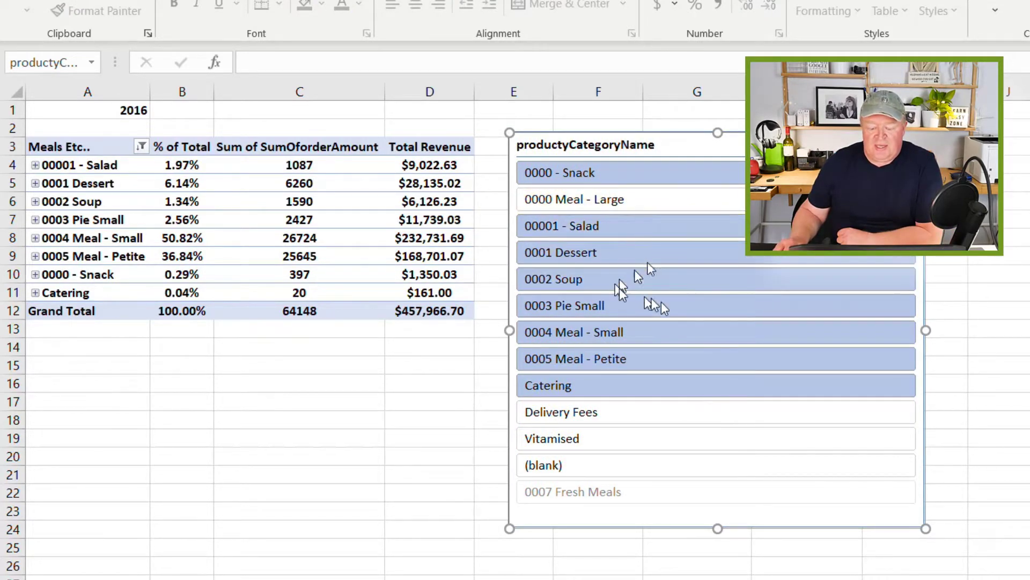
Filter the pivot table by single categories in turn: 0003 Pie Small, 0000 Meal - Large, 0004 Meal - Small, 0002 Soup, 00001 - Salad, 0005 Meal - Petite
{"action": "left_click", "coordinate": [635, 308]}
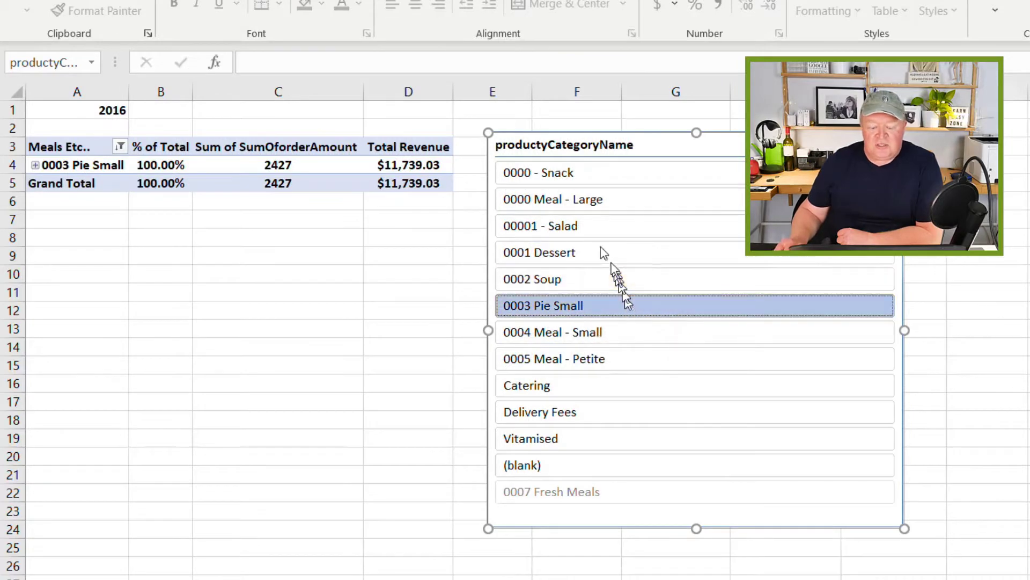
{"action": "left_click", "coordinate": [593, 203]}
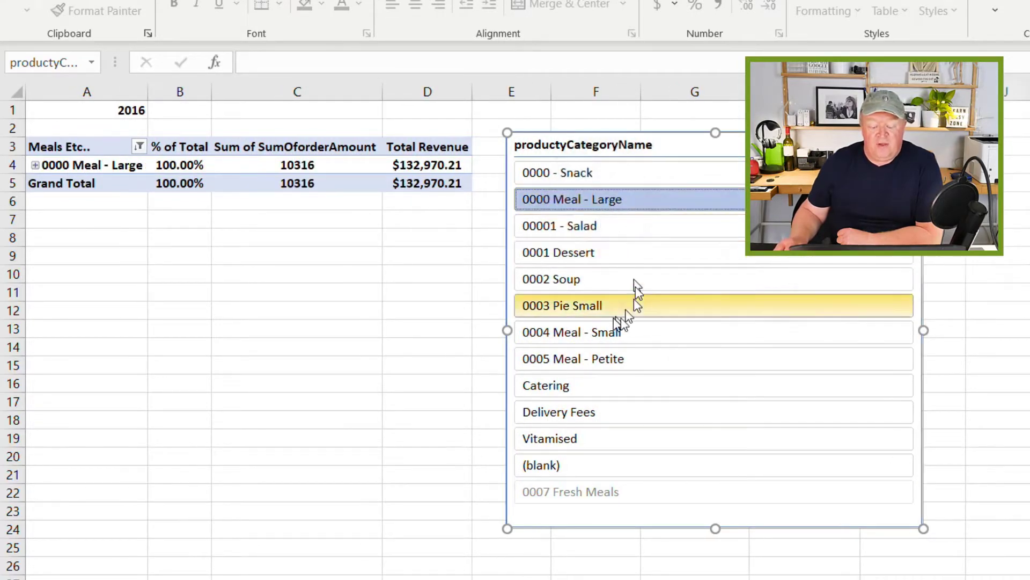
{"action": "left_click", "coordinate": [625, 332]}
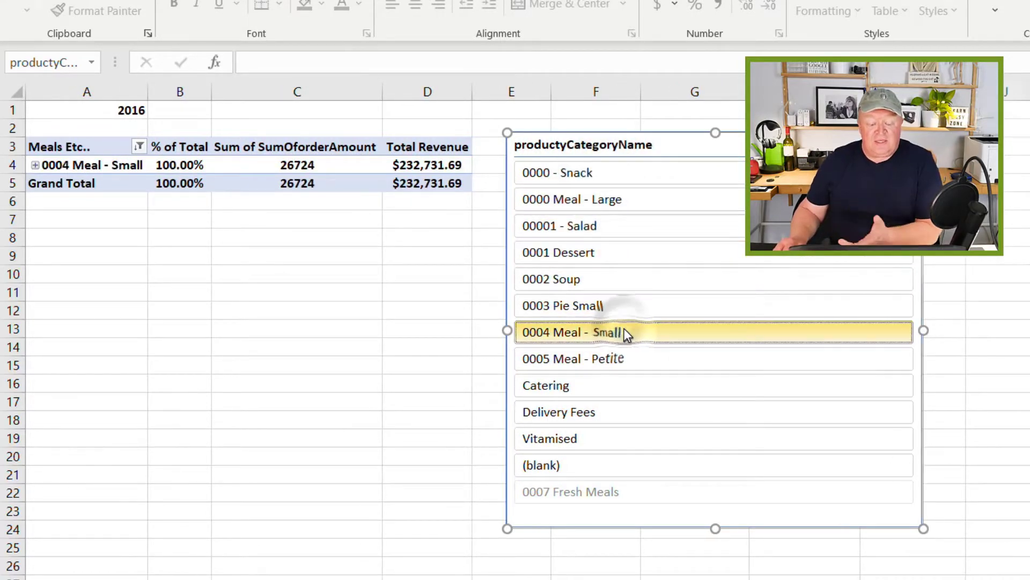
{"action": "left_click", "coordinate": [590, 280]}
{"action": "left_click", "coordinate": [574, 229]}
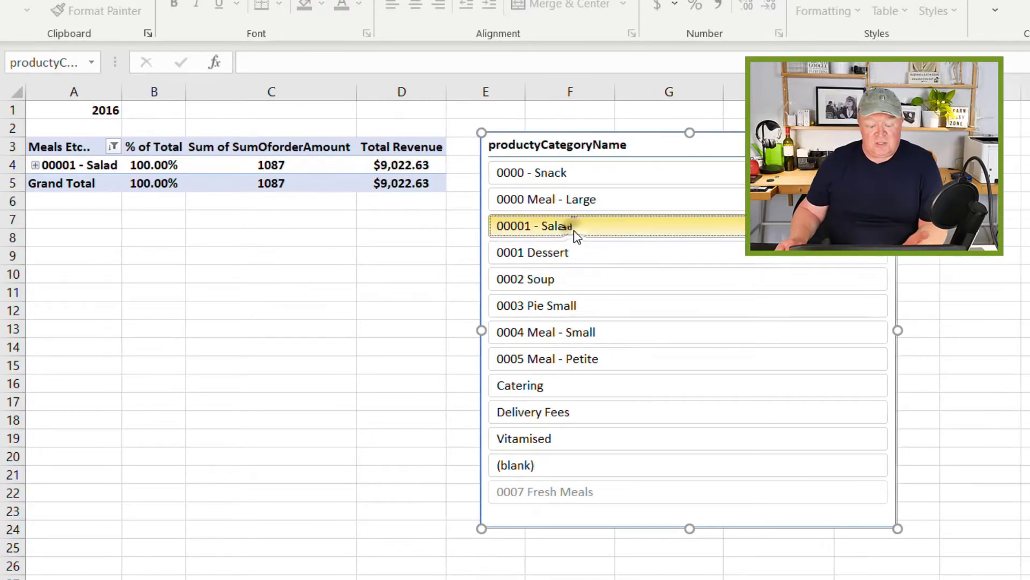
{"action": "left_click", "coordinate": [566, 357]}
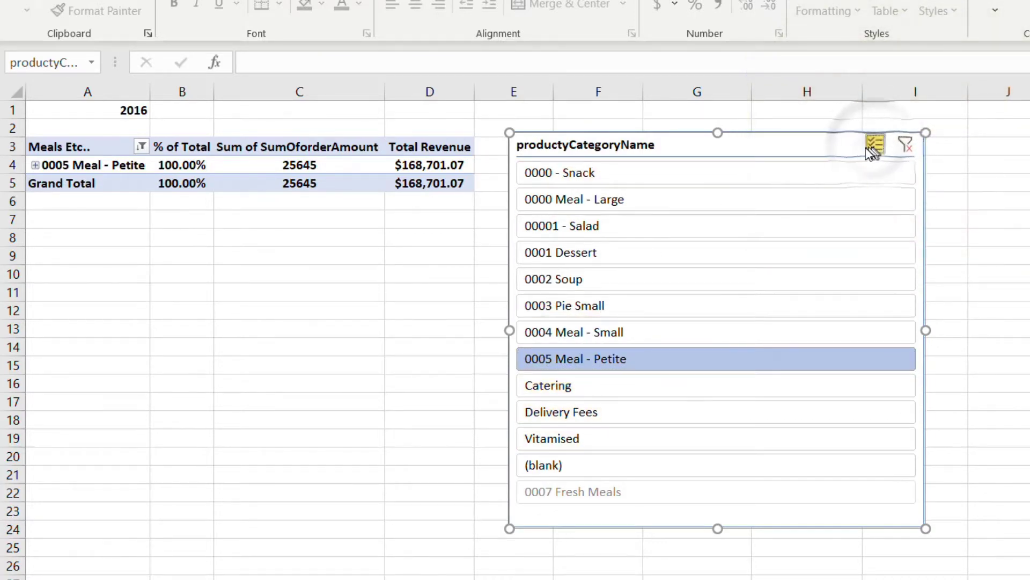
Turn on multi-select in the category slicer and add 0000 Meal - Large, 0000 - Snack, Delivery Fees, 0003 Pie Small and 0002 Soup
{"action": "left_click", "coordinate": [865, 151]}
{"action": "left_click", "coordinate": [596, 199]}
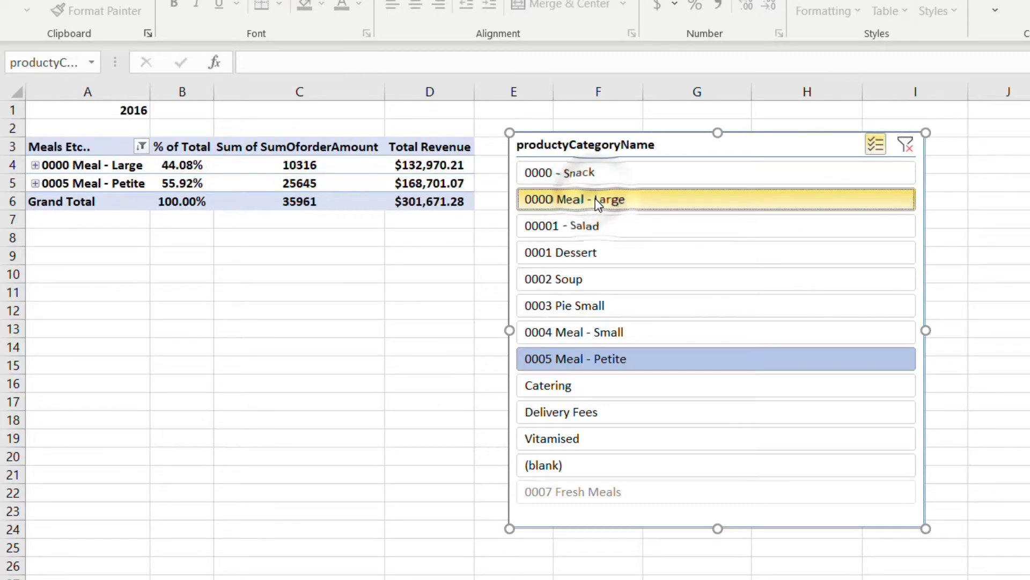
{"action": "left_click", "coordinate": [561, 176]}
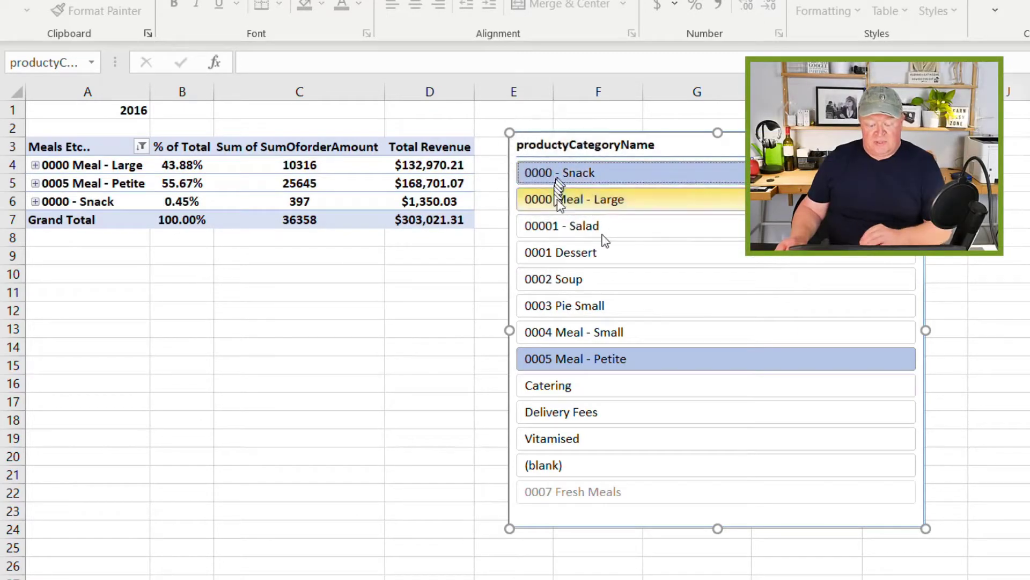
{"action": "left_click", "coordinate": [591, 412]}
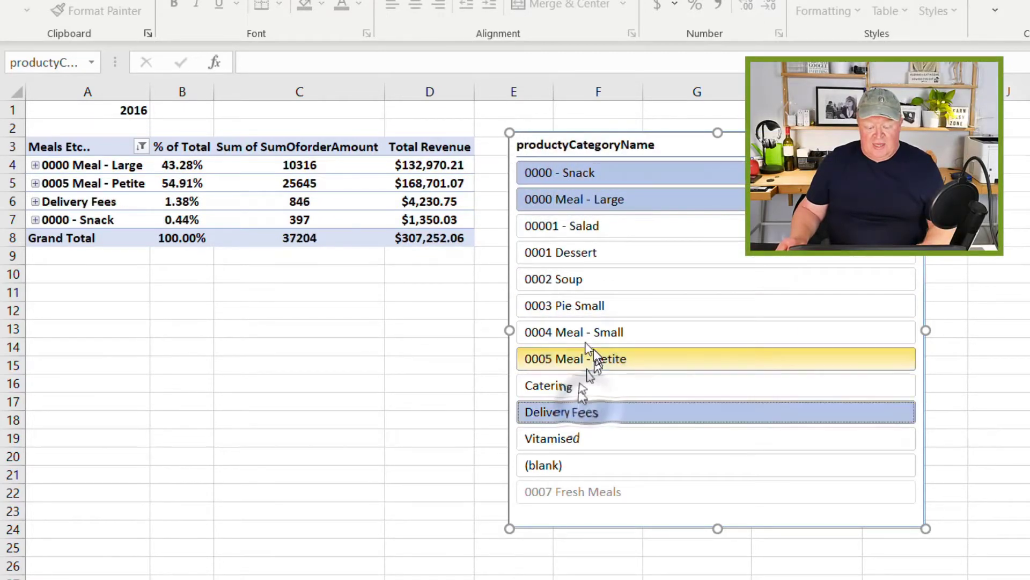
{"action": "left_click", "coordinate": [591, 305]}
{"action": "left_click", "coordinate": [569, 279]}
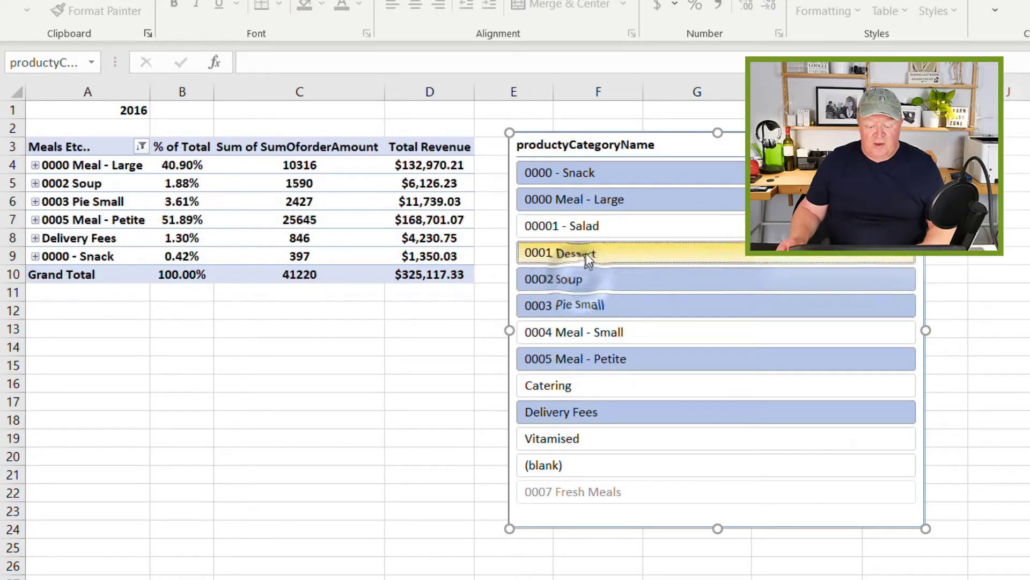
Add 0001 Dessert, 00001 - Salad, 0004 Meal - Small, Catering, Vitamised and (blank) to the slicer selection, and move the slicer over columns G to J
{"action": "left_click", "coordinate": [587, 252]}
{"action": "left_click", "coordinate": [591, 230]}
{"action": "left_click", "coordinate": [610, 333]}
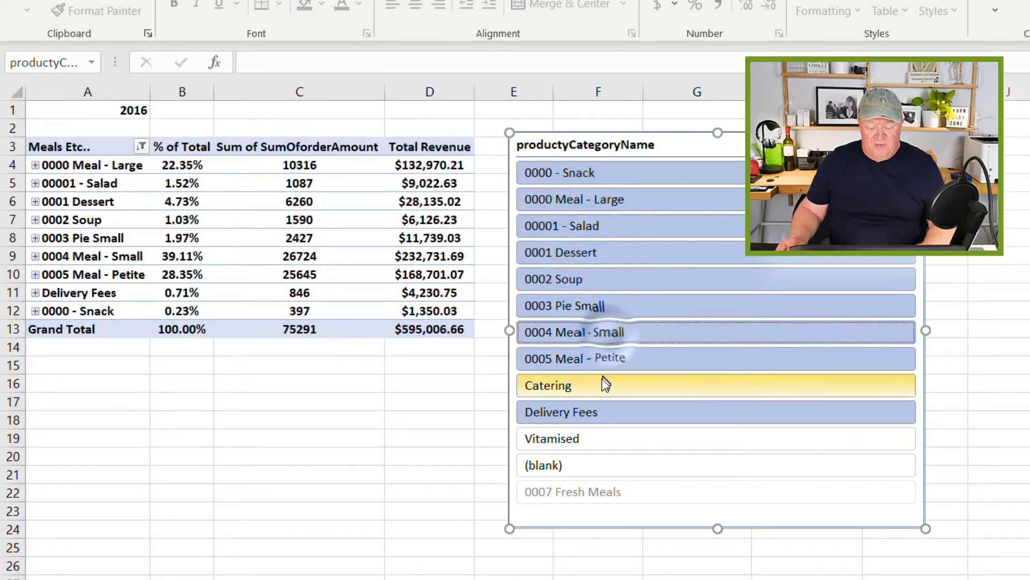
{"action": "left_click", "coordinate": [606, 385]}
{"action": "left_click", "coordinate": [596, 439]}
{"action": "left_click", "coordinate": [589, 463]}
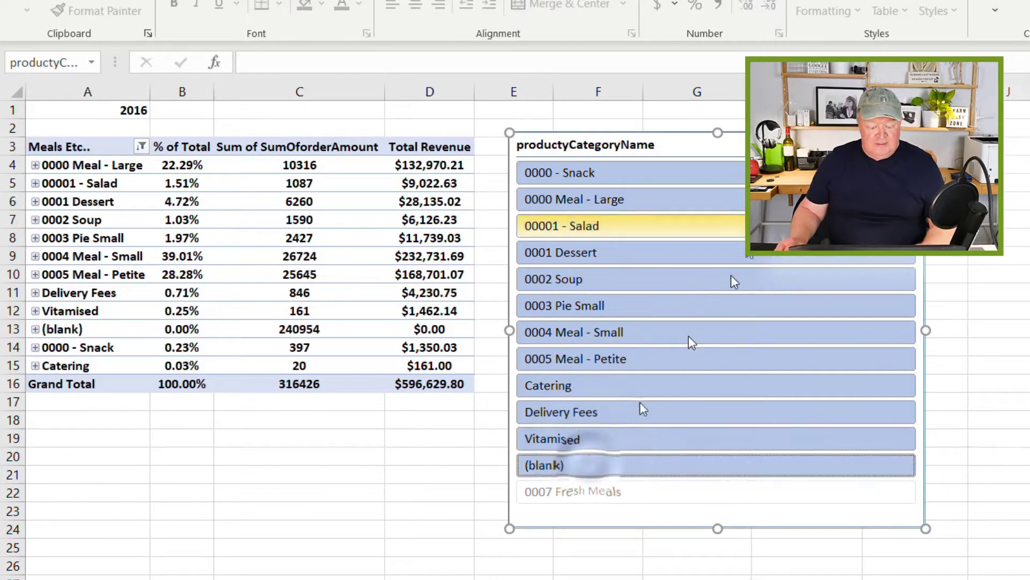
{"action": "left_click_drag", "start_coordinate": [706, 155], "coordinate": [828, 127]}
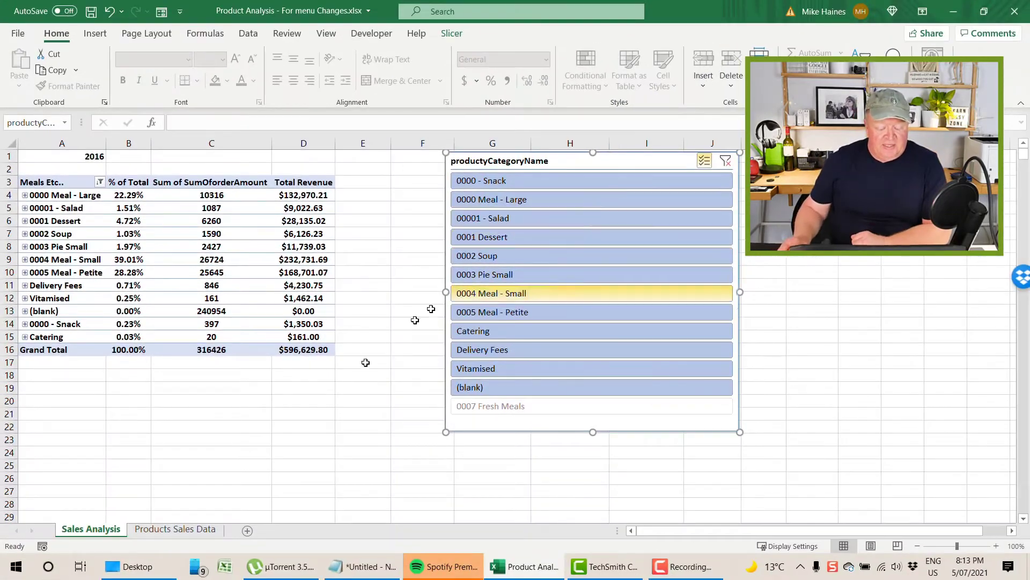
Examine the SumOforderAmount entries for Minted Lamb Patties in rows 25 and 28 of the Products Sales Data sheet
{"action": "left_click", "coordinate": [204, 530]}
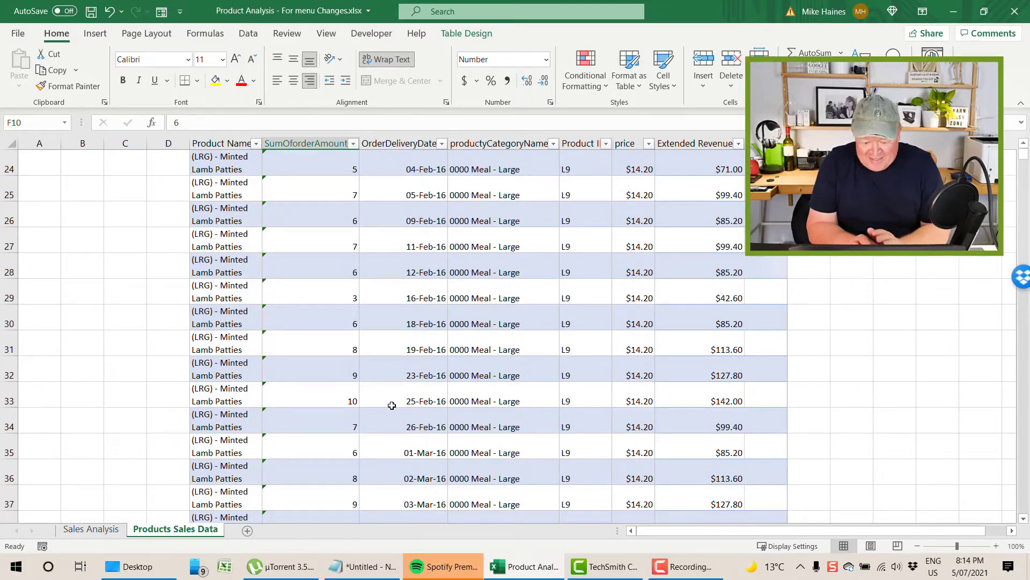
{"action": "left_click", "coordinate": [289, 186]}
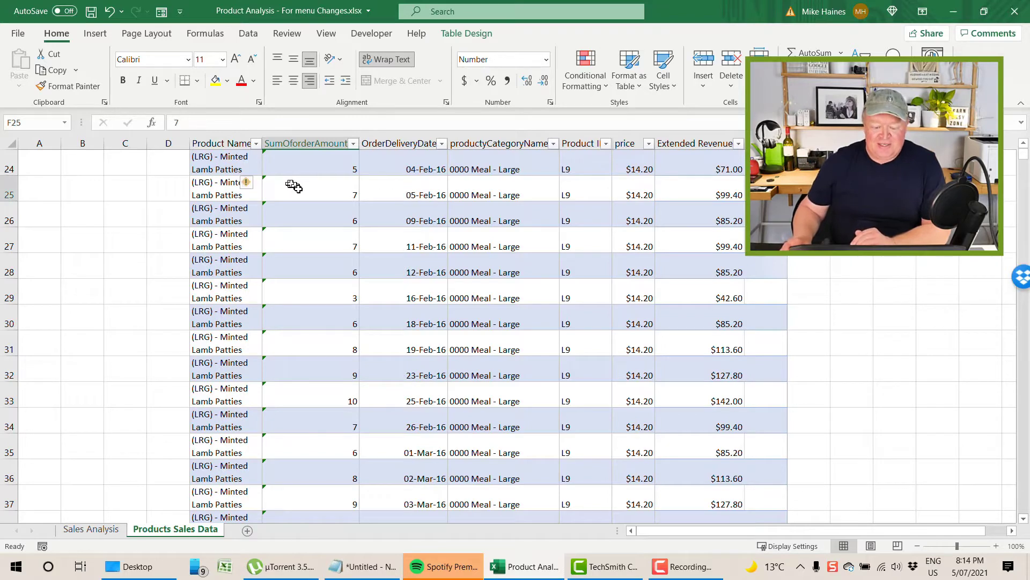
{"action": "left_click", "coordinate": [316, 273]}
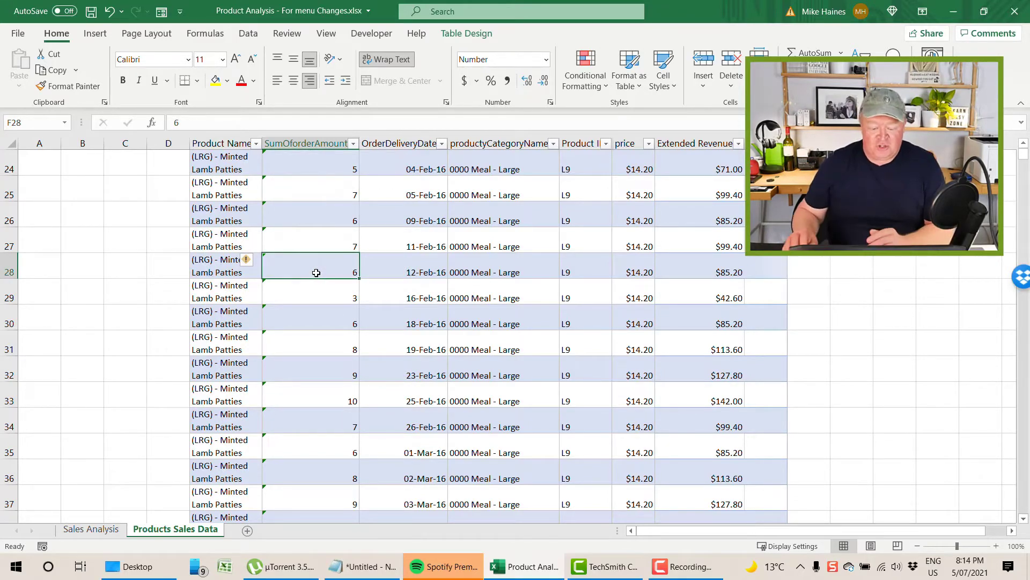
Return to the Sales Analysis sheet and expand the 0004 Meal - Small category to show its individual products
{"action": "left_click", "coordinate": [90, 530]}
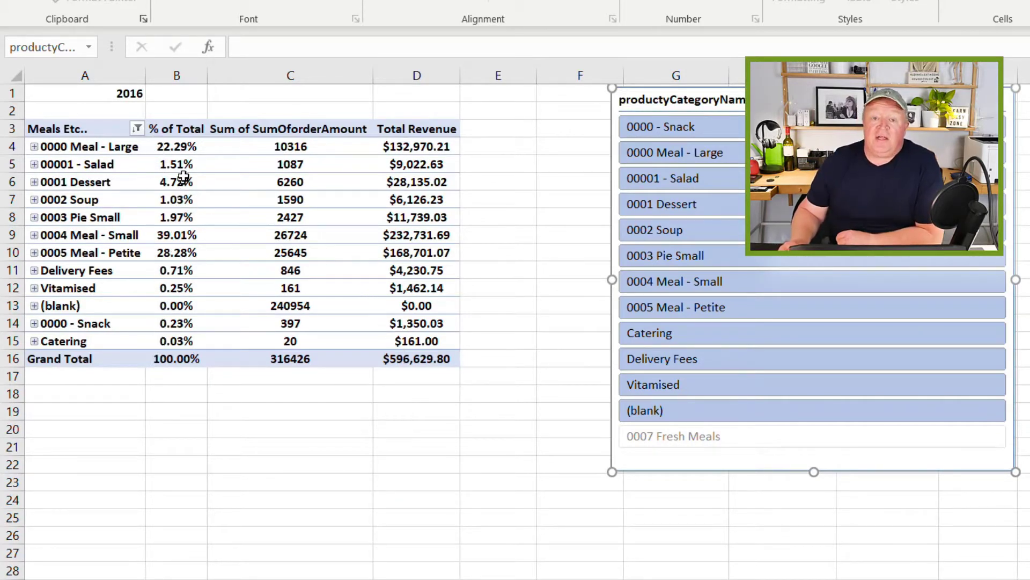
{"action": "mouse_move", "coordinate": [183, 177]}
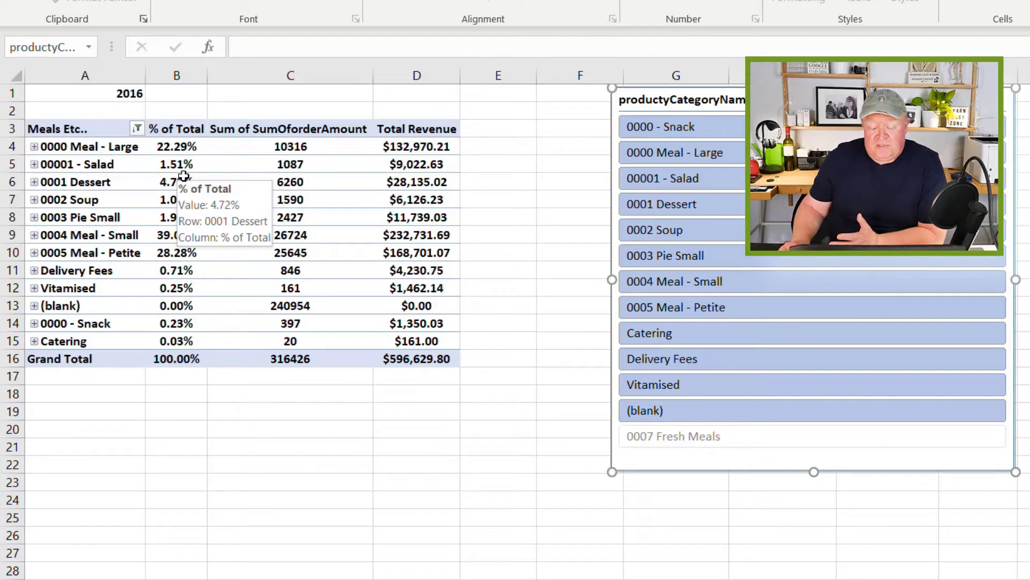
{"action": "mouse_move", "coordinate": [346, 212]}
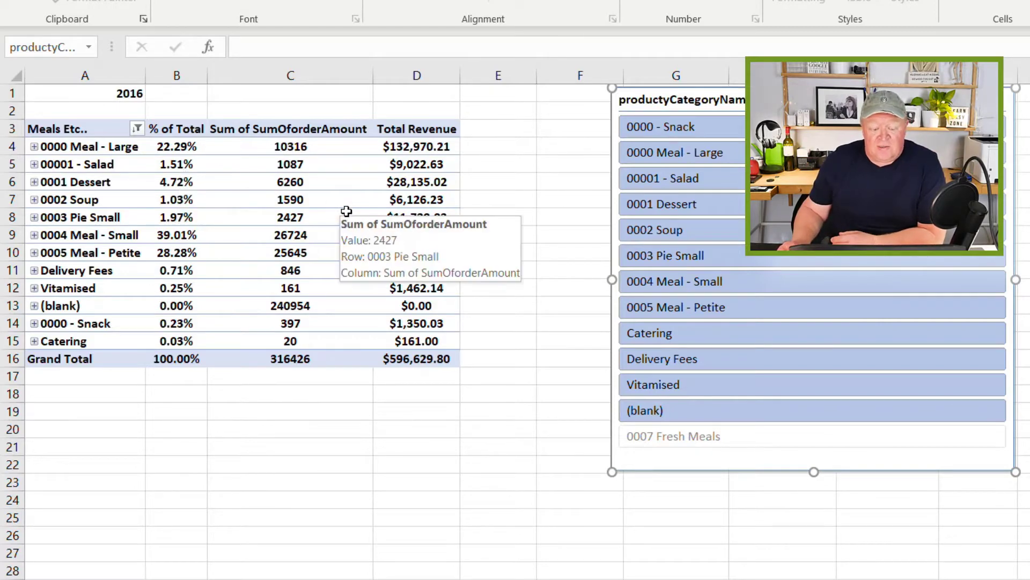
{"action": "left_click", "coordinate": [133, 235]}
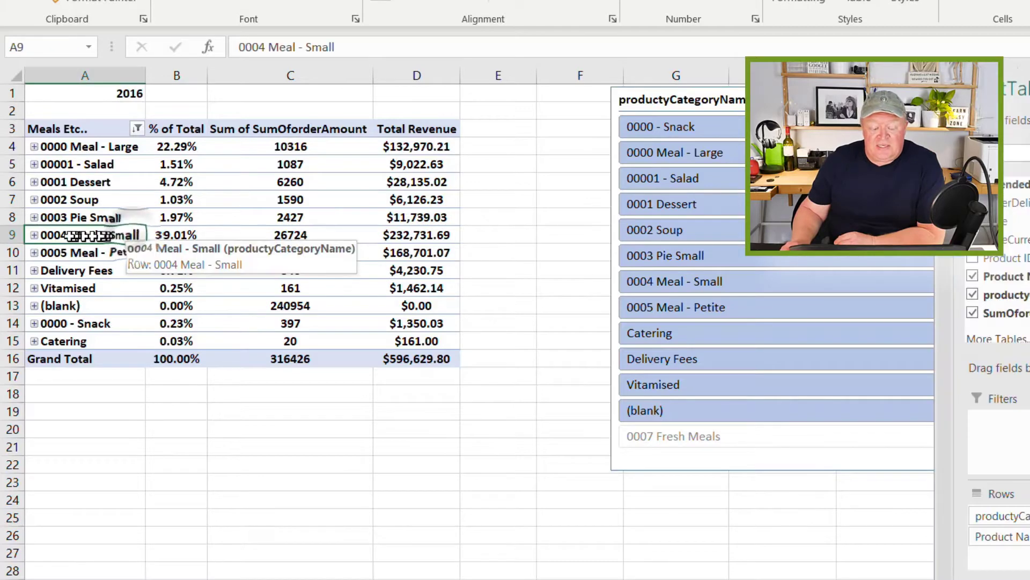
{"action": "left_click", "coordinate": [34, 235]}
{"action": "left_click", "coordinate": [34, 236]}
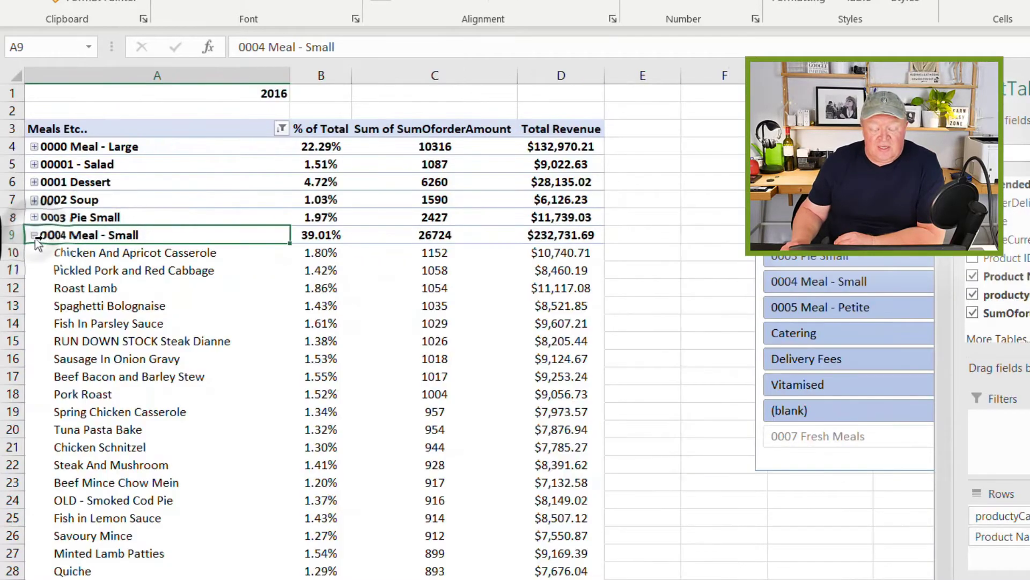
Review the products listed under 0004 Meal - Small and check the total revenue of Singapore Noodles
{"action": "scroll", "coordinate": [180, 378], "scroll_direction": "down", "scroll_amount": 5}
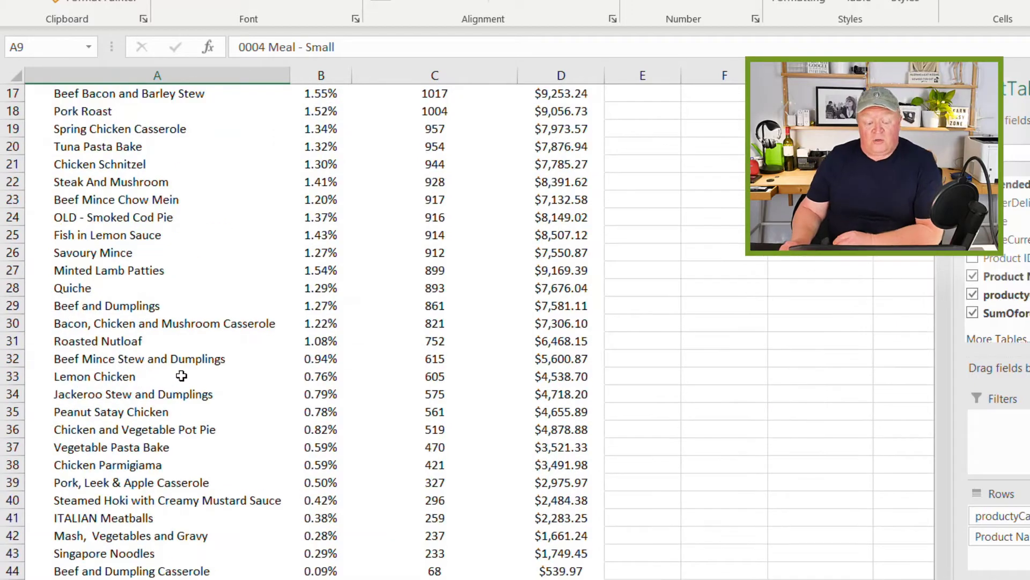
{"action": "scroll", "coordinate": [183, 377], "scroll_direction": "up", "scroll_amount": 3}
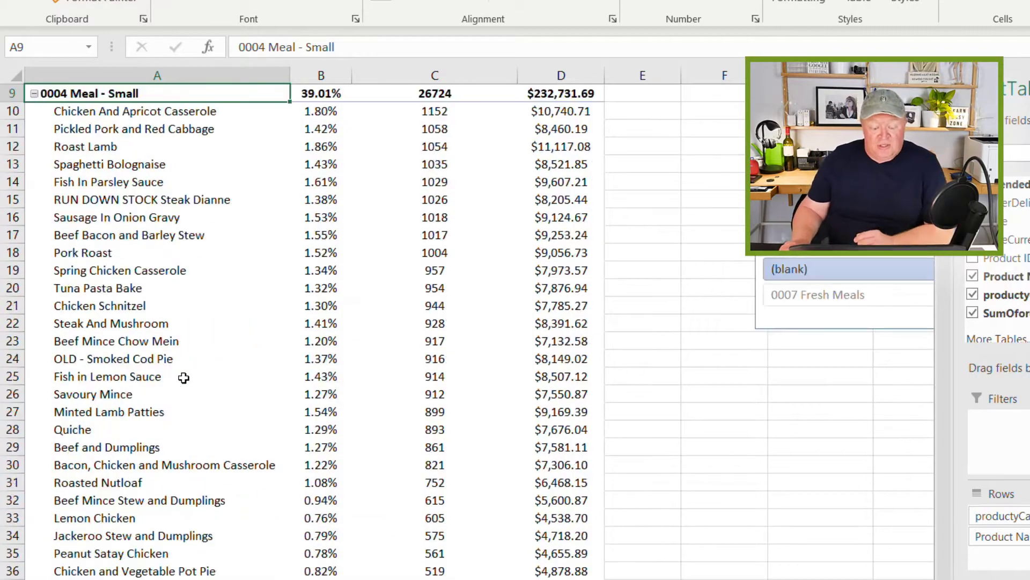
{"action": "scroll", "coordinate": [183, 377], "scroll_direction": "up", "scroll_amount": 3}
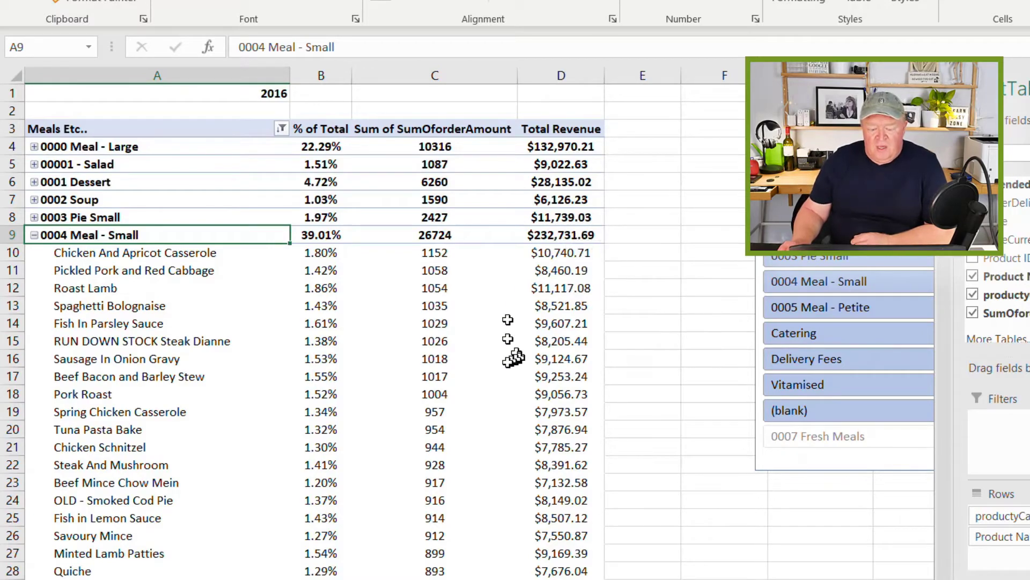
{"action": "scroll", "coordinate": [509, 359], "scroll_direction": "down", "scroll_amount": 2}
{"action": "scroll", "coordinate": [509, 360], "scroll_direction": "down", "scroll_amount": 8}
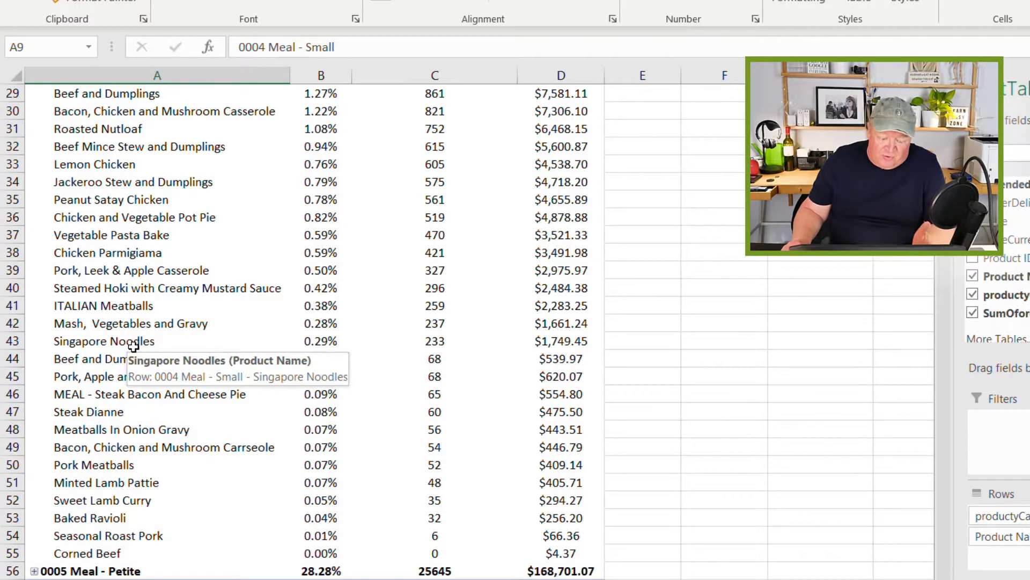
{"action": "left_click", "coordinate": [133, 345]}
{"action": "left_click", "coordinate": [572, 344]}
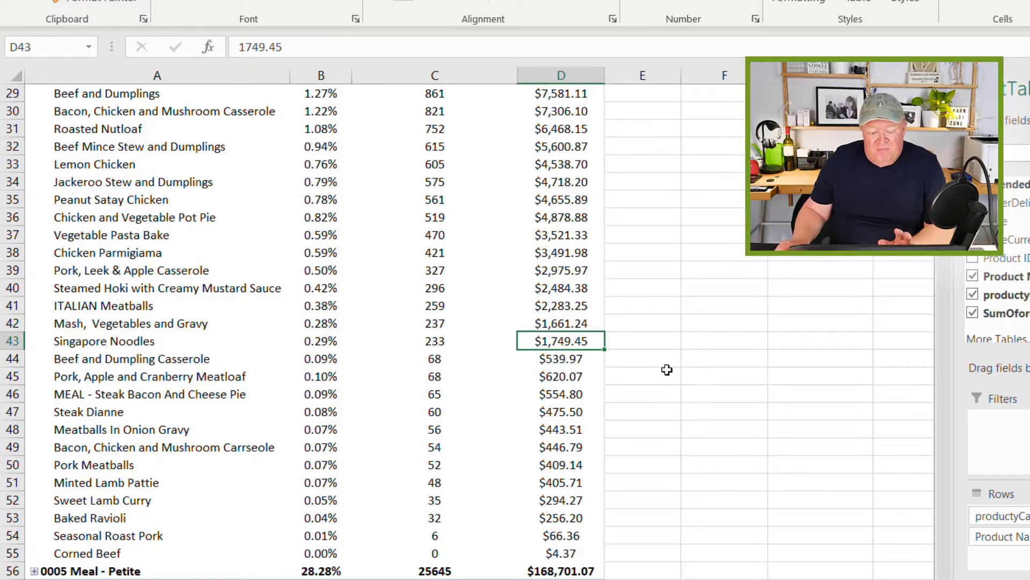
Check the total revenue of Sausage In Onion Gravy and locate Pork Meatballs among the low-selling small meals
{"action": "scroll", "coordinate": [667, 370], "scroll_direction": "up", "scroll_amount": 7}
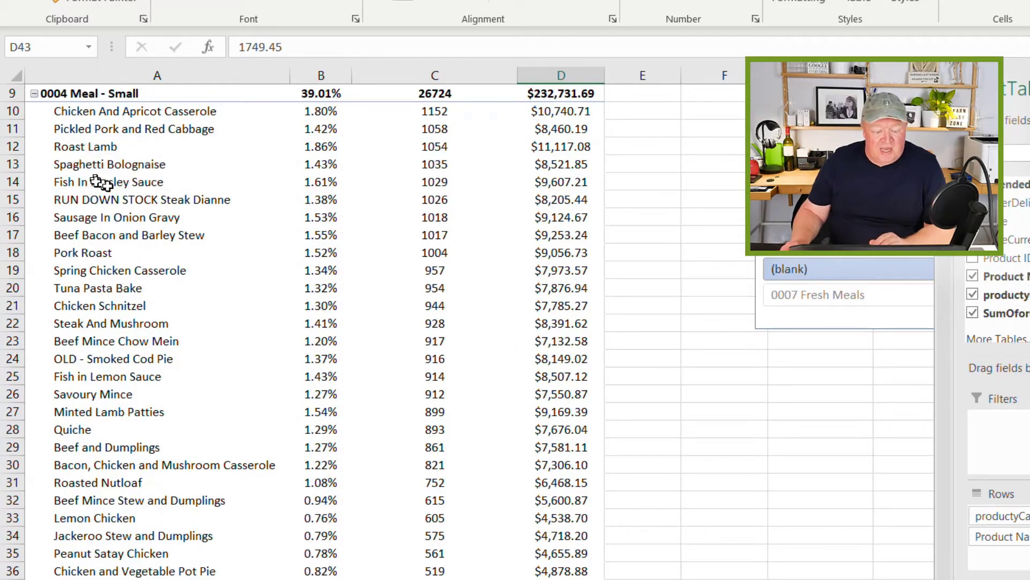
{"action": "left_click", "coordinate": [124, 218]}
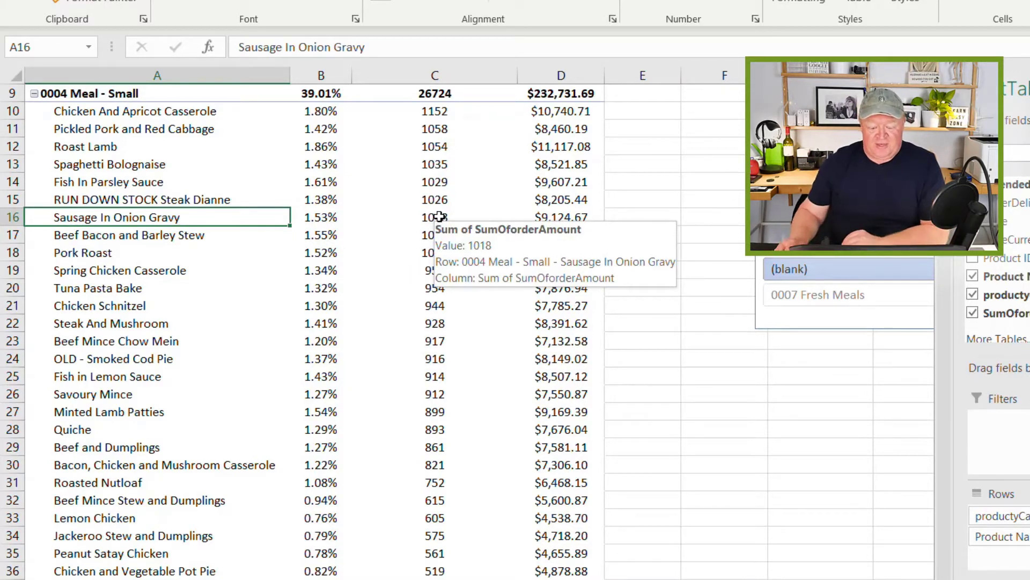
{"action": "left_click", "coordinate": [553, 217]}
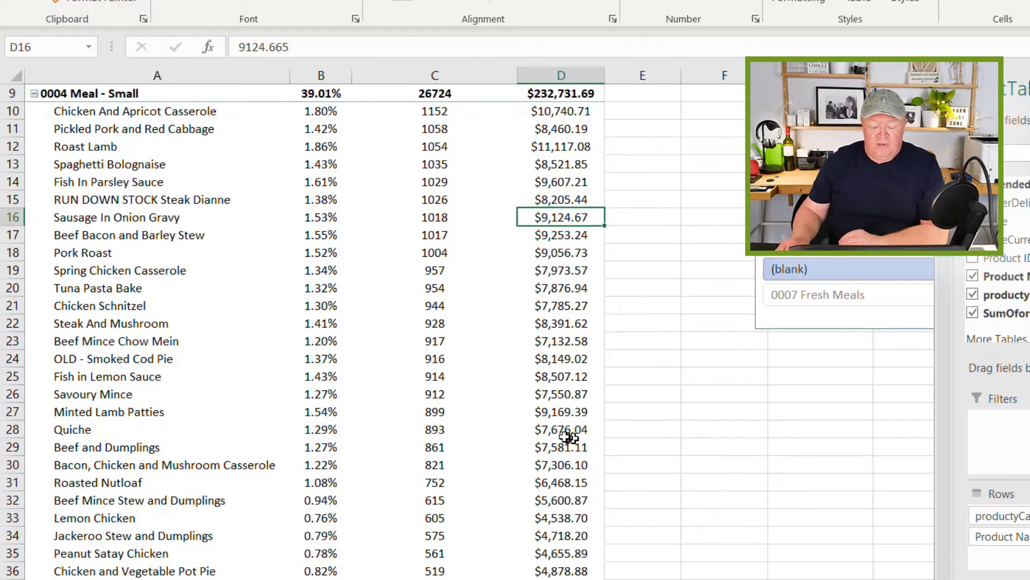
{"action": "scroll", "coordinate": [486, 387], "scroll_direction": "down", "scroll_amount": 9}
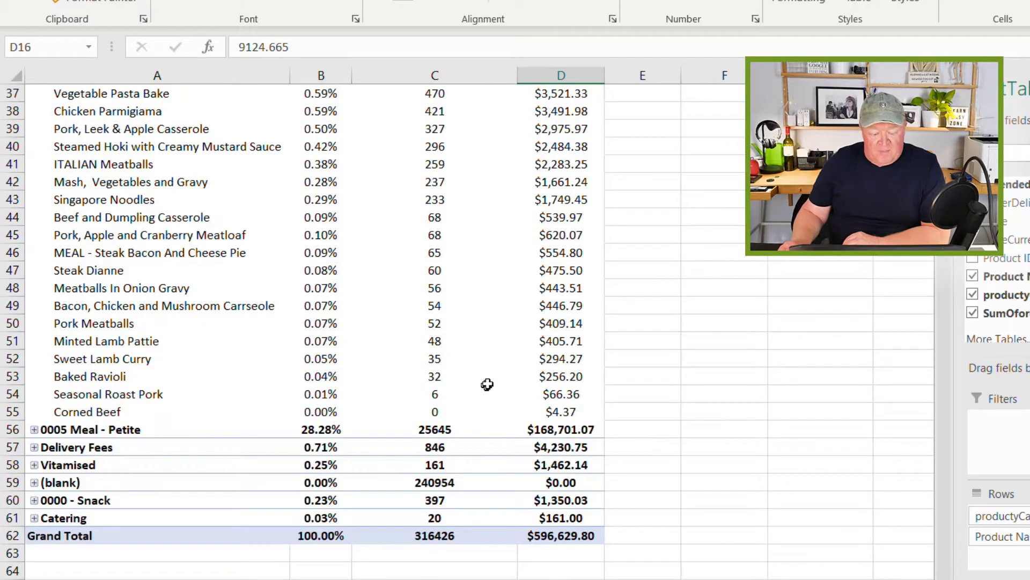
{"action": "left_click", "coordinate": [129, 327]}
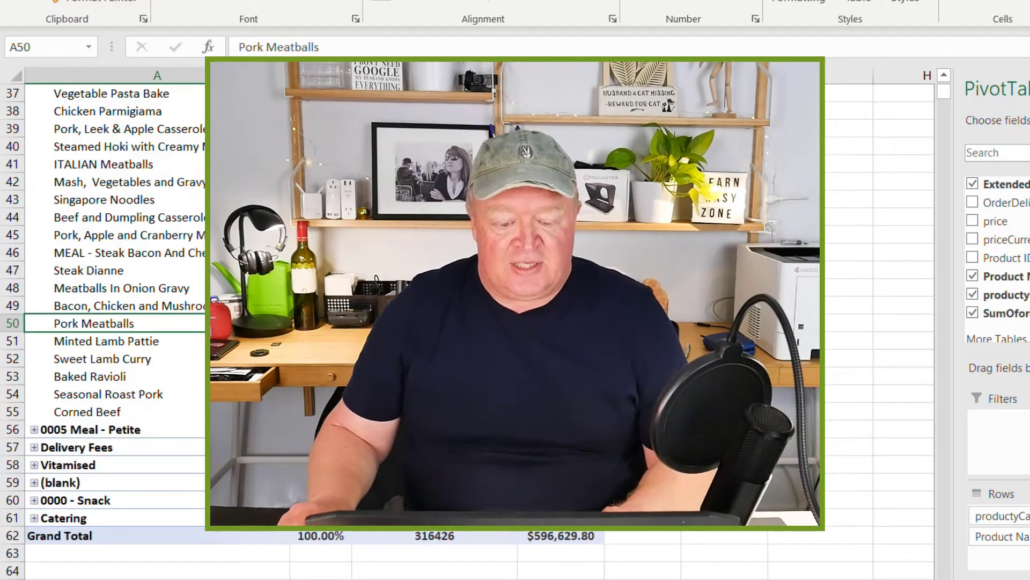
Collapse the 0004 Meal - Small category in the pivot table
{"action": "scroll", "coordinate": [184, 352], "scroll_direction": "up", "scroll_amount": 7}
{"action": "scroll", "coordinate": [161, 244], "scroll_direction": "up", "scroll_amount": 5}
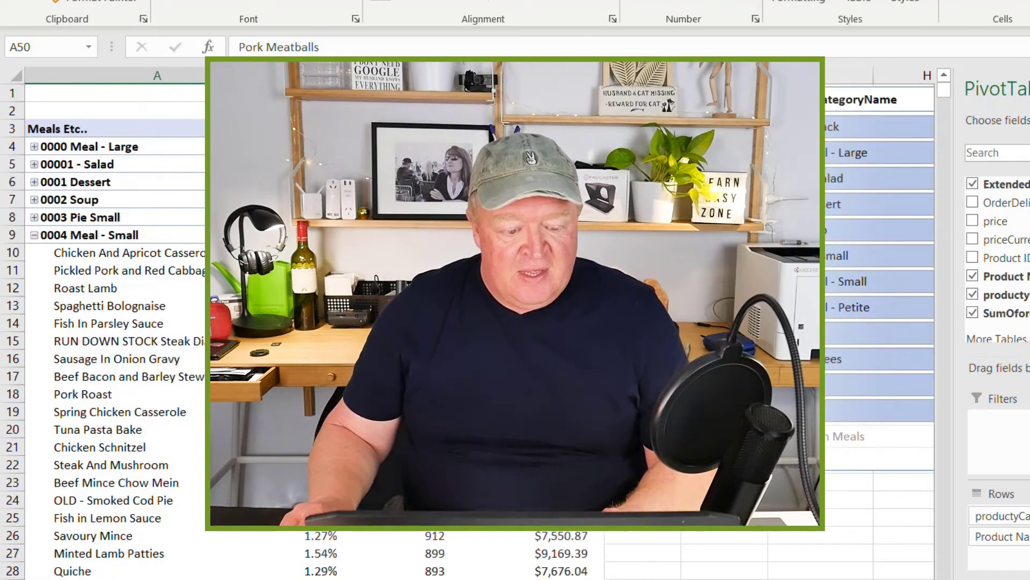
{"action": "left_click", "coordinate": [39, 238]}
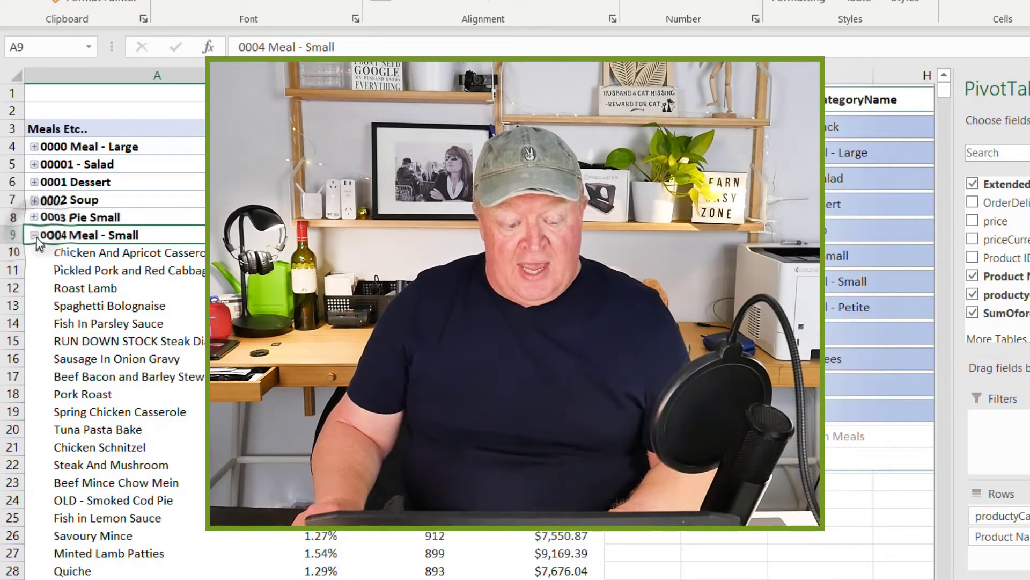
{"action": "left_click", "coordinate": [34, 235]}
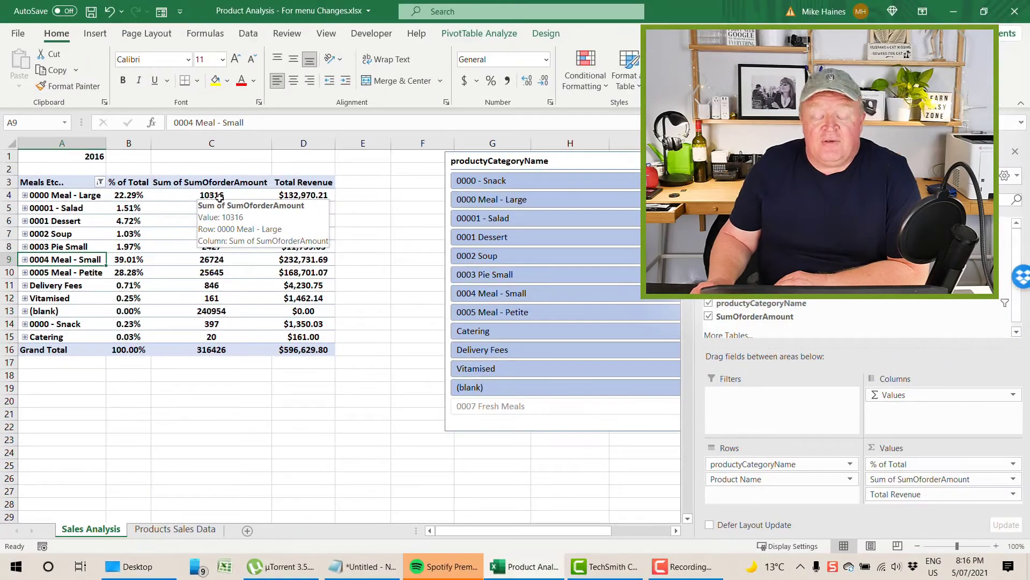
Open the Products Sales Data sheet and view the column headers and first records of the source table
{"action": "left_click", "coordinate": [177, 529]}
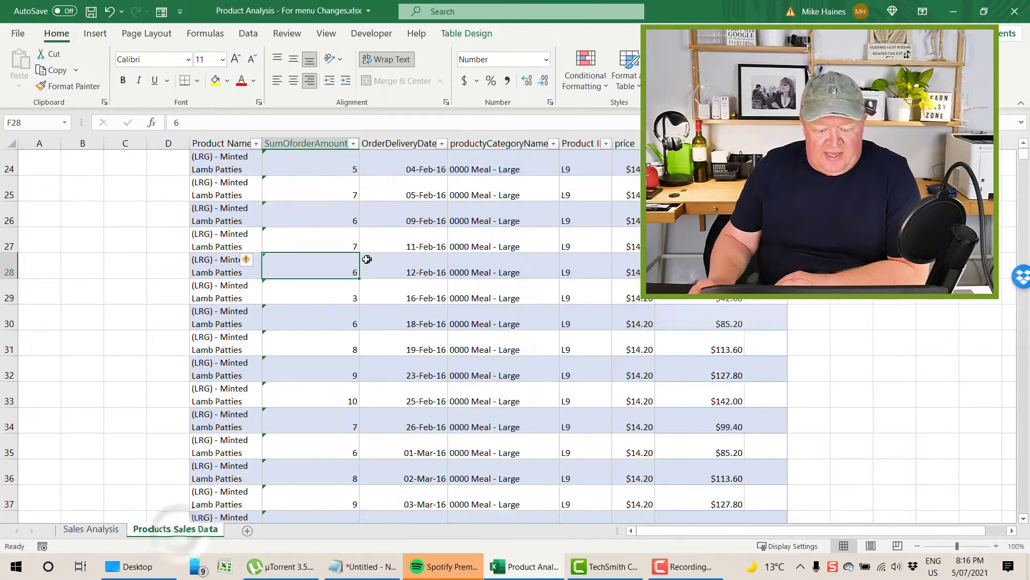
{"action": "left_click", "coordinate": [342, 200]}
{"action": "scroll", "coordinate": [316, 268], "scroll_direction": "up", "scroll_amount": 8}
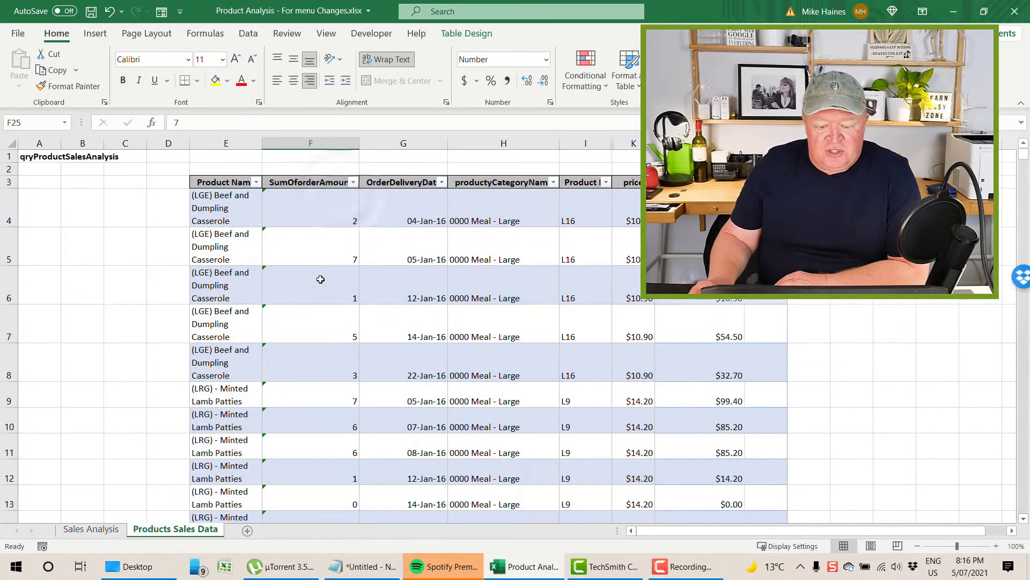
Clear all existing order quantities from the SumOforderAmount column of the source table, starting at cell F4
{"action": "left_click", "coordinate": [346, 209]}
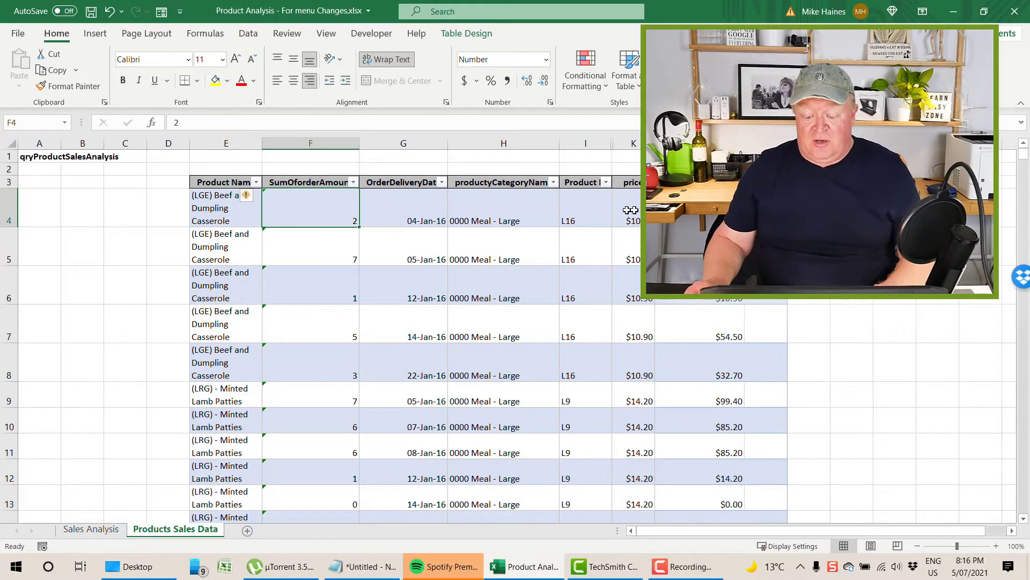
{"action": "left_click", "coordinate": [510, 219]}
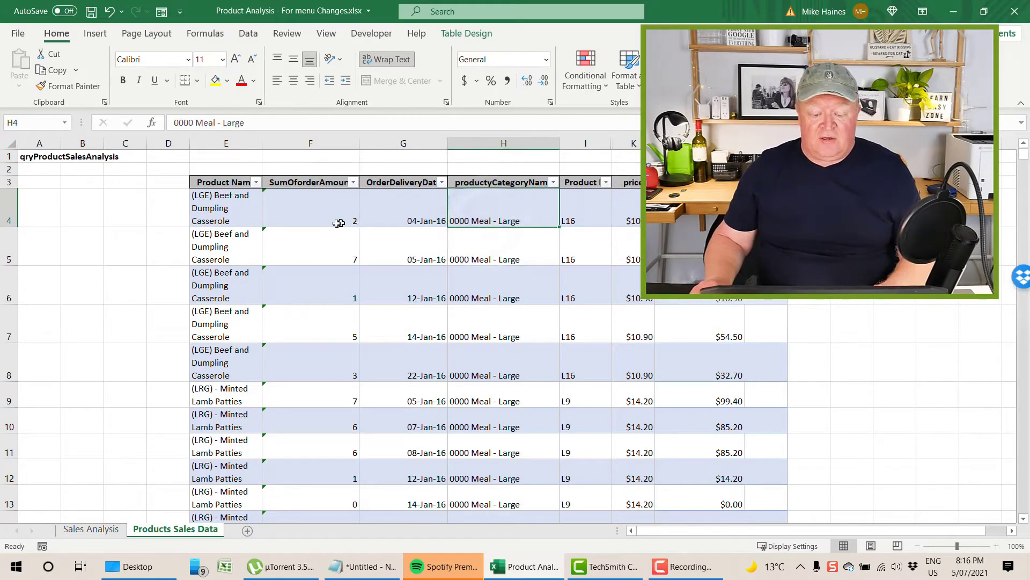
{"action": "left_click", "coordinate": [338, 223]}
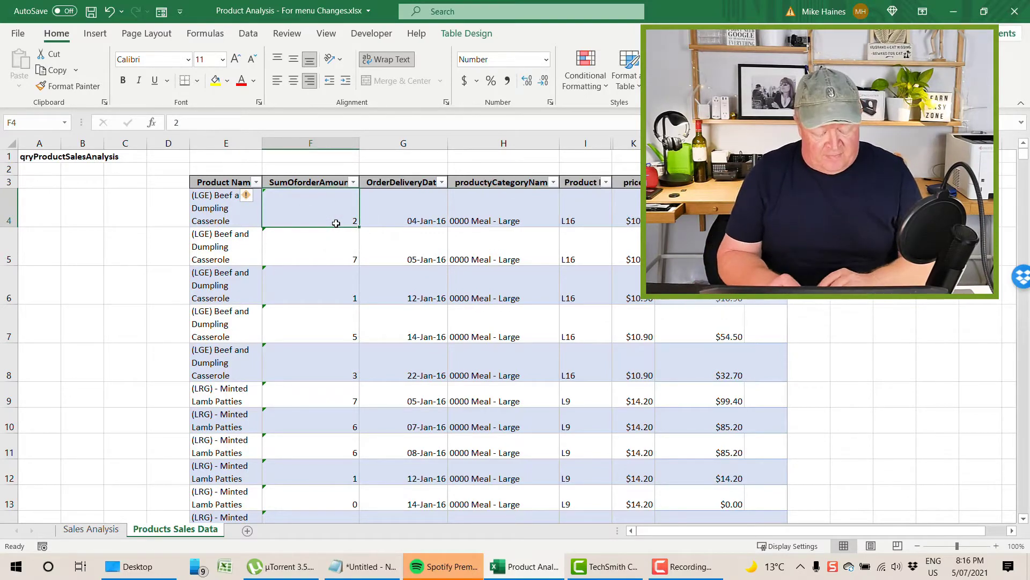
{"action": "key", "text": "ctrl+shift+Down"}
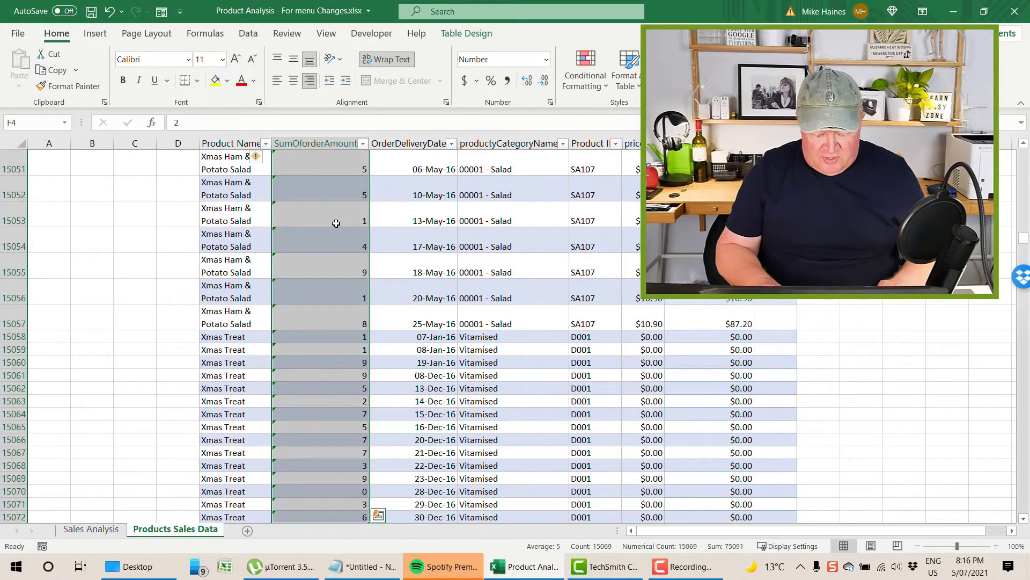
{"action": "key", "text": "Delete"}
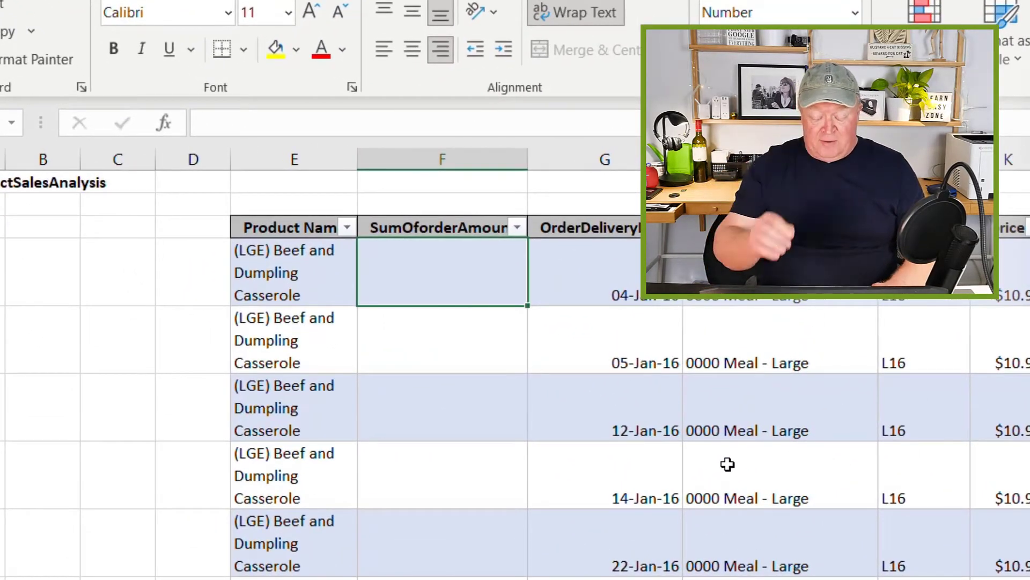
Fill the SumOforderAmount column with random whole numbers using the formula =ROUND(RAND()*10,0), entered in its first data cell
{"action": "type", "text": "="}
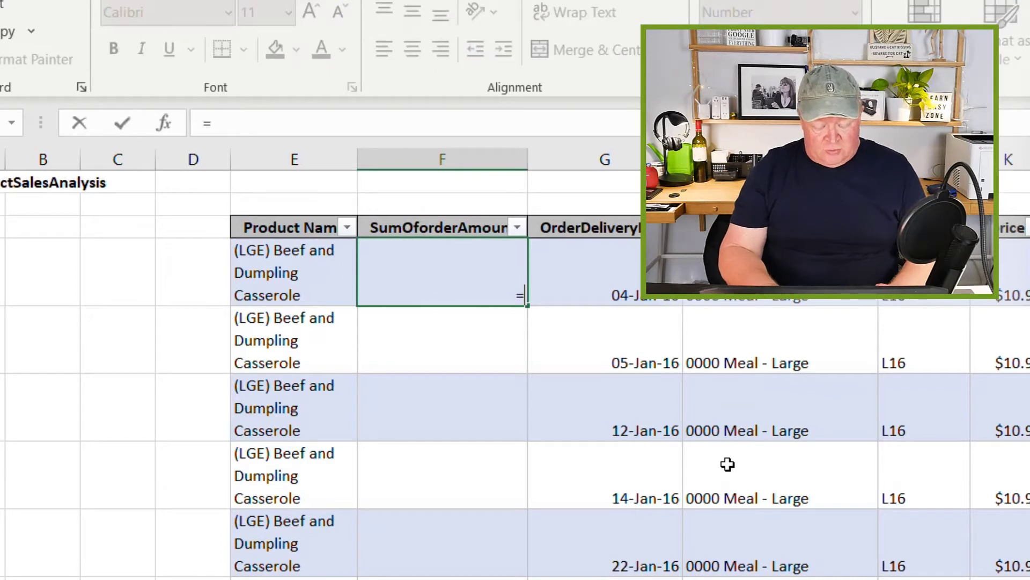
{"action": "type", "text": "ran"}
{"action": "key", "text": "BackSpace"}
{"action": "key", "text": "BackSpace"}
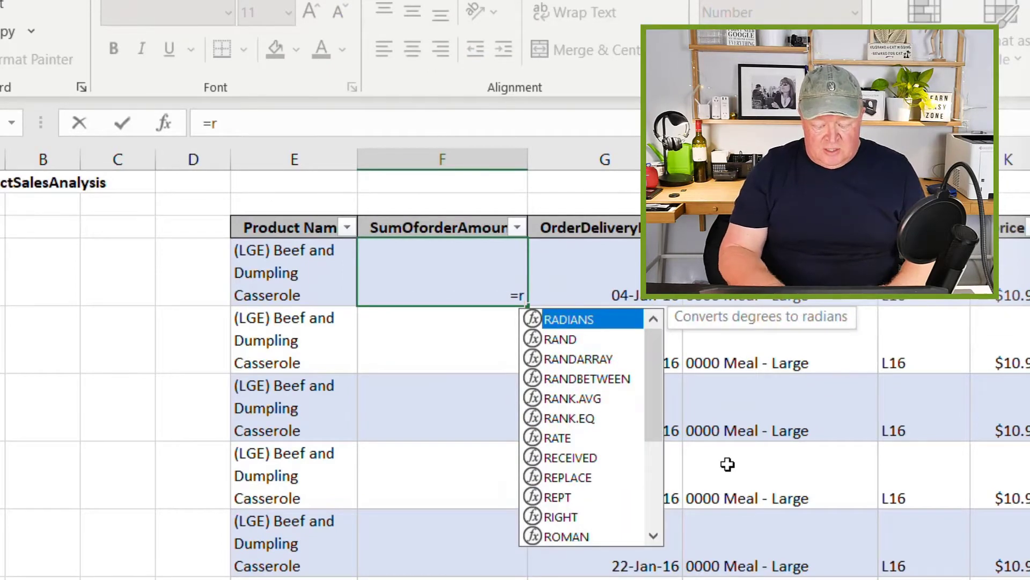
{"action": "type", "text": "ound("}
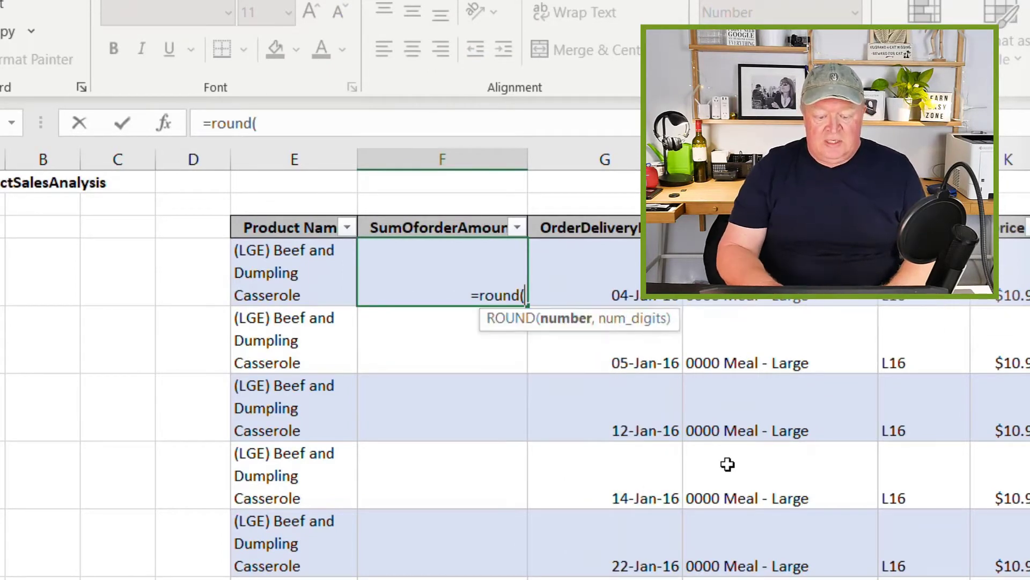
{"action": "type", "text": "rand"}
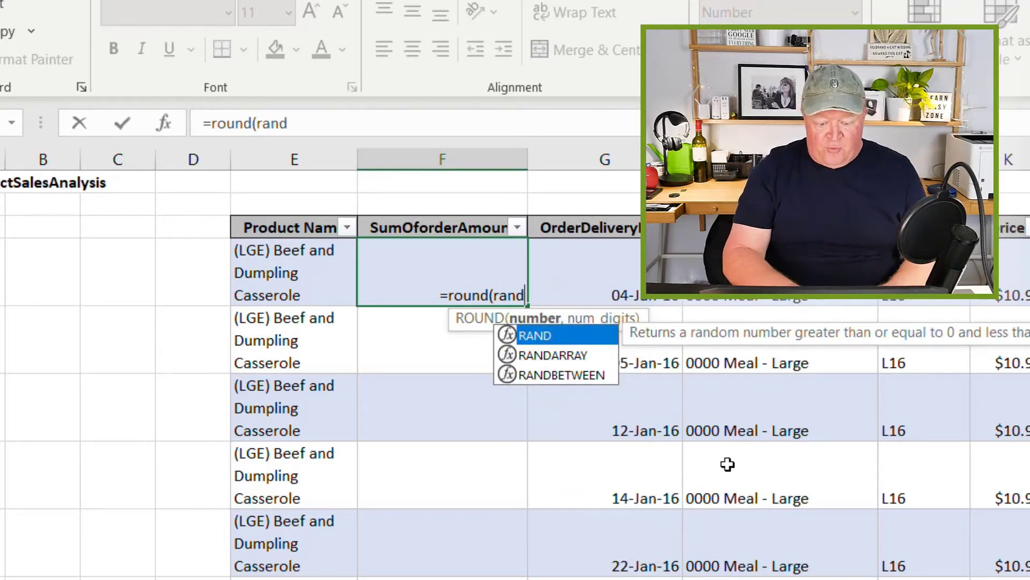
{"action": "type", "text": "()"}
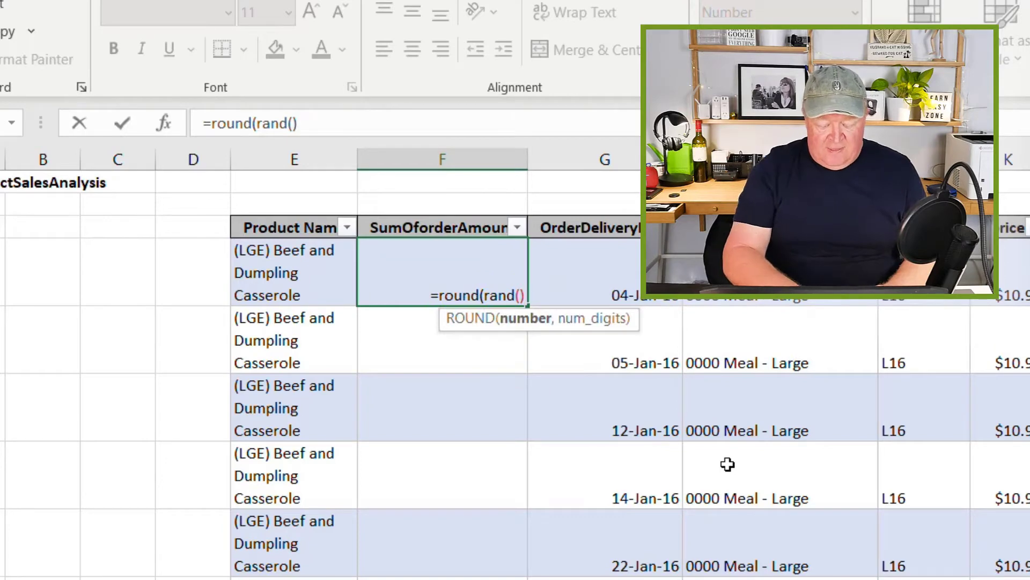
{"action": "type", "text": "*10,"}
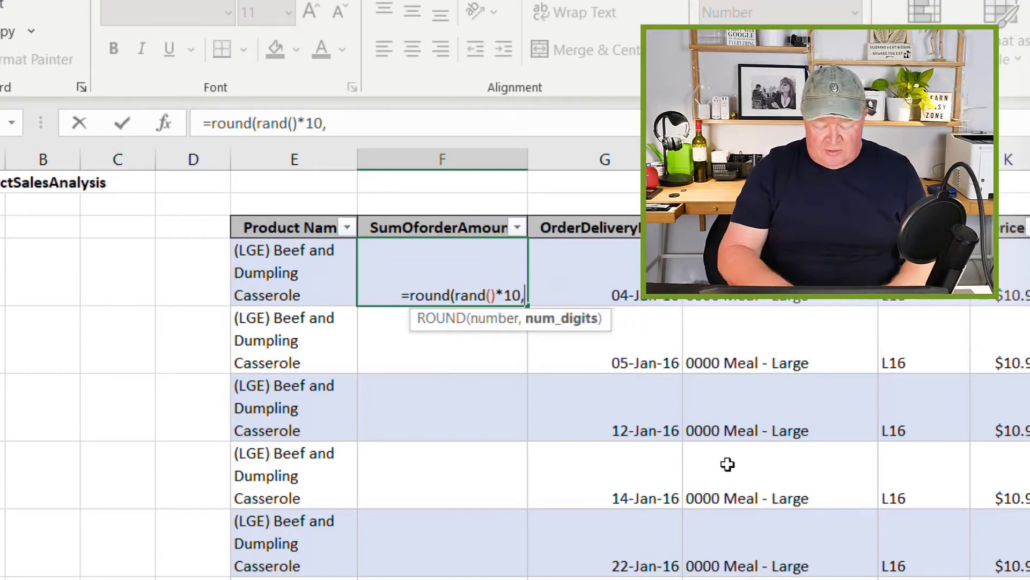
{"action": "type", "text": "0)"}
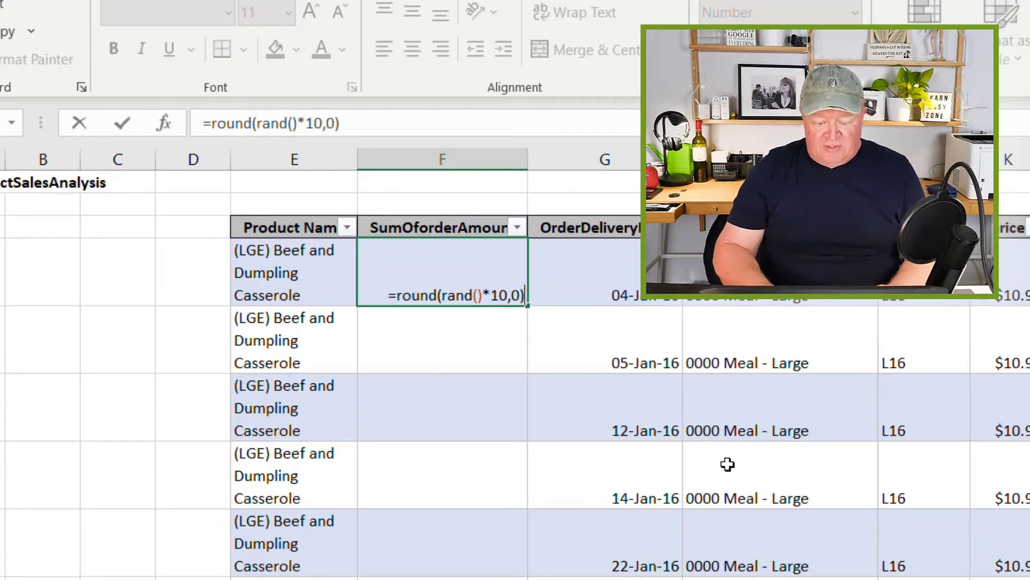
{"action": "key", "text": "Return"}
{"action": "key", "text": "Up"}
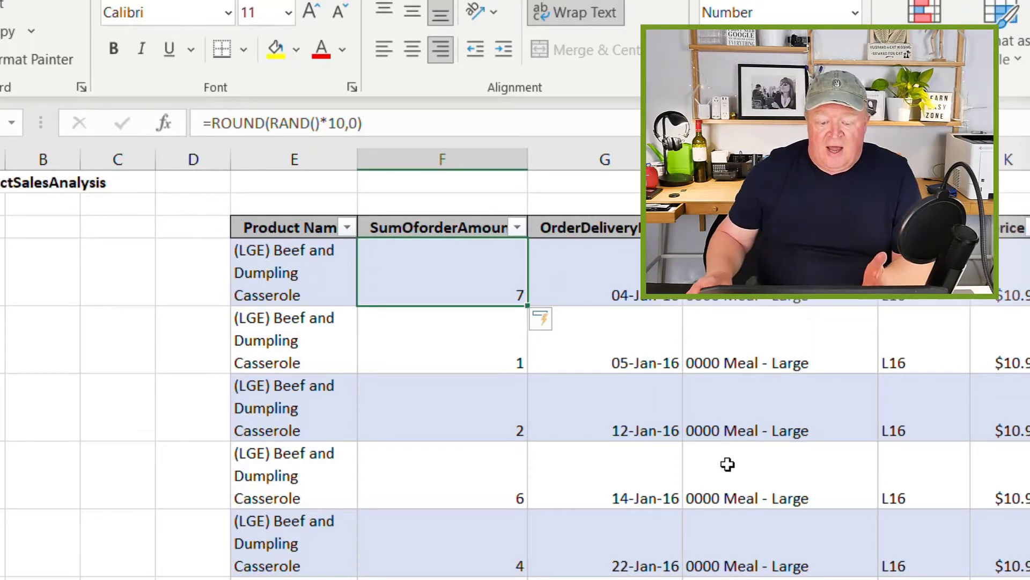
Inspect the formula in the first few SumOforderAmount cells
{"action": "left_click", "coordinate": [482, 357]}
{"action": "left_click", "coordinate": [476, 400]}
{"action": "left_click", "coordinate": [476, 479]}
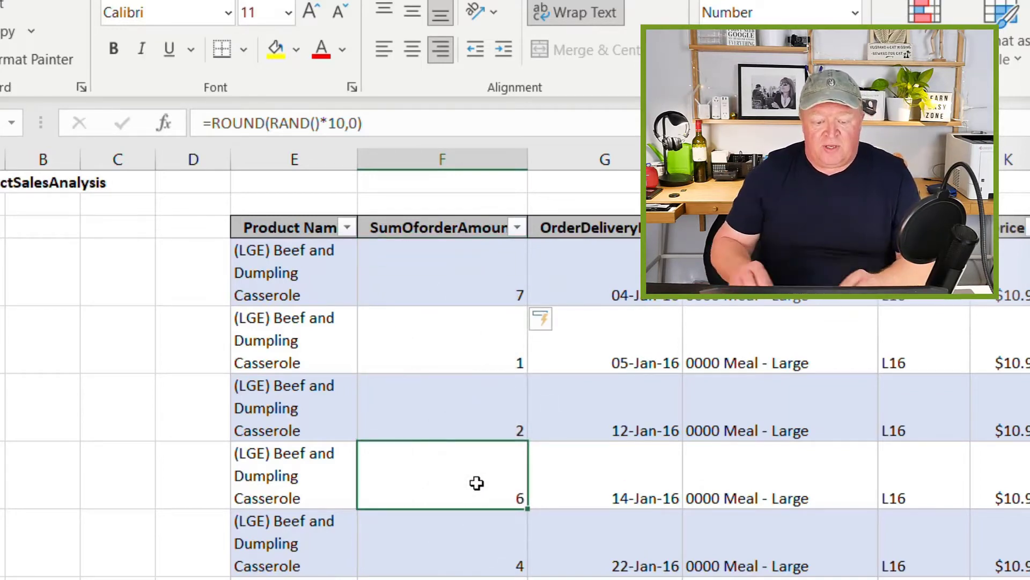
{"action": "left_click", "coordinate": [37, 360]}
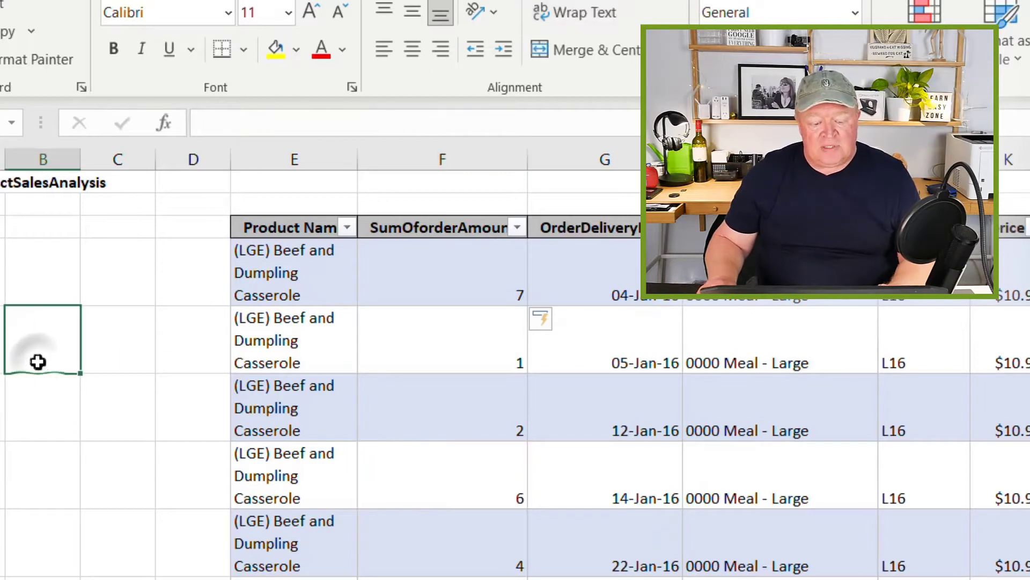
{"action": "left_click", "coordinate": [450, 346]}
{"action": "left_click", "coordinate": [472, 283]}
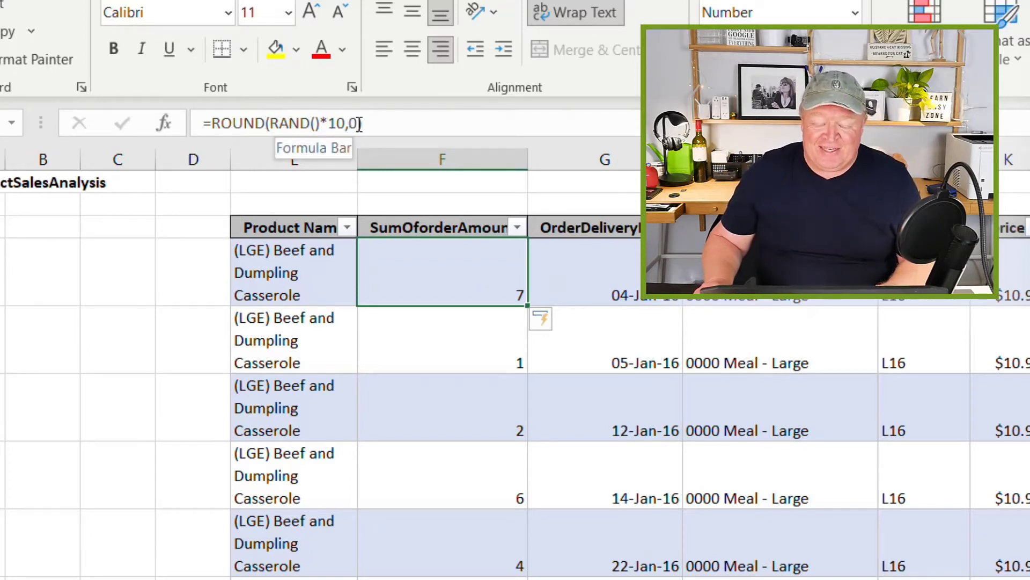
{"action": "left_click", "coordinate": [481, 346]}
{"action": "left_click", "coordinate": [501, 273]}
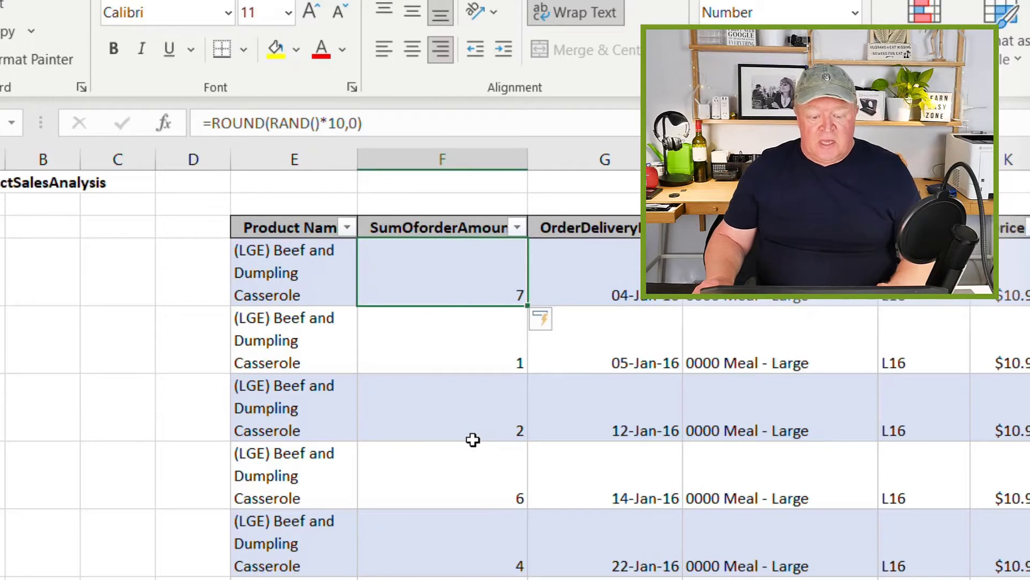
Enter the trial values 23 and 24 in empty cell B4 to recalculate the random amounts, and clear the cell
{"action": "left_click", "coordinate": [40, 281]}
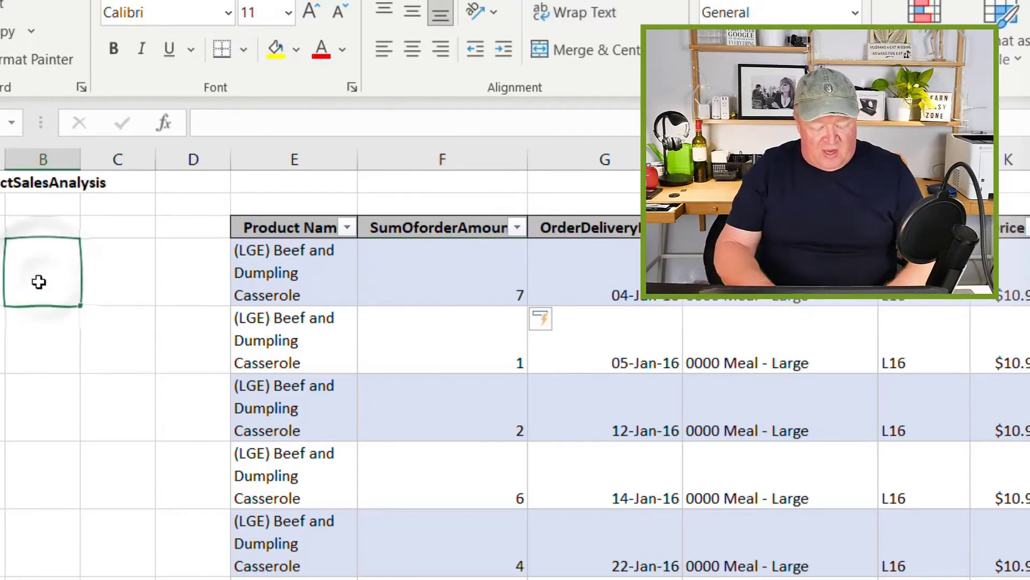
{"action": "type", "text": "23"}
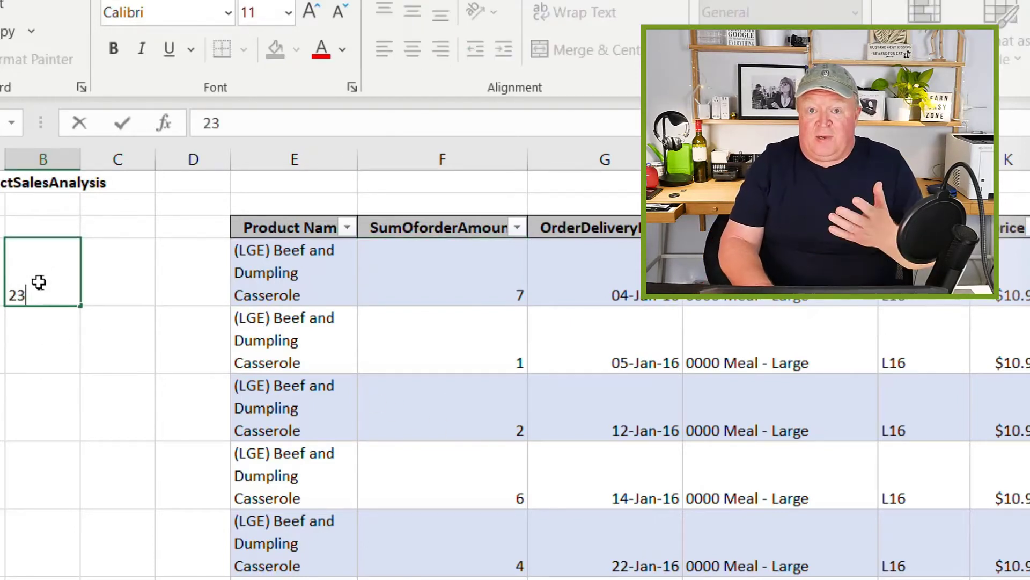
{"action": "key", "text": "Return"}
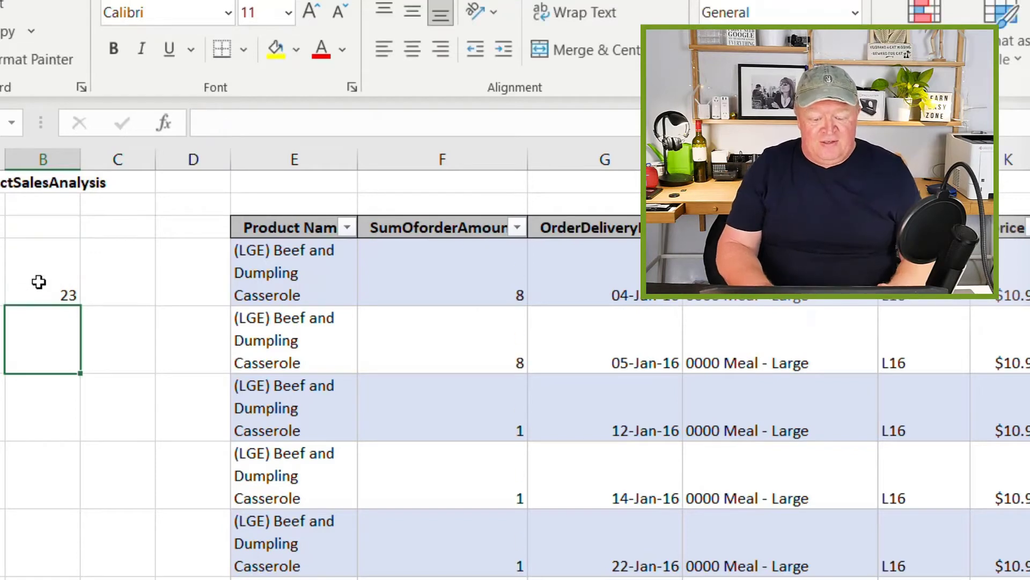
{"action": "left_click", "coordinate": [39, 282]}
{"action": "type", "text": "24"}
{"action": "key", "text": "Return"}
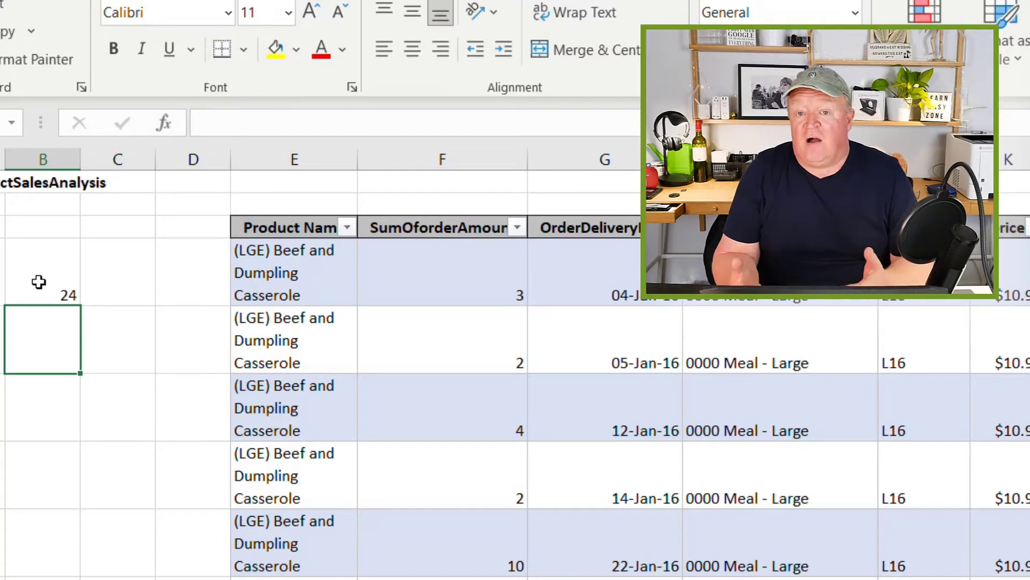
{"action": "left_click", "coordinate": [38, 281]}
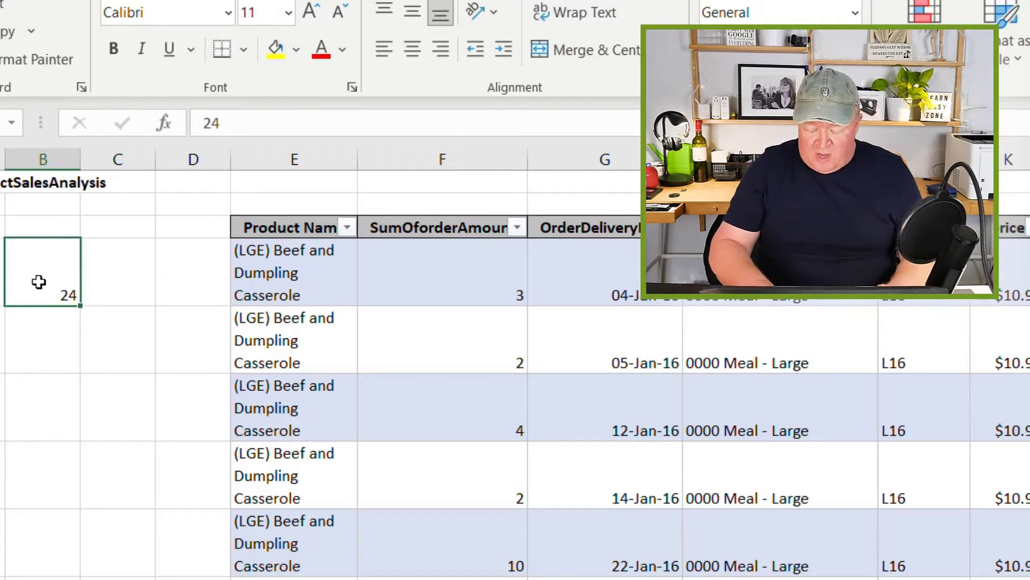
{"action": "key", "text": "Delete"}
{"action": "key", "text": "Right"}
{"action": "key", "text": "Right"}
{"action": "key", "text": "Right"}
{"action": "key", "text": "Right"}
{"action": "key", "text": "Right"}
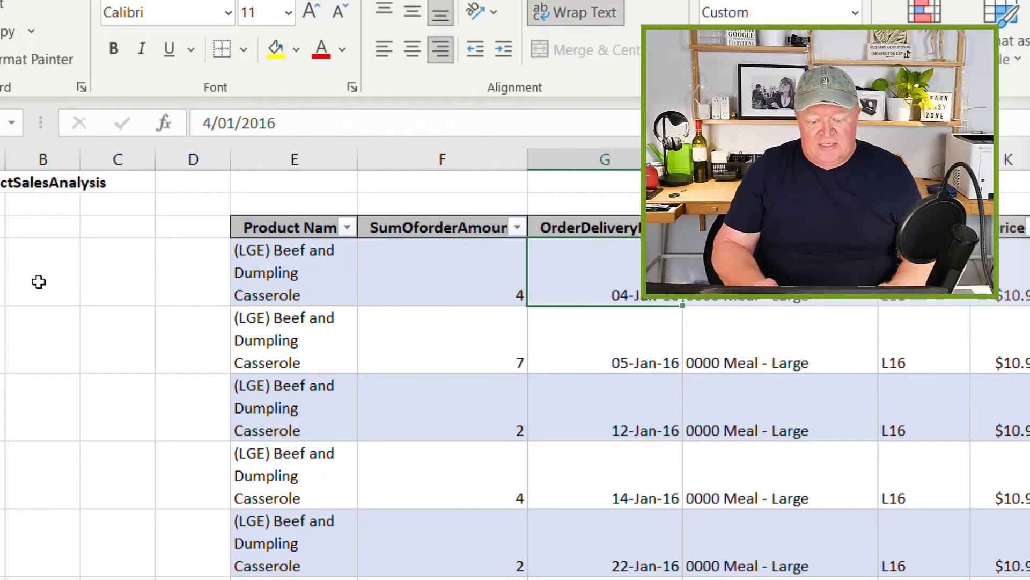
{"action": "key", "text": "Left"}
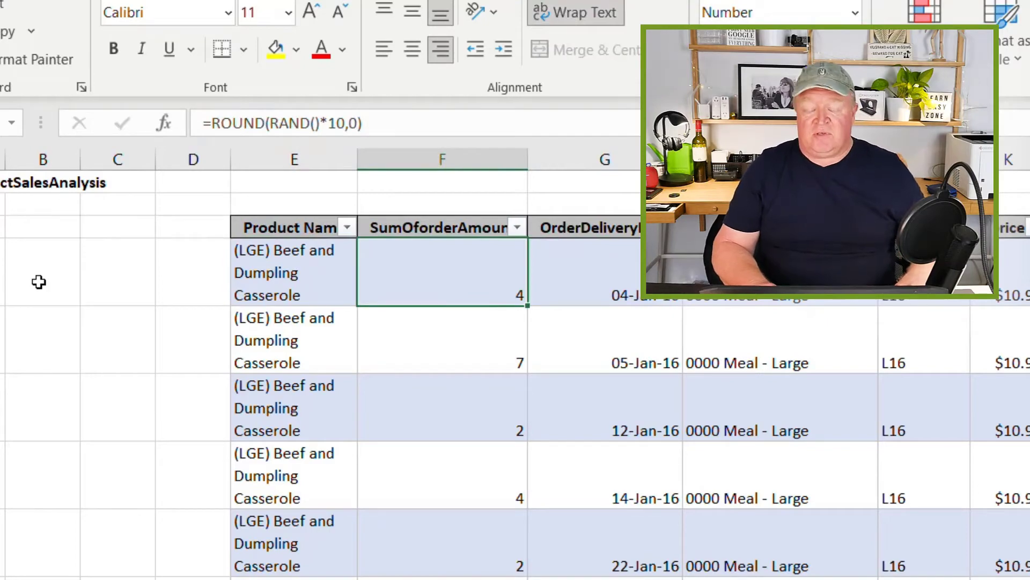
{"action": "key", "text": "ctrl+shift+Down"}
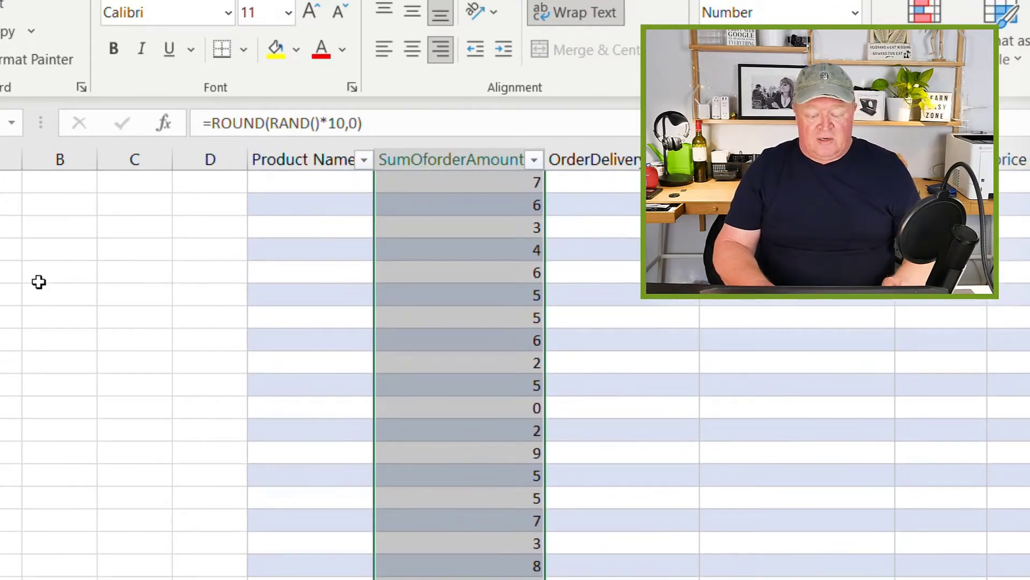
{"action": "key", "text": "ctrl+Up"}
{"action": "key", "text": "Down"}
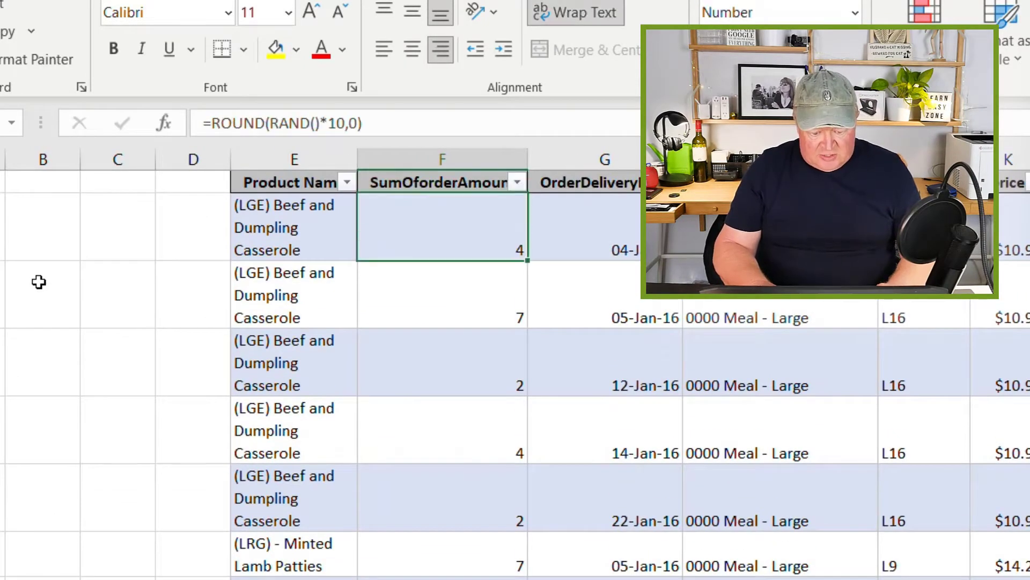
Clear the surplus random-number formulas in SumOforderAmount below the last Xmas Treat record
{"action": "key", "text": "ctrl+Down"}
{"action": "key", "text": "Left"}
{"action": "key", "text": "ctrl+Up"}
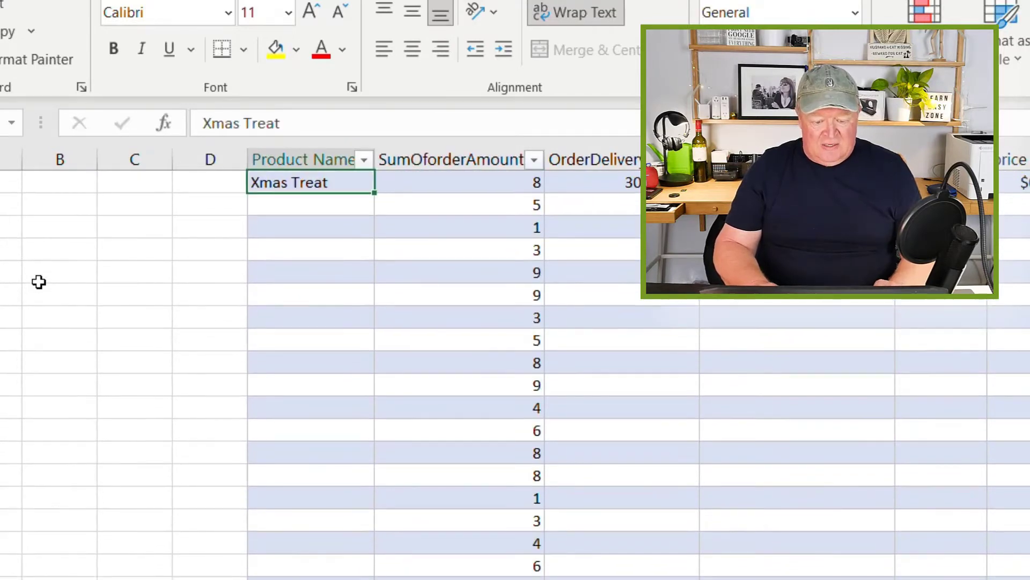
{"action": "key", "text": "Right"}
{"action": "key", "text": "Down"}
{"action": "key", "text": "ctrl+shift+Down"}
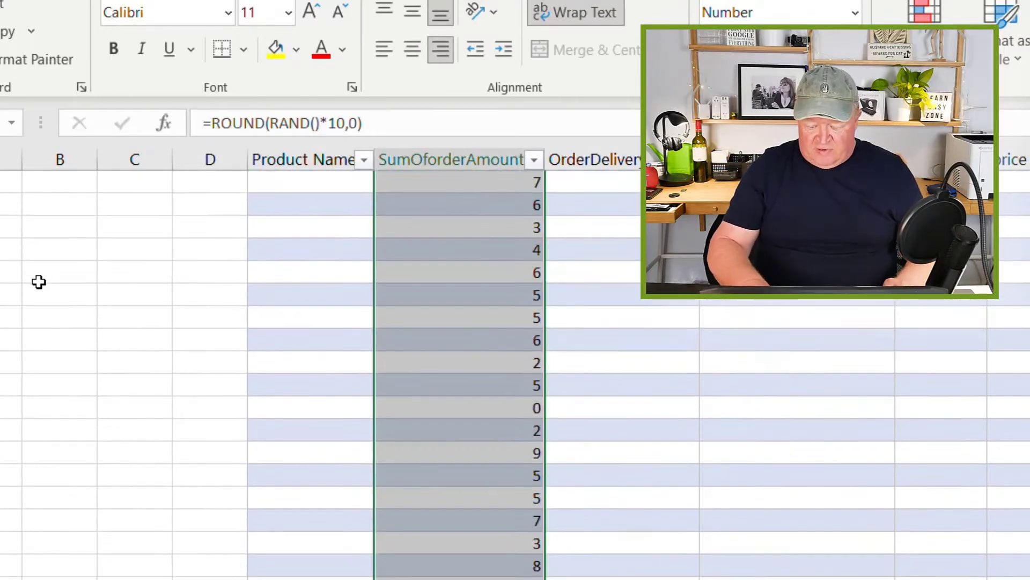
{"action": "key", "text": "Delete"}
Copy the SumOforderAmount column from the last record up to its header and paste it over itself as values only
{"action": "key", "text": "Up"}
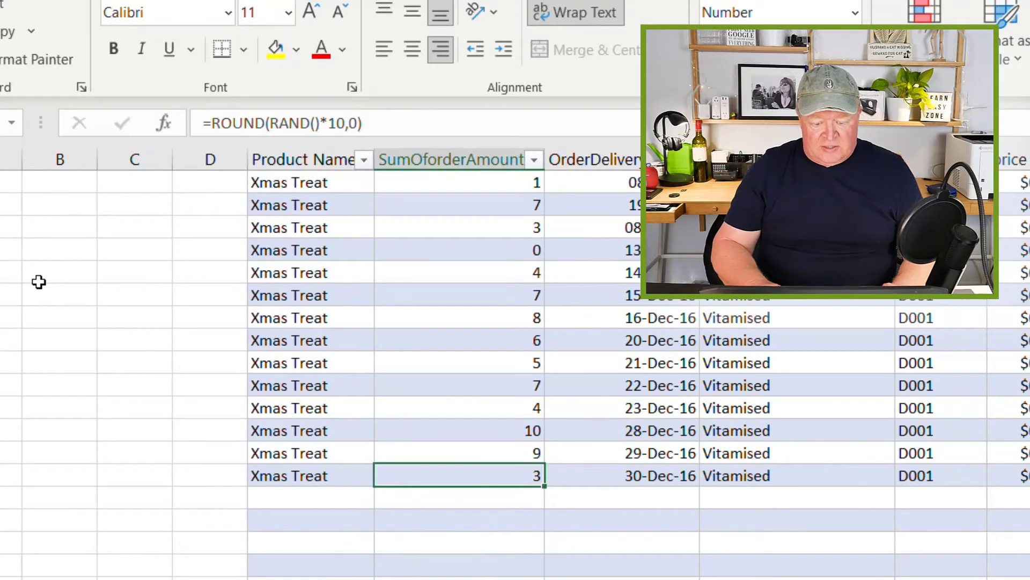
{"action": "key", "text": "ctrl+shift+Up"}
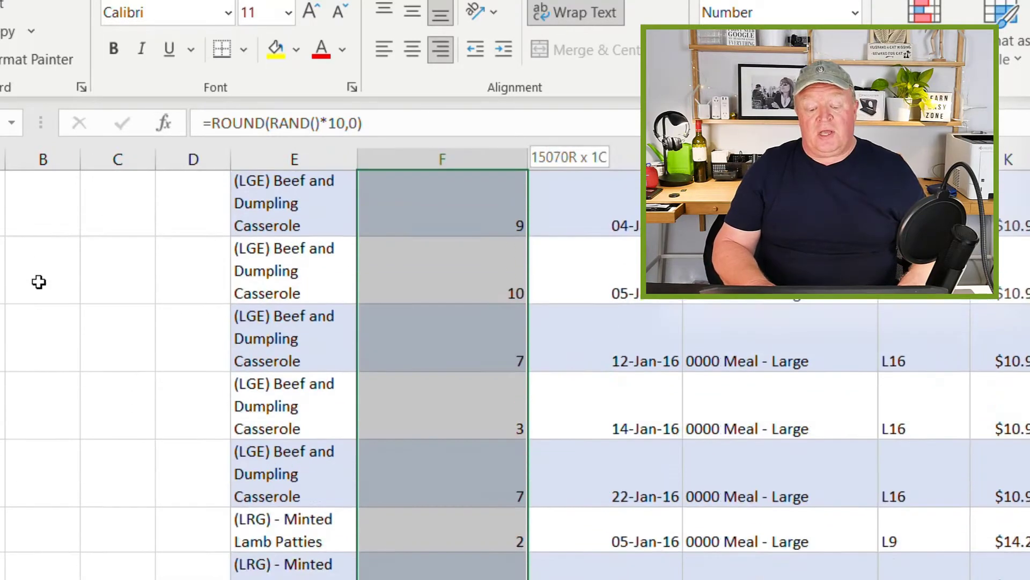
{"action": "key", "text": "ctrl+shift+Up"}
{"action": "key", "text": "ctrl+c"}
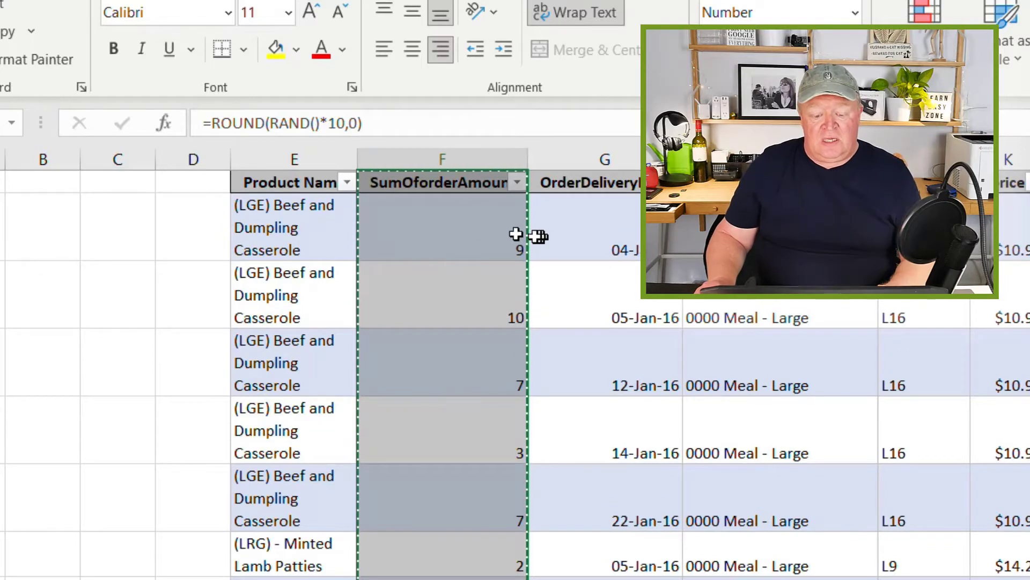
{"action": "right_click", "coordinate": [450, 238]}
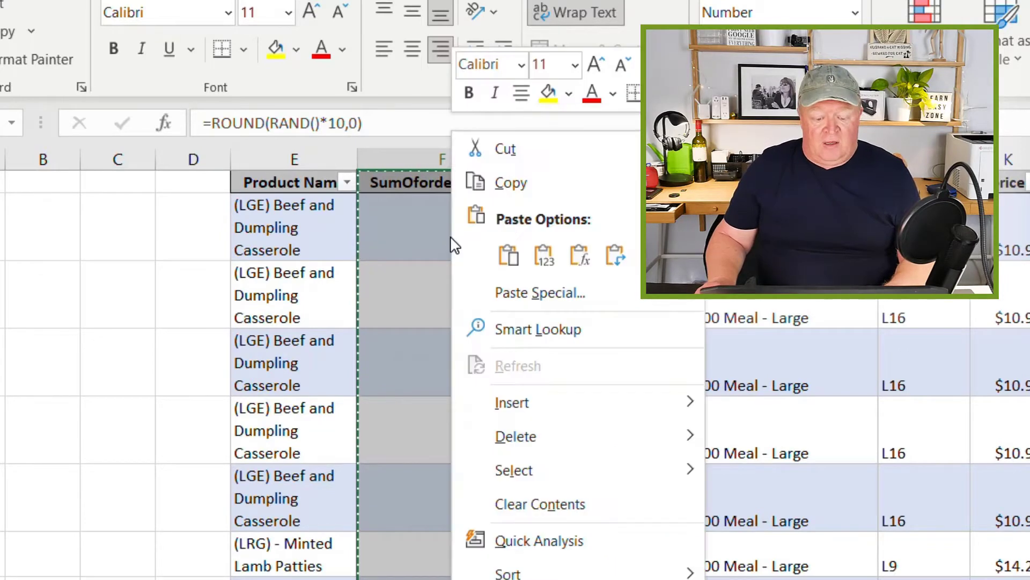
{"action": "left_click", "coordinate": [543, 256]}
Check the contents of SumOforderAmount cells near the end, in the middle and at the first record of the column
{"action": "left_click", "coordinate": [494, 296]}
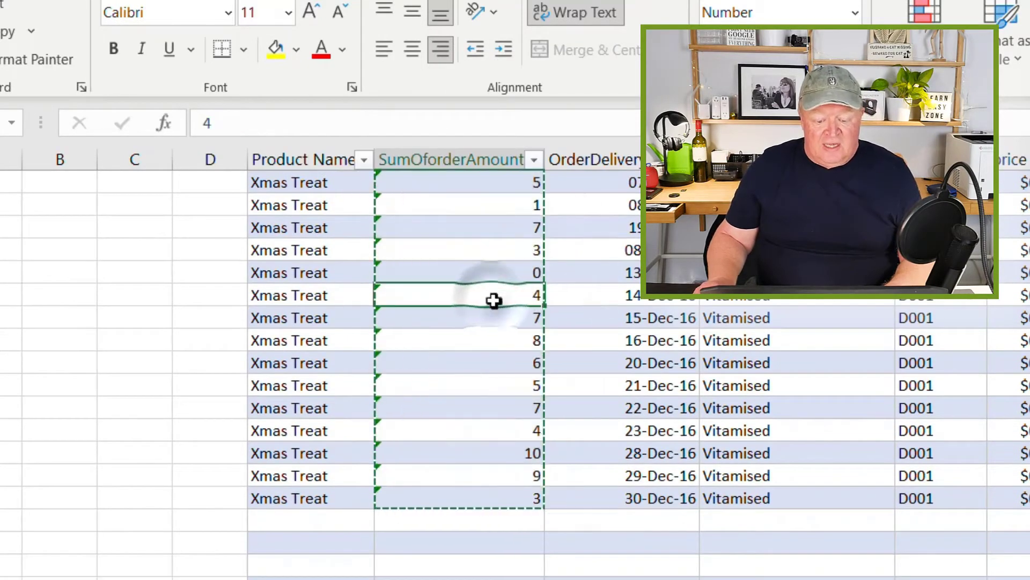
{"action": "scroll", "coordinate": [494, 300], "scroll_direction": "up", "scroll_amount": 10}
{"action": "left_click", "coordinate": [495, 204]}
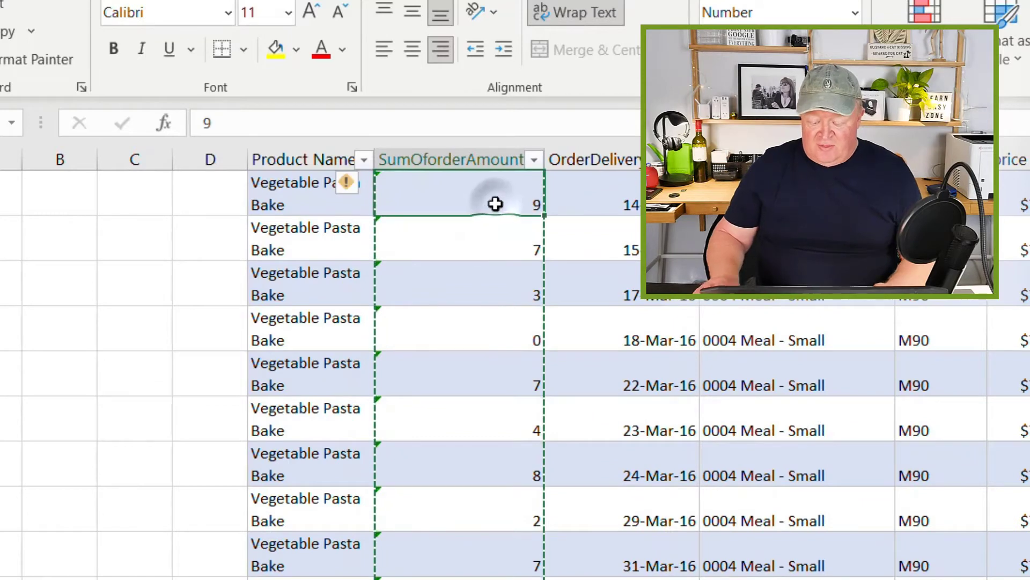
{"action": "key", "text": "ctrl+Up"}
{"action": "key", "text": "Down"}
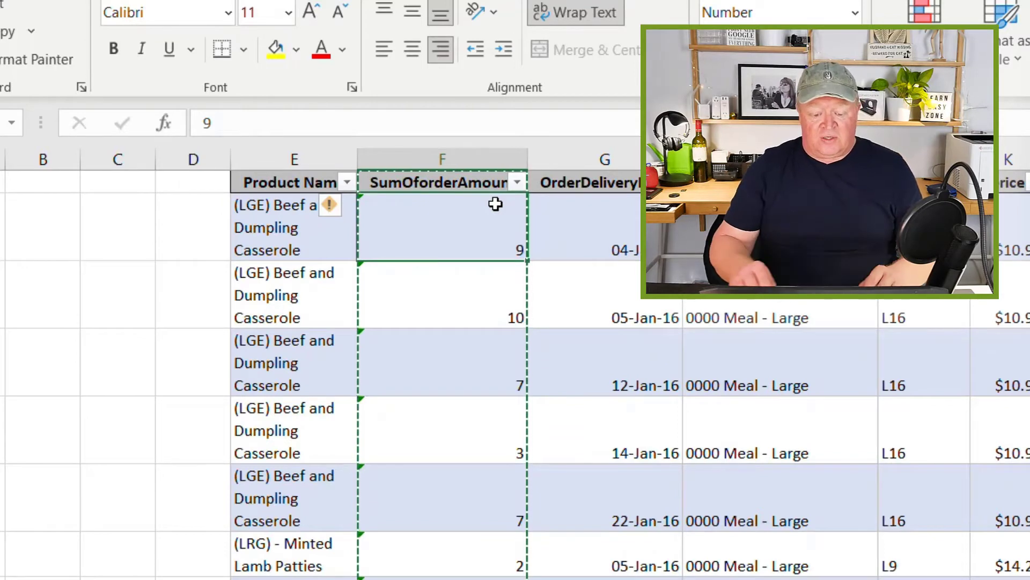
Clear the copy marquee around the SumOforderAmount column and check the amounts of the second and third records
{"action": "left_click", "coordinate": [472, 290]}
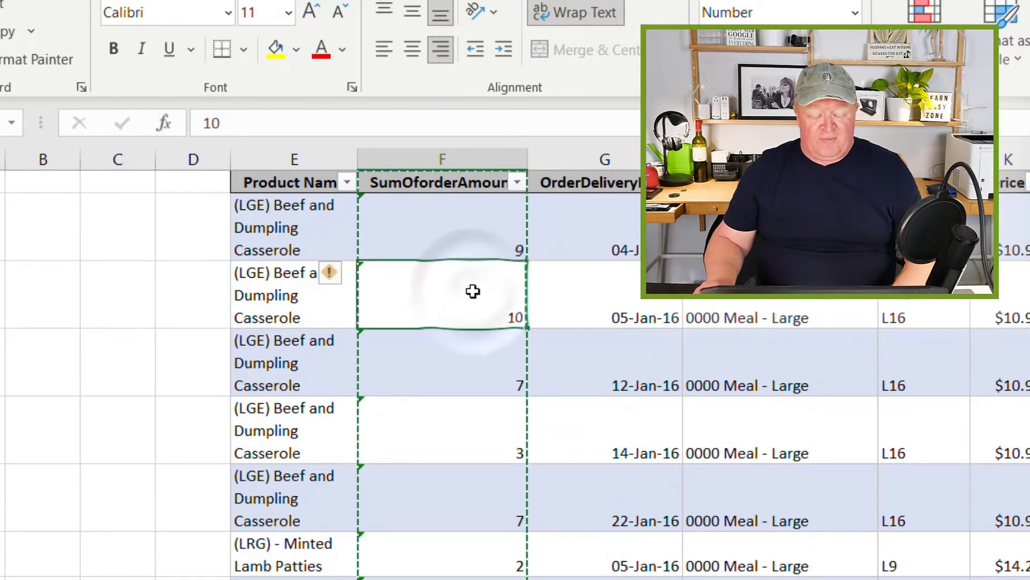
{"action": "key", "text": "Escape"}
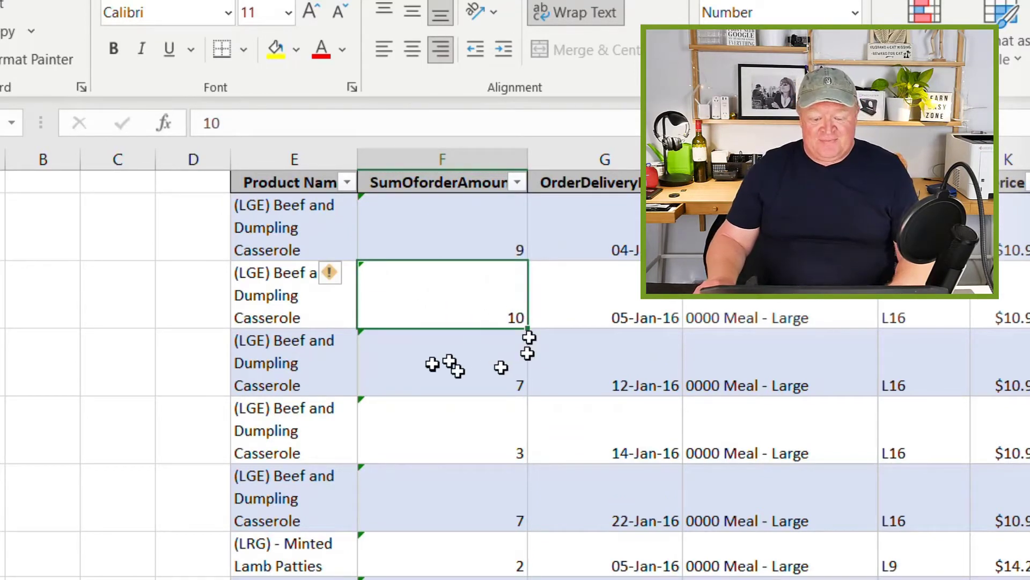
{"action": "left_click", "coordinate": [439, 380]}
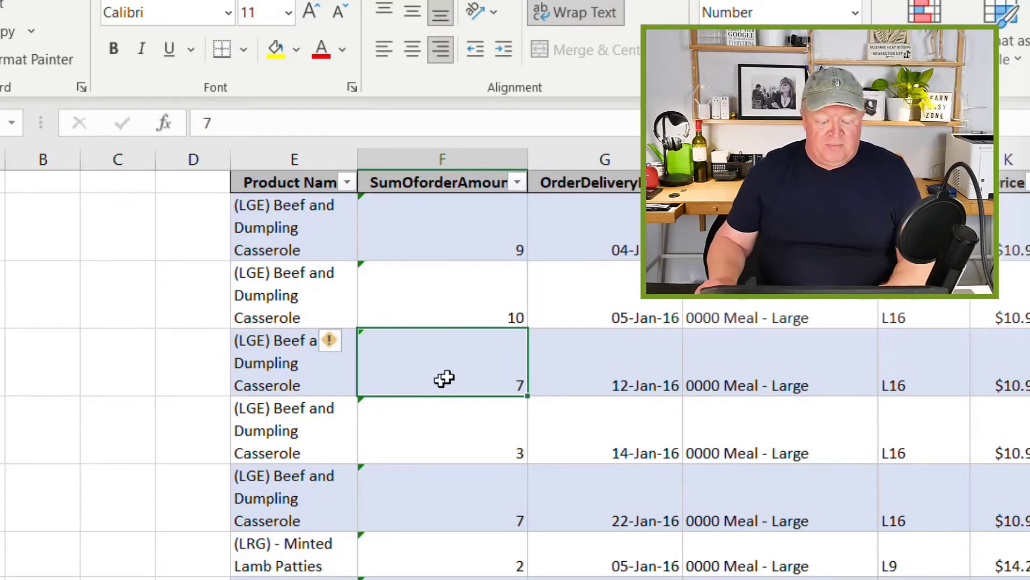
View the Sales Analysis pivot table and return to the first SumOforderAmount record in Products Sales Data
{"action": "left_click", "coordinate": [188, 579]}
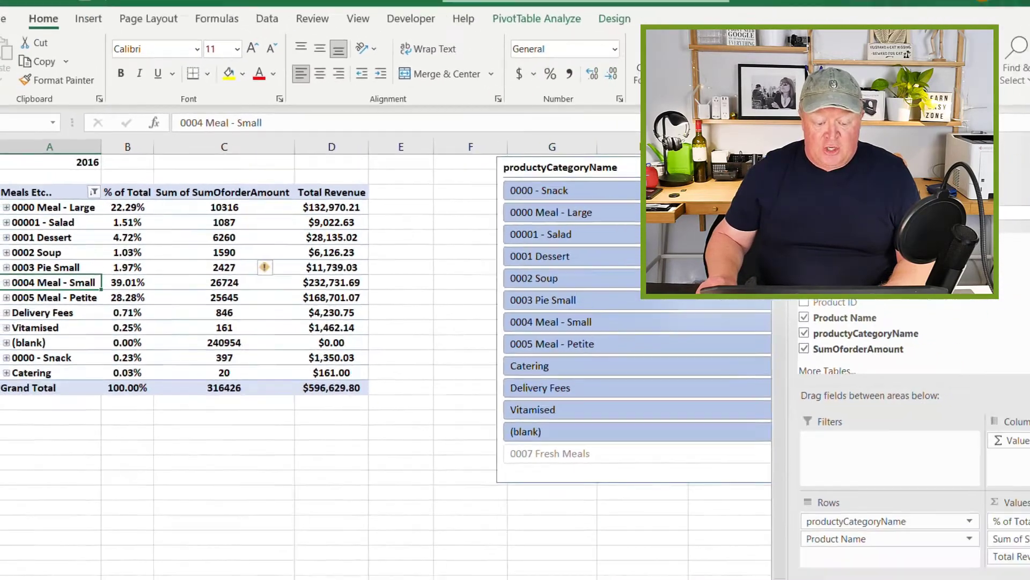
{"action": "left_click", "coordinate": [176, 529]}
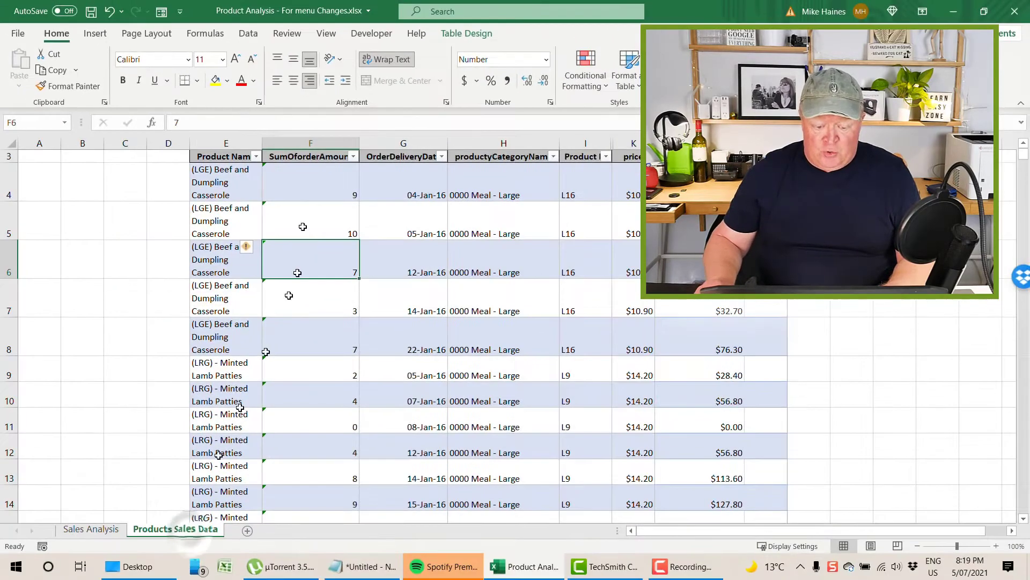
{"action": "left_click", "coordinate": [328, 178]}
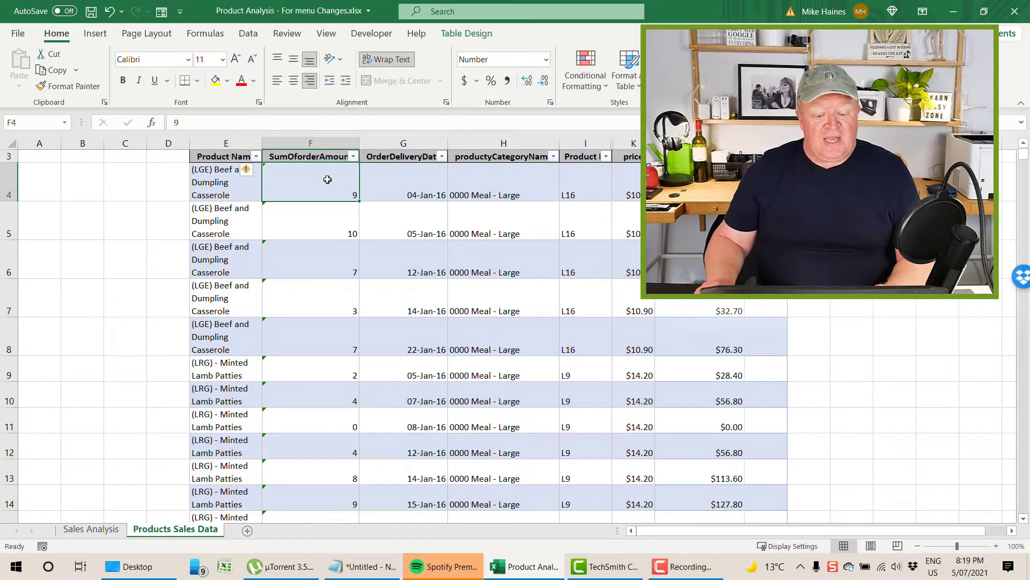
Create a pivot table from ProductsTable on a new worksheet
{"action": "left_click", "coordinate": [356, 280]}
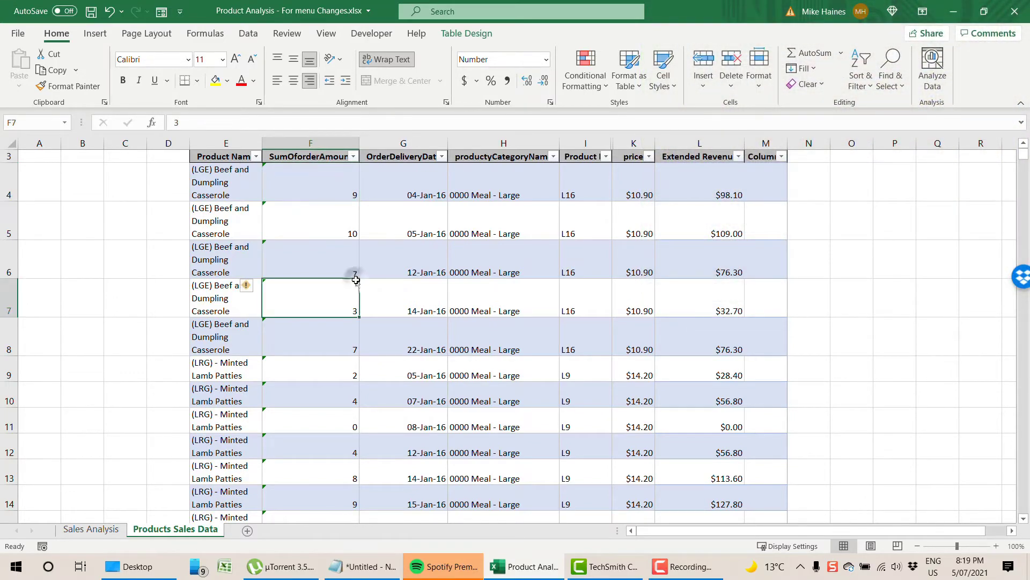
{"action": "left_click", "coordinate": [96, 33]}
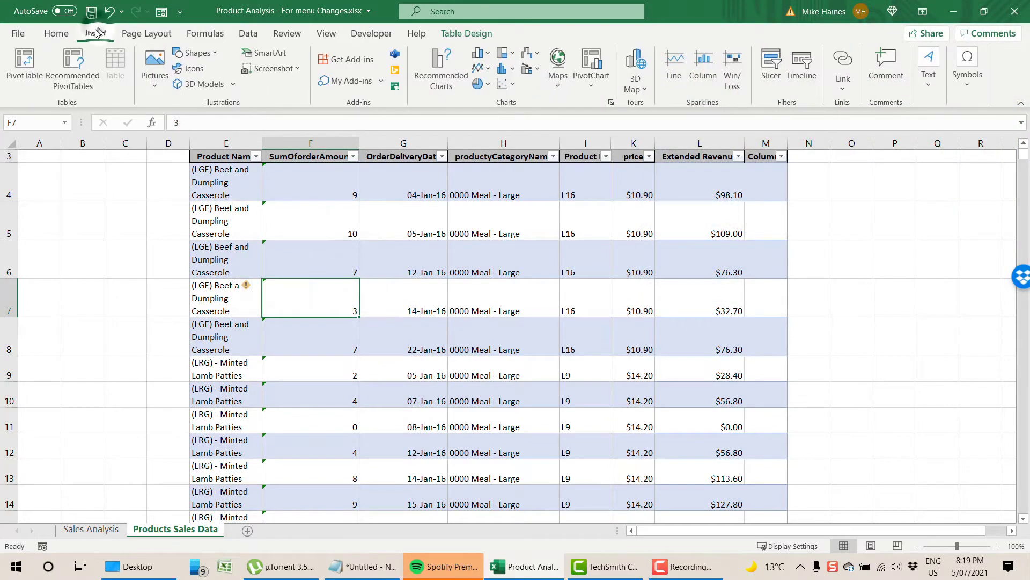
{"action": "left_click", "coordinate": [24, 65]}
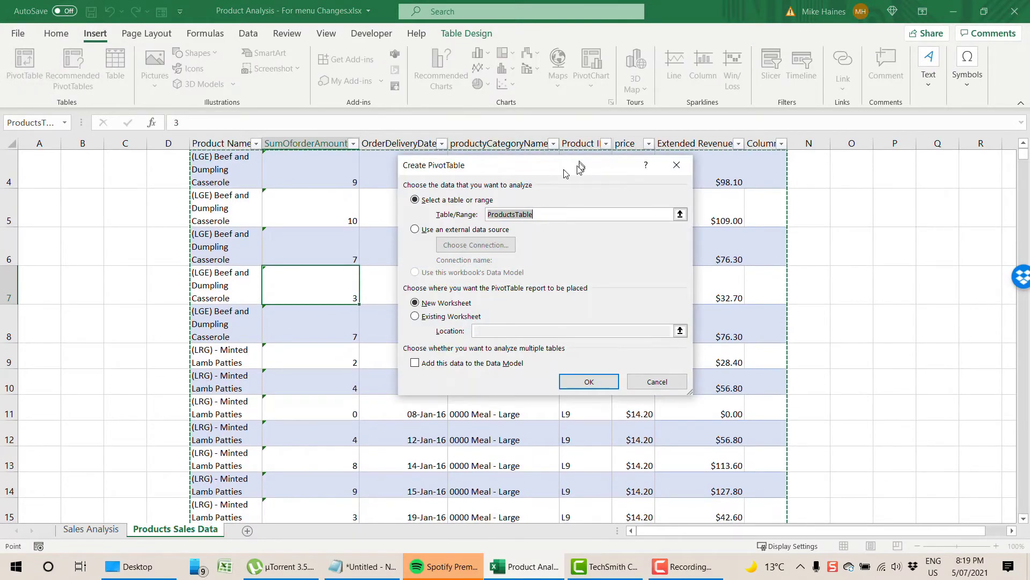
{"action": "left_click_drag", "start_coordinate": [580, 166], "coordinate": [835, 178]}
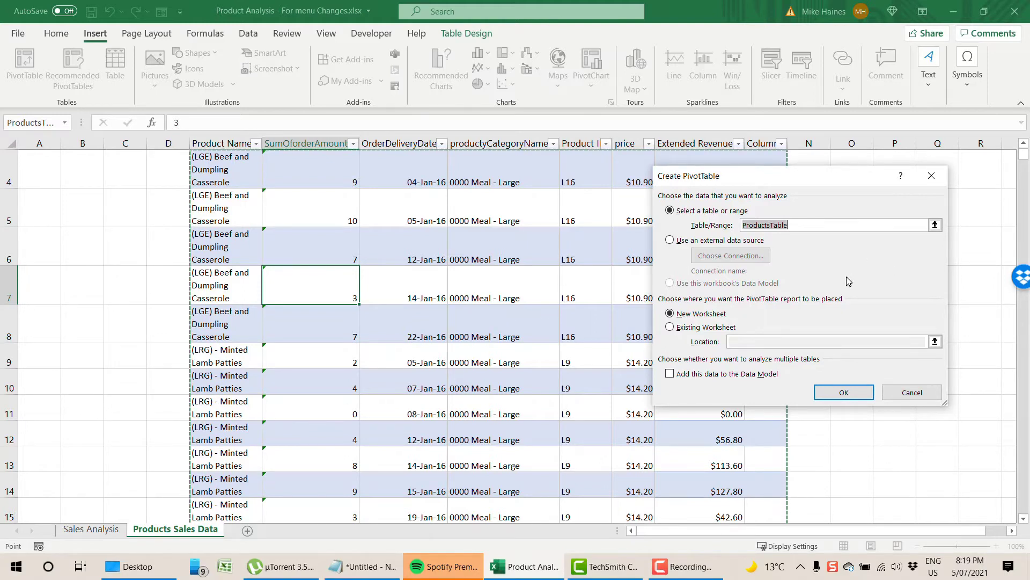
{"action": "left_click", "coordinate": [846, 395]}
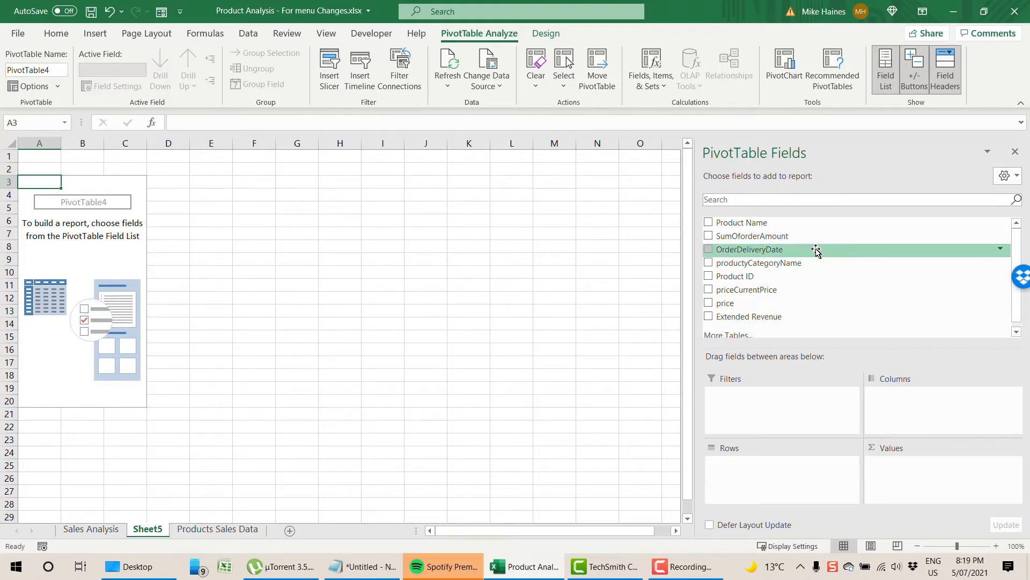
Try productyCategoryName as row labels and as column labels, and remove the field from the pivot table
{"action": "left_click_drag", "start_coordinate": [817, 250], "coordinate": [947, 487]}
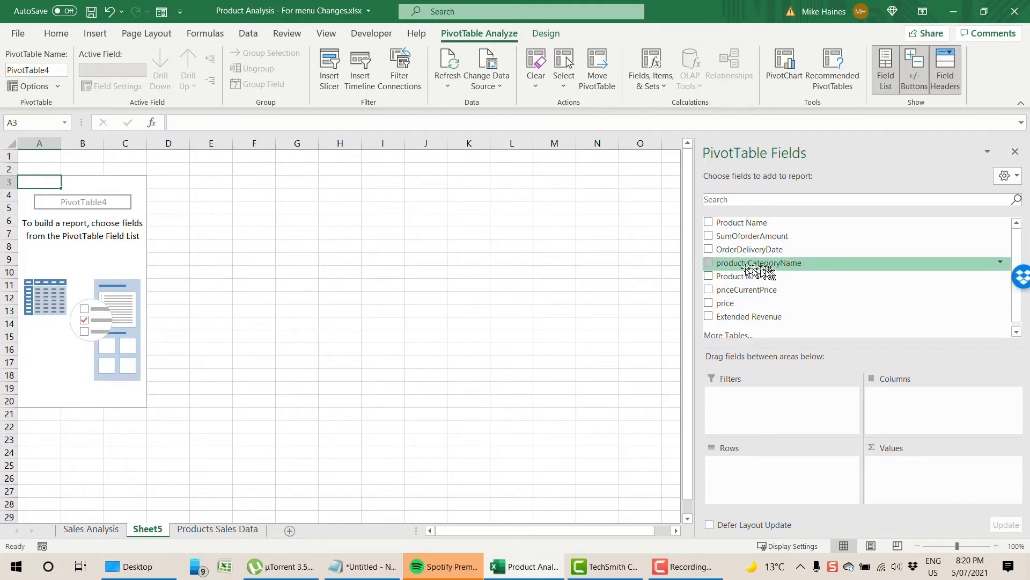
{"action": "left_click", "coordinate": [709, 264]}
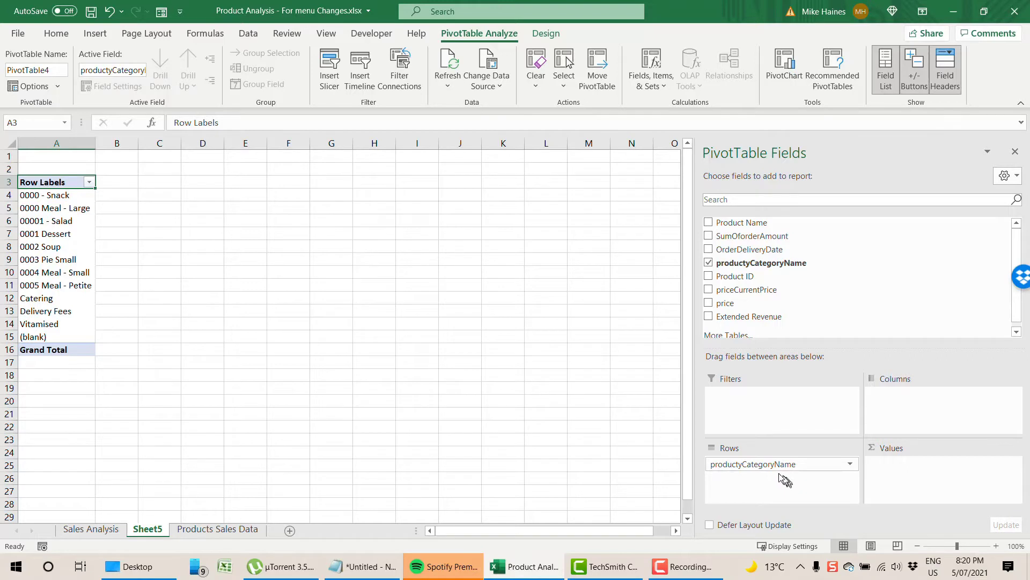
{"action": "left_click_drag", "start_coordinate": [775, 465], "coordinate": [944, 406]}
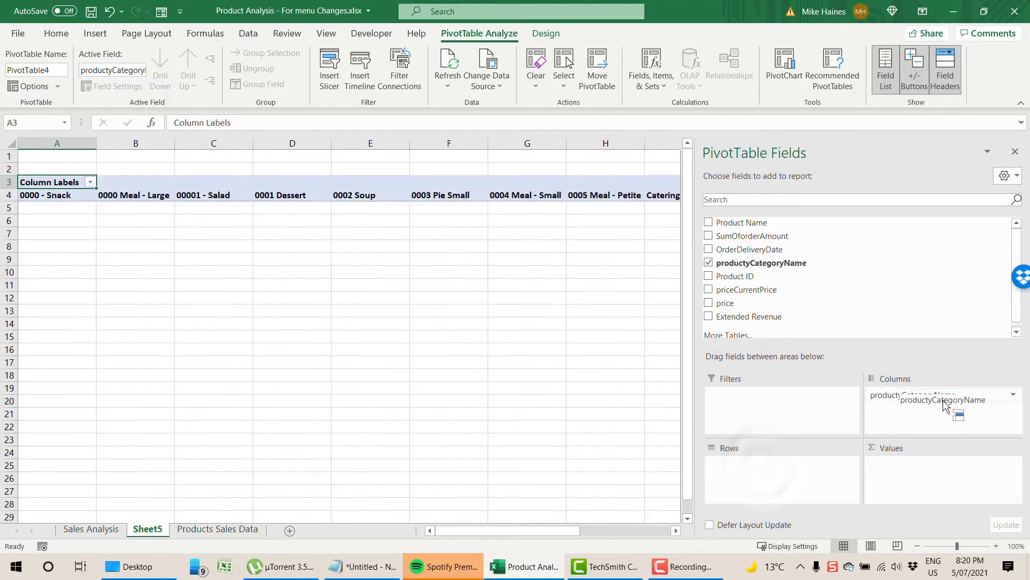
{"action": "mouse_move", "coordinate": [512, 530]}
{"action": "left_mouse_down"}
{"action": "mouse_move", "coordinate": [652, 530]}
{"action": "mouse_move", "coordinate": [496, 531]}
{"action": "left_mouse_up"}
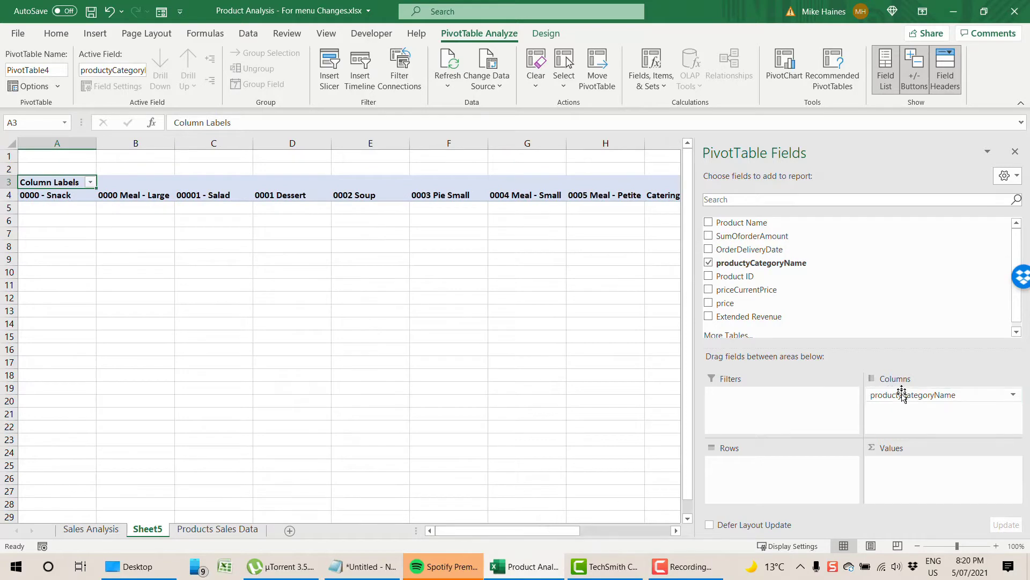
{"action": "left_click_drag", "start_coordinate": [902, 394], "coordinate": [757, 468]}
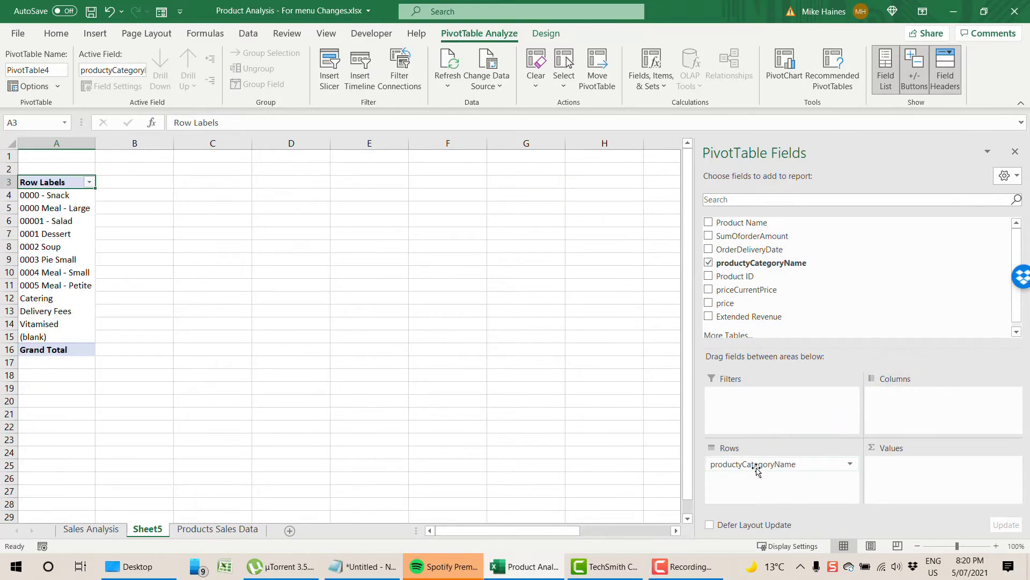
{"action": "left_click", "coordinate": [757, 468]}
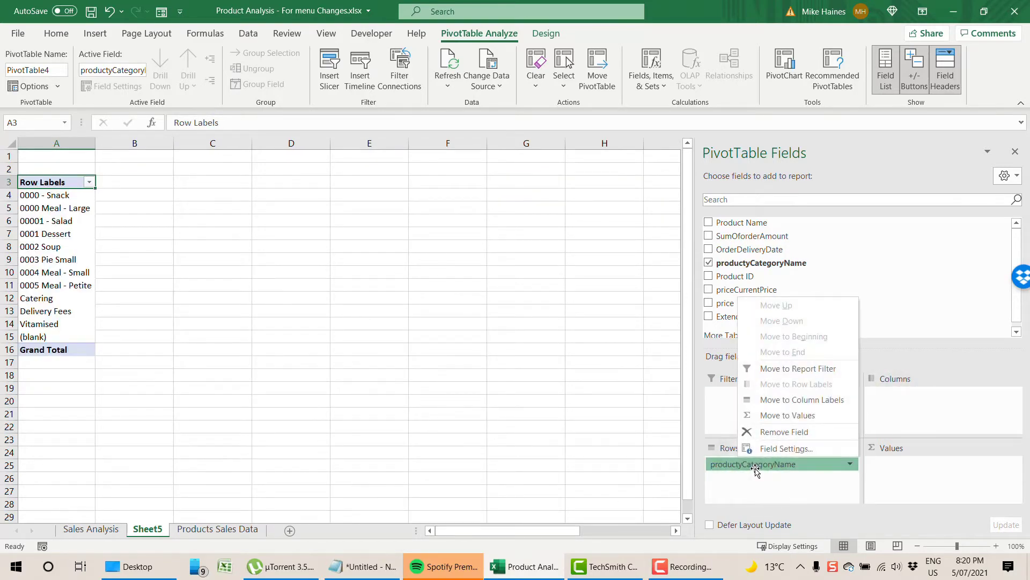
{"action": "left_click", "coordinate": [804, 432]}
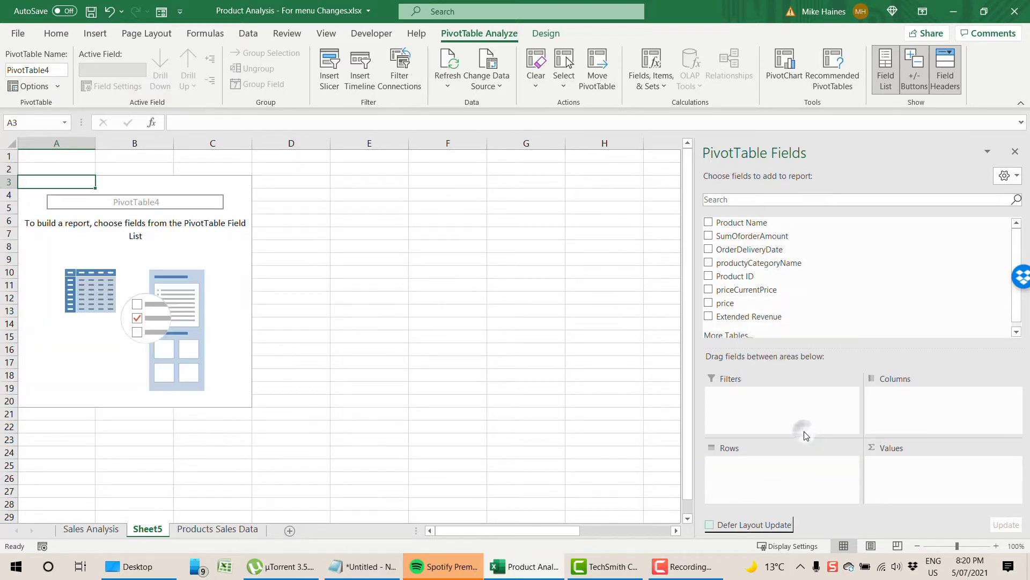
Add productyCategoryName to the pivot table's rows with Product Name nested beneath it
{"action": "left_click_drag", "start_coordinate": [743, 268], "coordinate": [778, 472]}
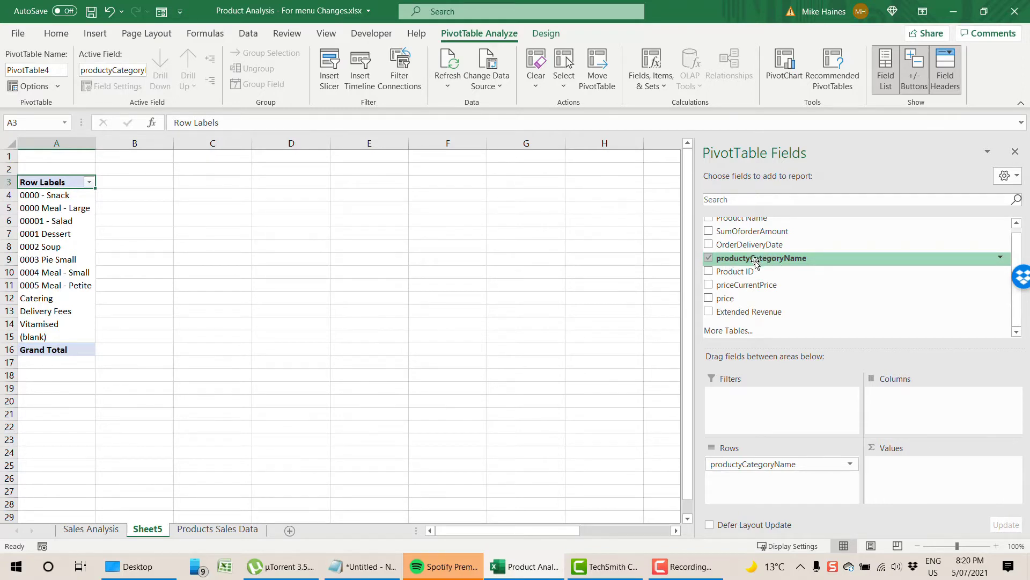
{"action": "scroll", "coordinate": [754, 256], "scroll_direction": "up", "scroll_amount": 1}
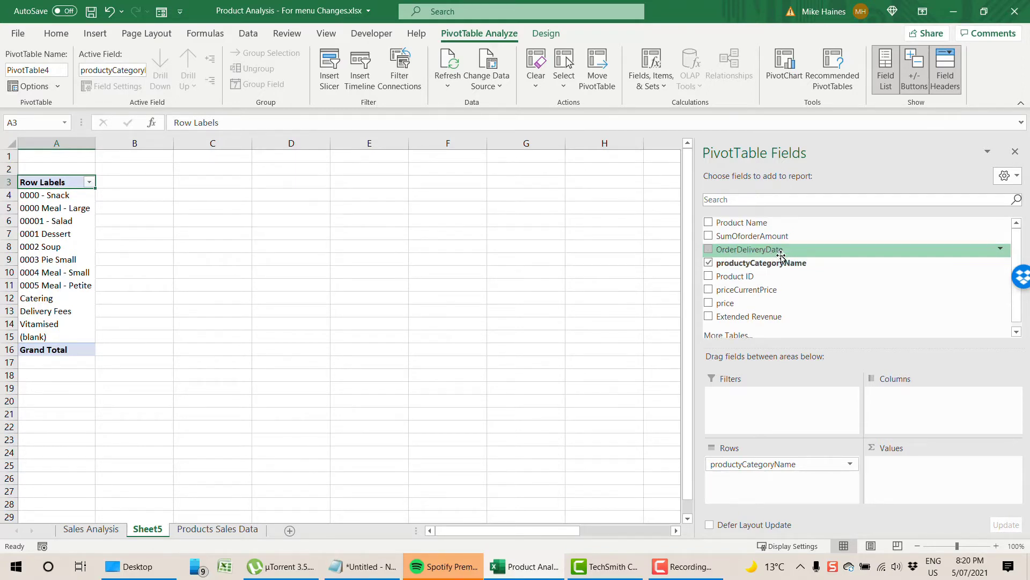
{"action": "left_click", "coordinate": [708, 223]}
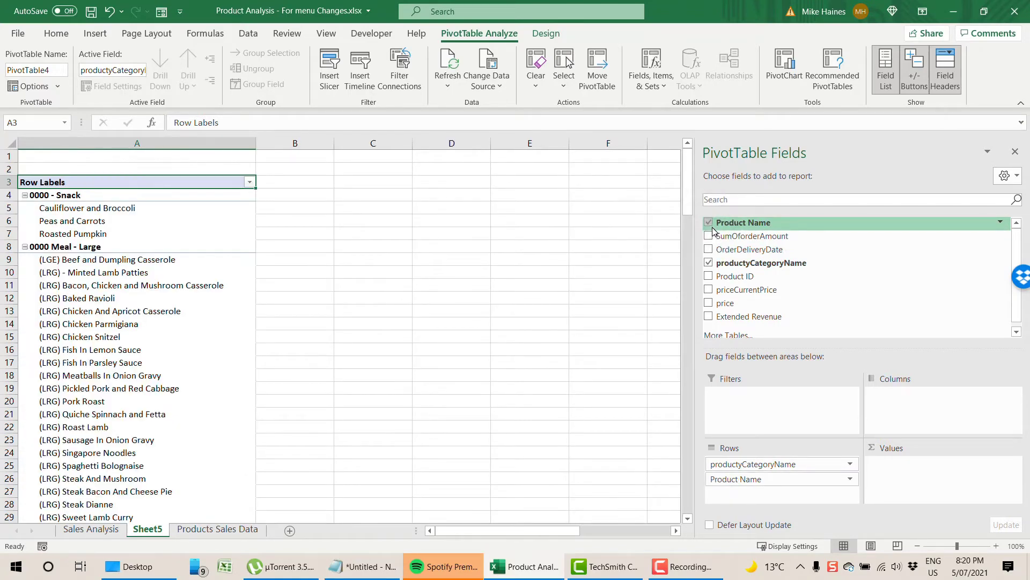
Collapse the entire productyCategoryName field so all product names are hidden, and widen column A
{"action": "right_click", "coordinate": [77, 197]}
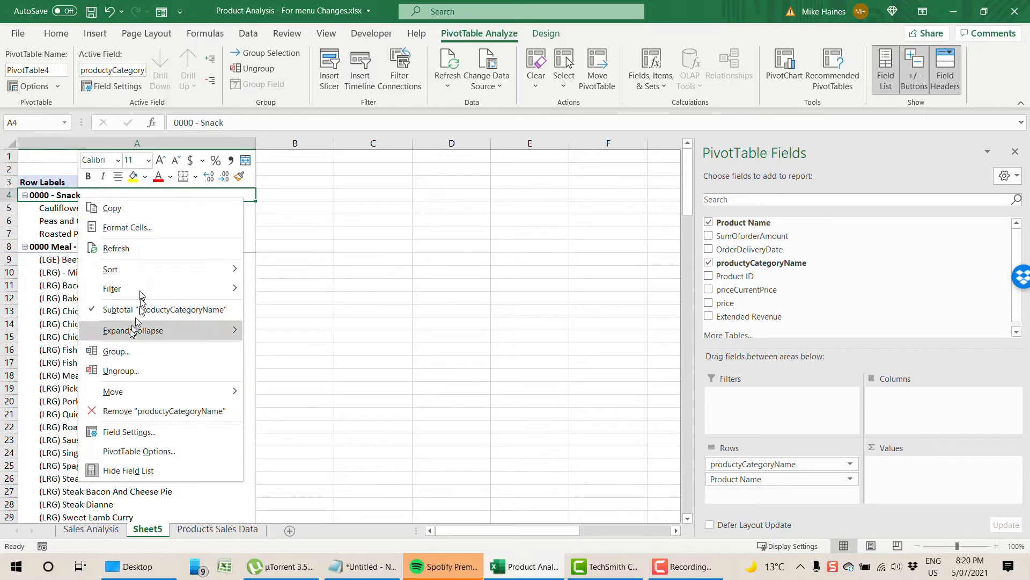
{"action": "mouse_move", "coordinate": [132, 333]}
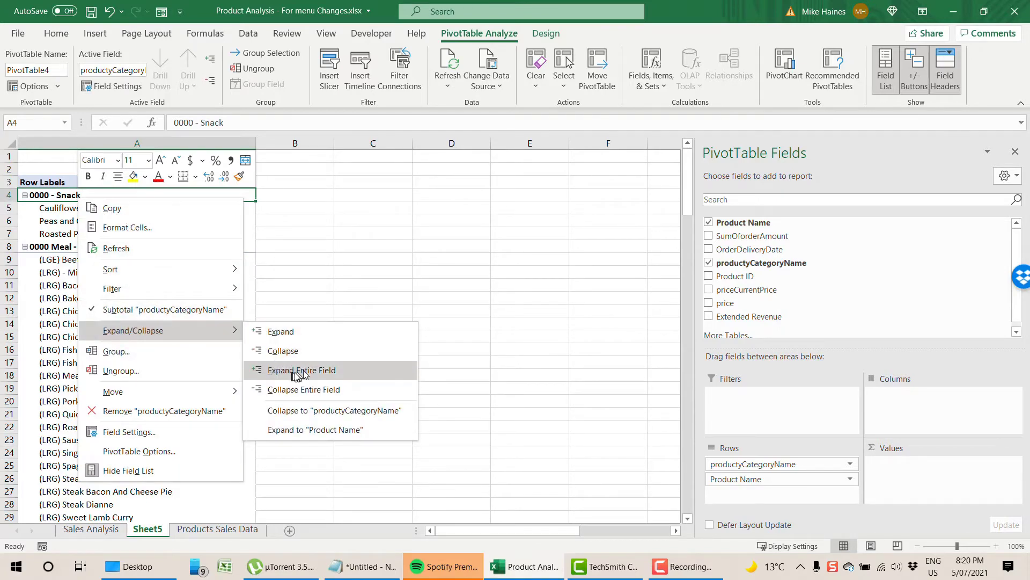
{"action": "left_click", "coordinate": [288, 390]}
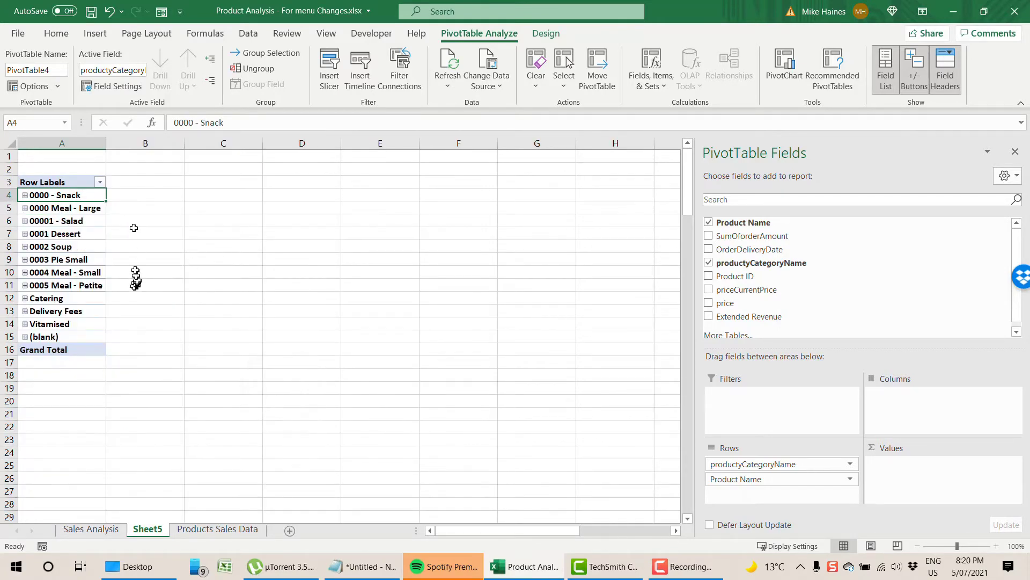
{"action": "left_click_drag", "start_coordinate": [107, 139], "coordinate": [142, 140]}
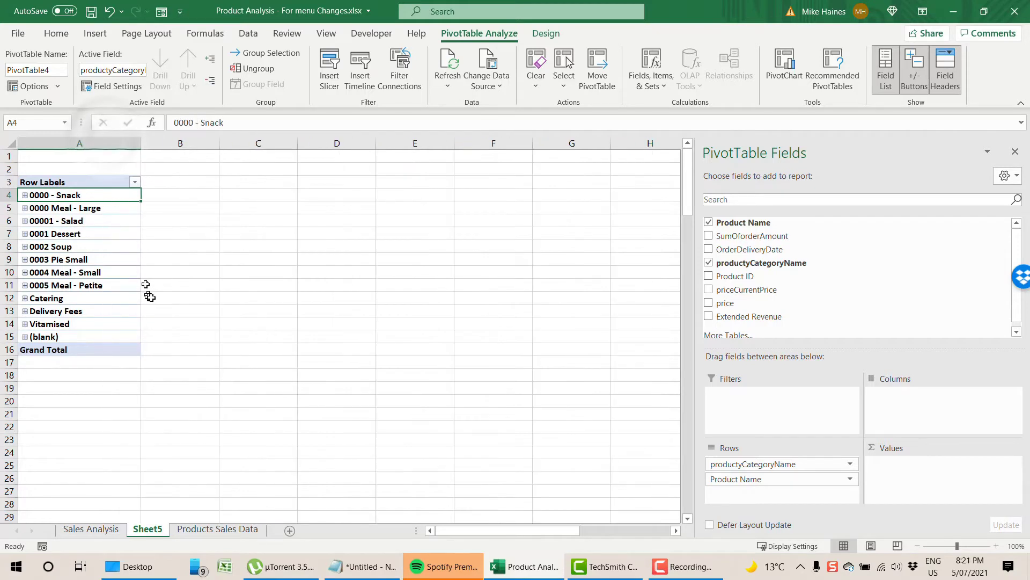
Expand the 0004 Meal - Small category and look through its product names
{"action": "left_click", "coordinate": [72, 220]}
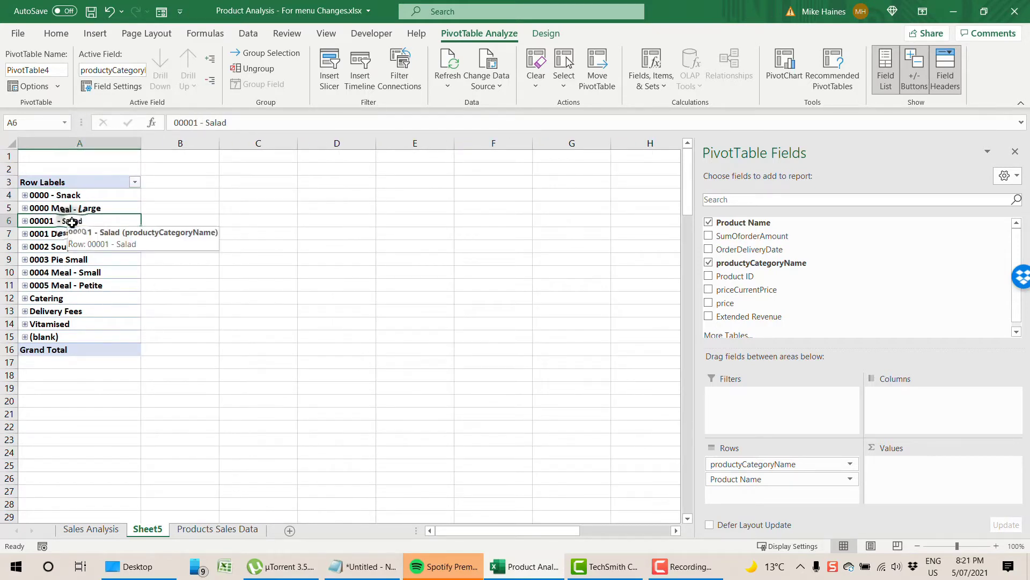
{"action": "left_click", "coordinate": [74, 272]}
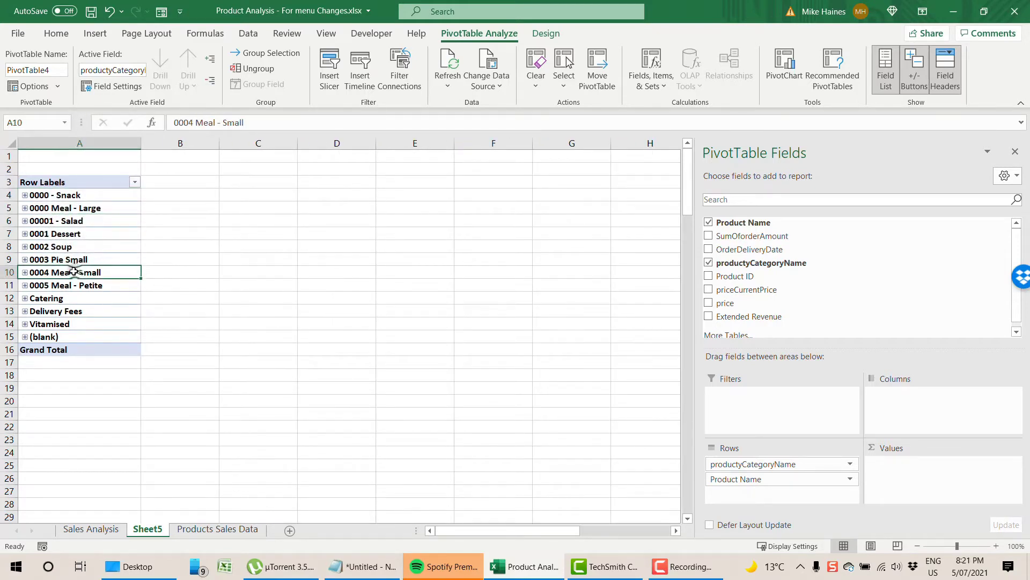
{"action": "left_click", "coordinate": [25, 272]}
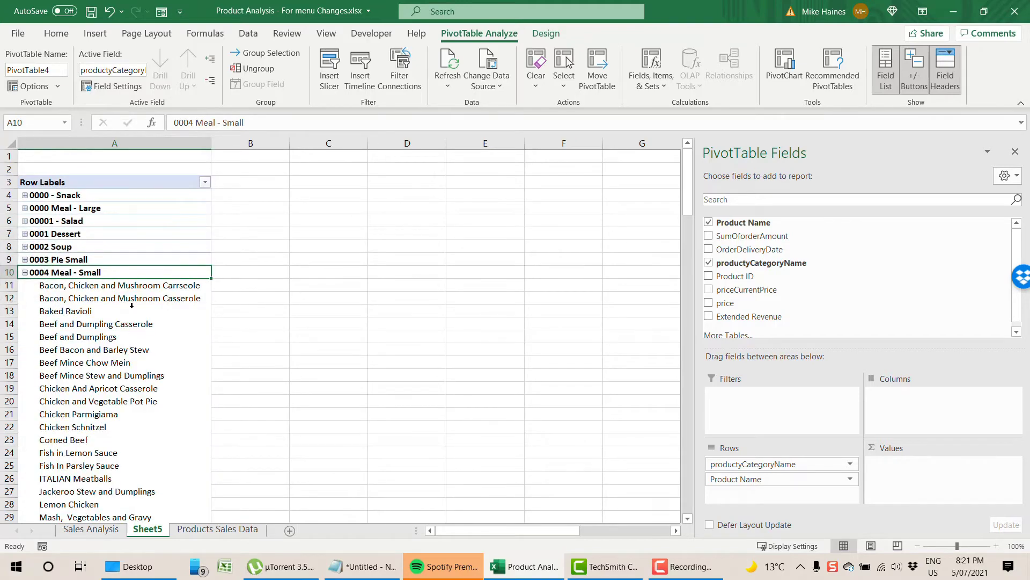
{"action": "scroll", "coordinate": [132, 306], "scroll_direction": "down", "scroll_amount": 11}
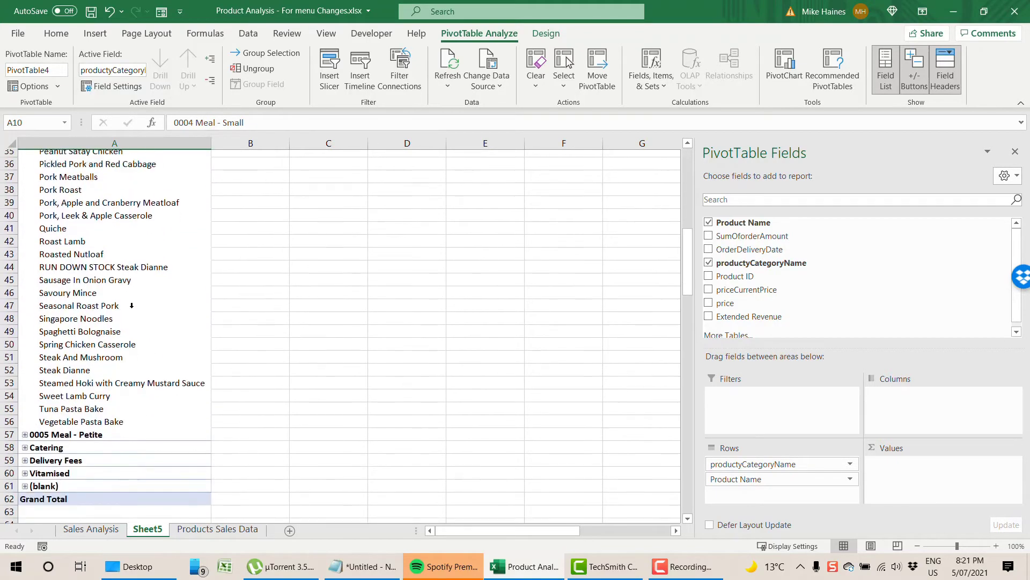
{"action": "scroll", "coordinate": [131, 305], "scroll_direction": "up", "scroll_amount": 6}
{"action": "scroll", "coordinate": [131, 305], "scroll_direction": "up", "scroll_amount": 4}
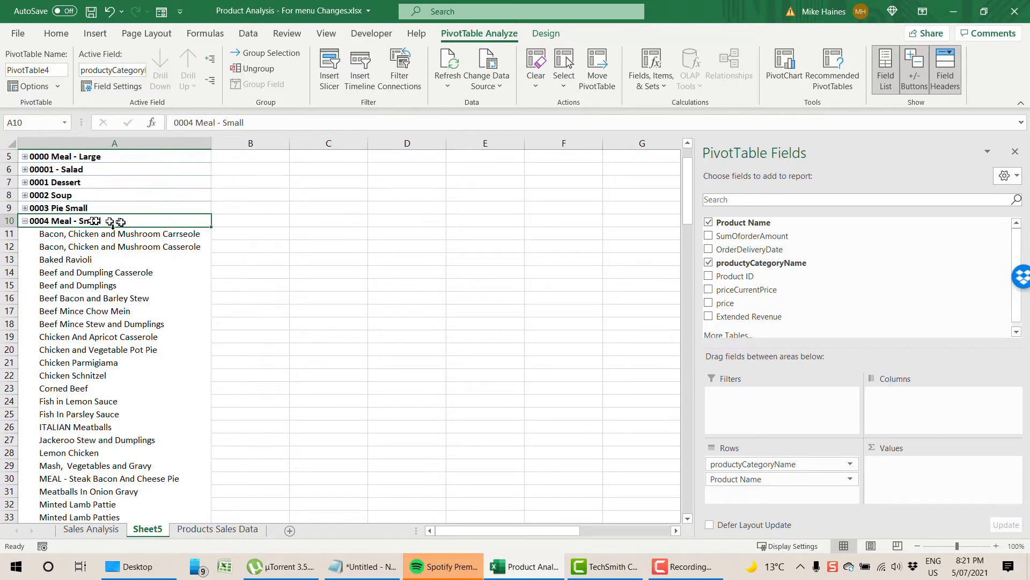
{"action": "left_click", "coordinate": [99, 236]}
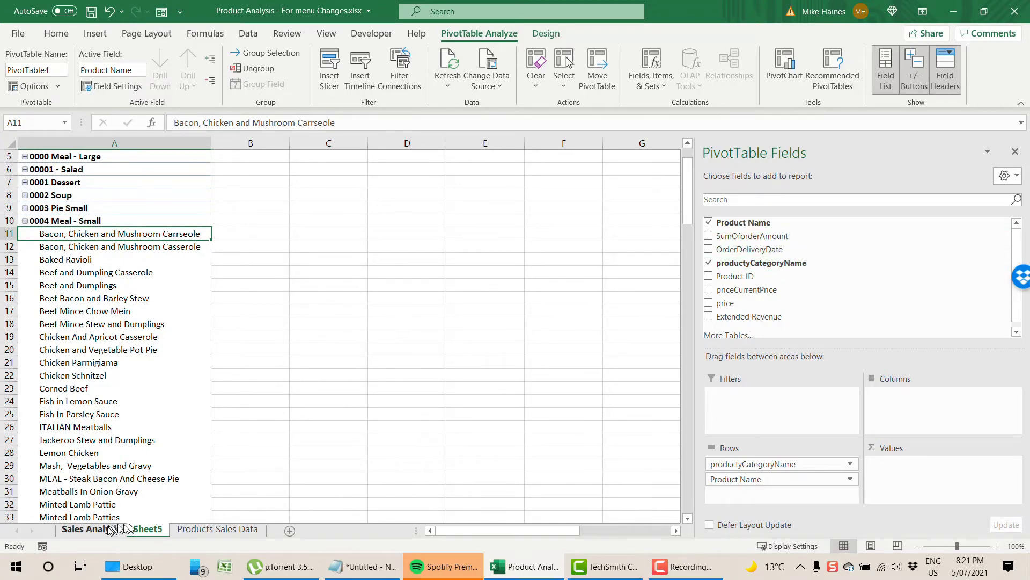
Compare the Sales Analysis pivot table with the new one, and inspect the first record's Extended Revenue formula in Products Sales Data
{"action": "left_click", "coordinate": [91, 529]}
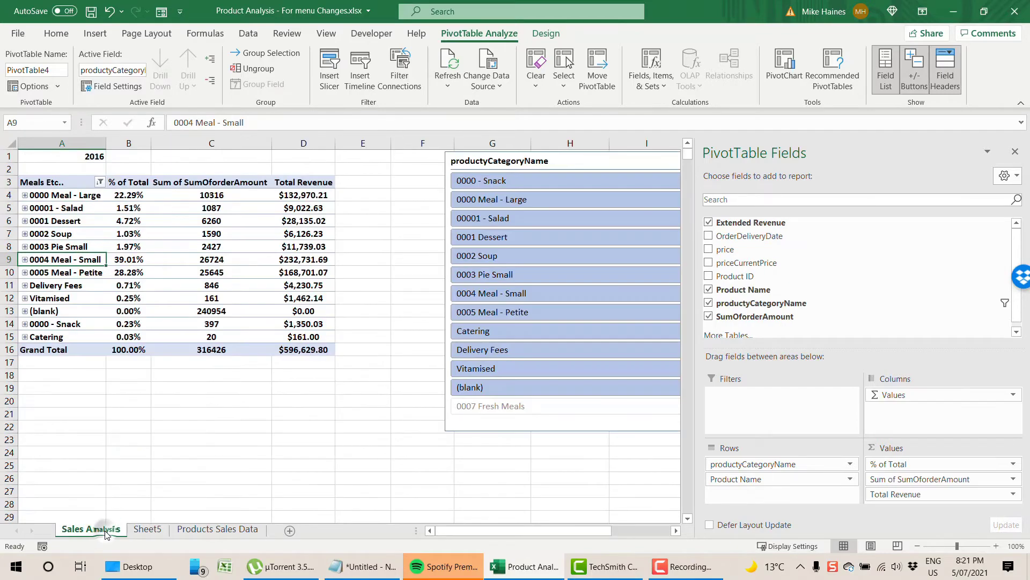
{"action": "left_click", "coordinate": [148, 529]}
{"action": "left_click", "coordinate": [224, 529]}
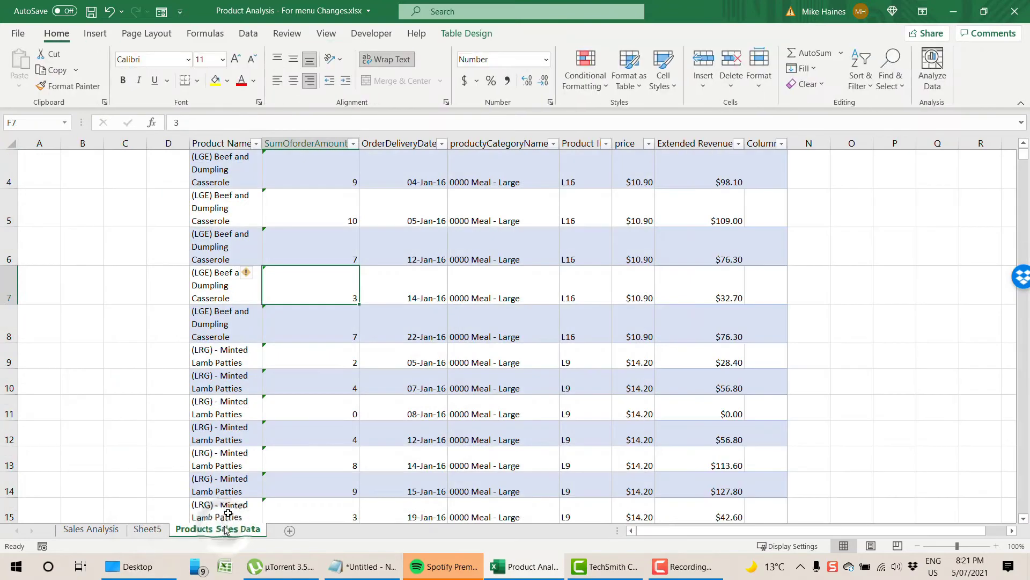
{"action": "scroll", "coordinate": [734, 290], "scroll_direction": "up", "scroll_amount": 1}
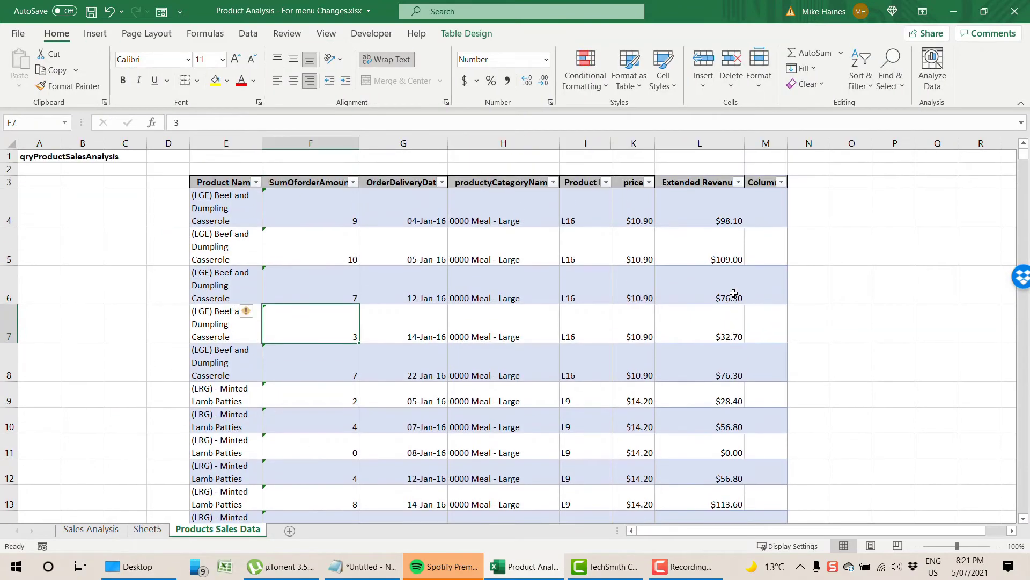
{"action": "left_click", "coordinate": [713, 217]}
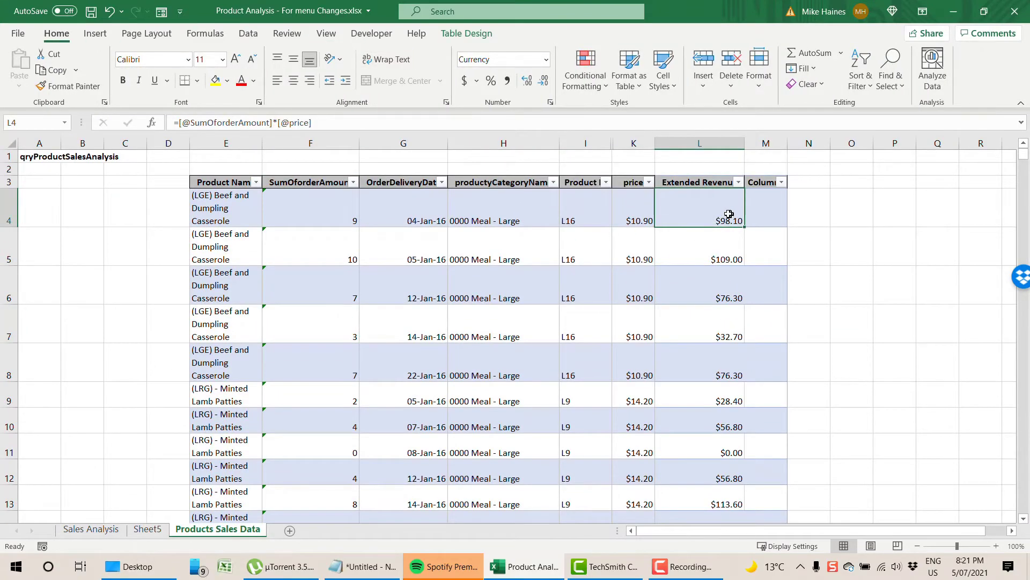
Inspect the first record's order amount and price against its Extended Revenue formula in Products Sales Data
{"action": "left_click", "coordinate": [322, 213]}
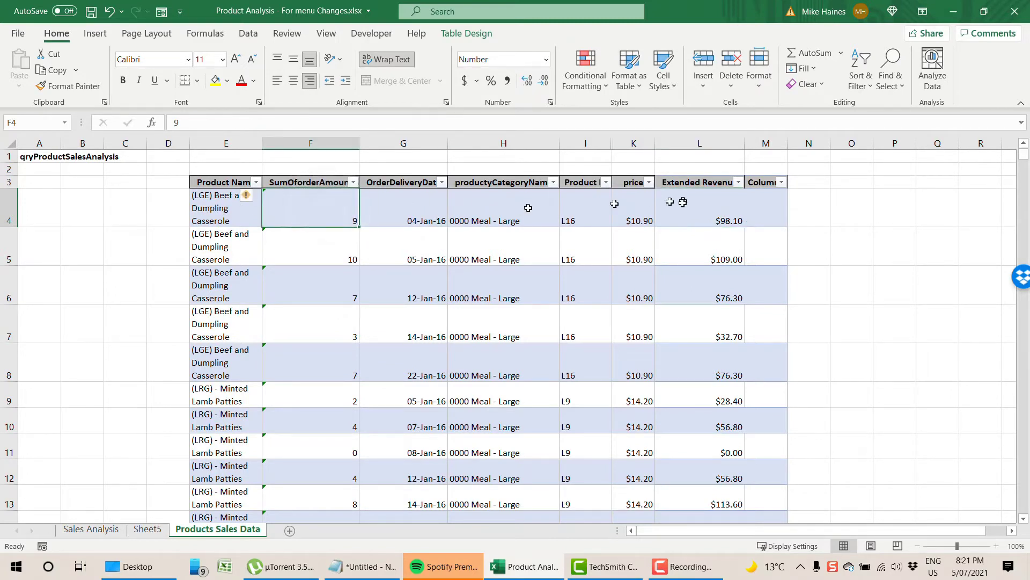
{"action": "left_click", "coordinate": [634, 211]}
{"action": "left_click", "coordinate": [692, 212]}
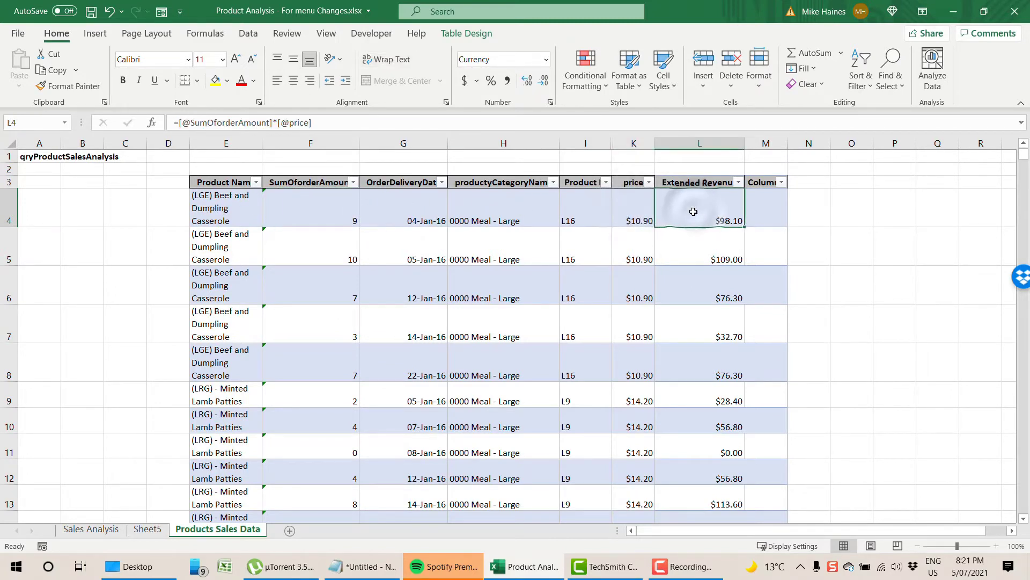
Add Extended Revenue to the values of the Sheet5 pivot table and collapse the 0004 Meal - Small category
{"action": "left_click", "coordinate": [148, 530]}
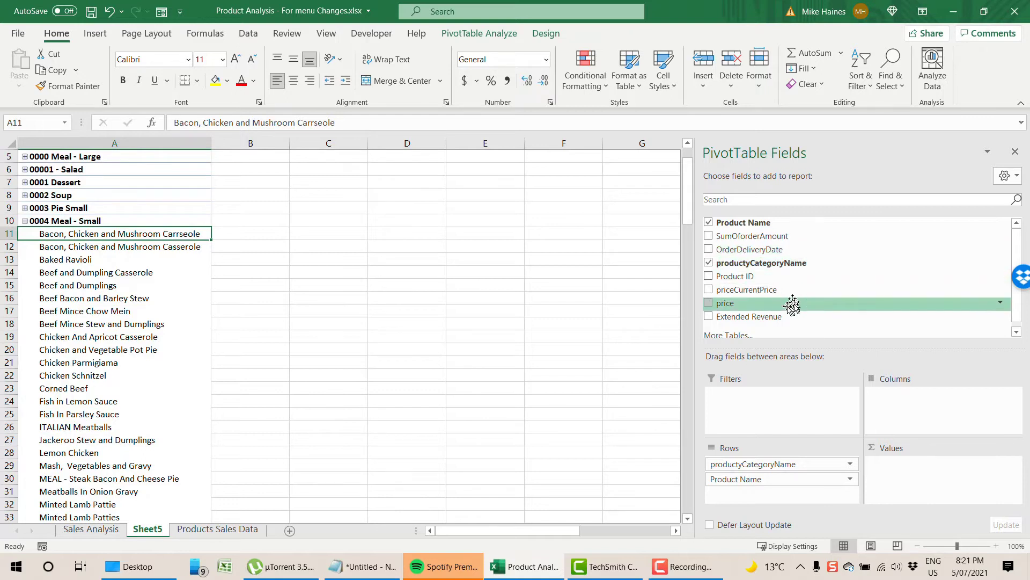
{"action": "left_click", "coordinate": [709, 319]}
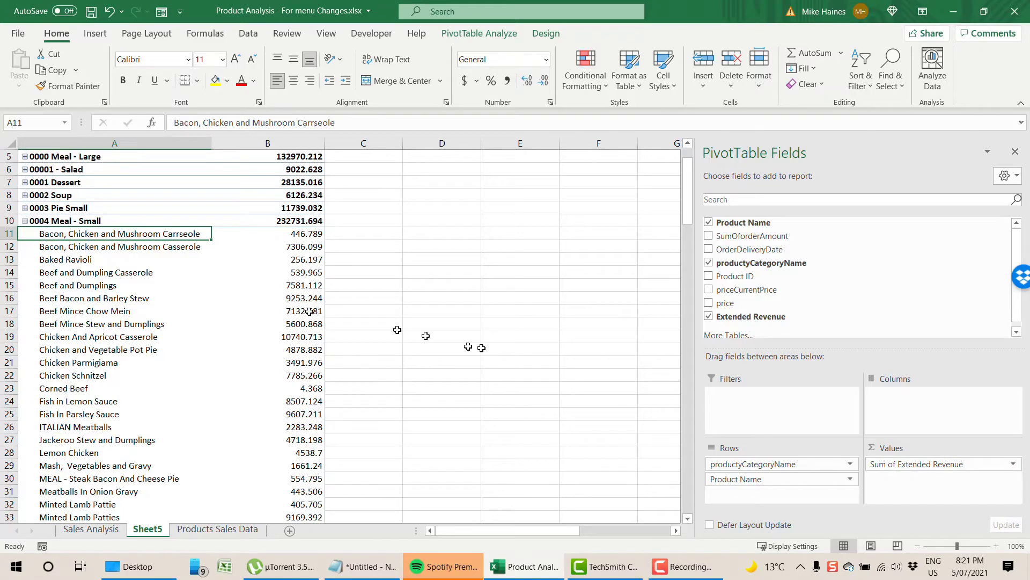
{"action": "left_click", "coordinate": [25, 221]}
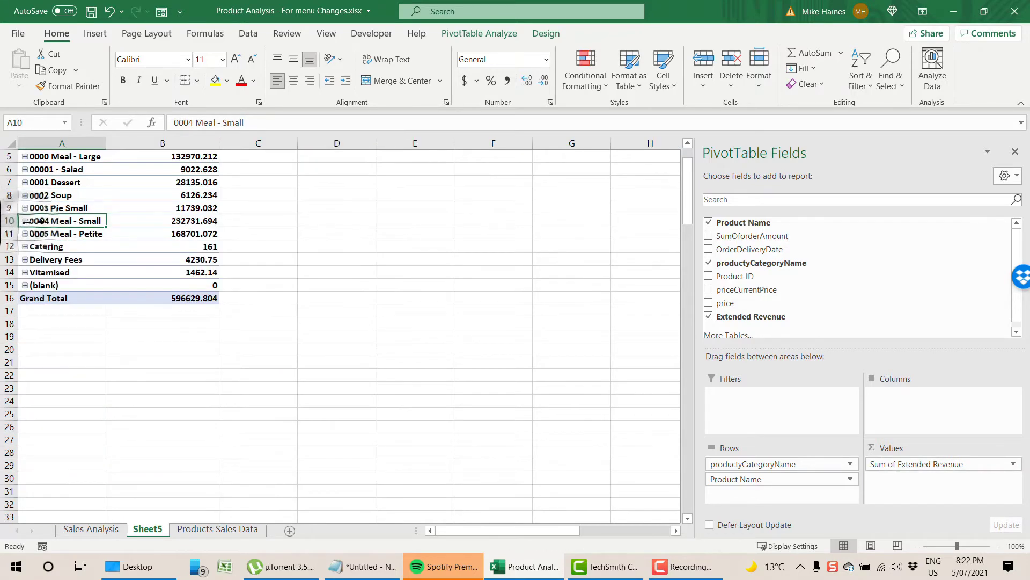
{"action": "scroll", "coordinate": [303, 243], "scroll_direction": "up", "scroll_amount": 2}
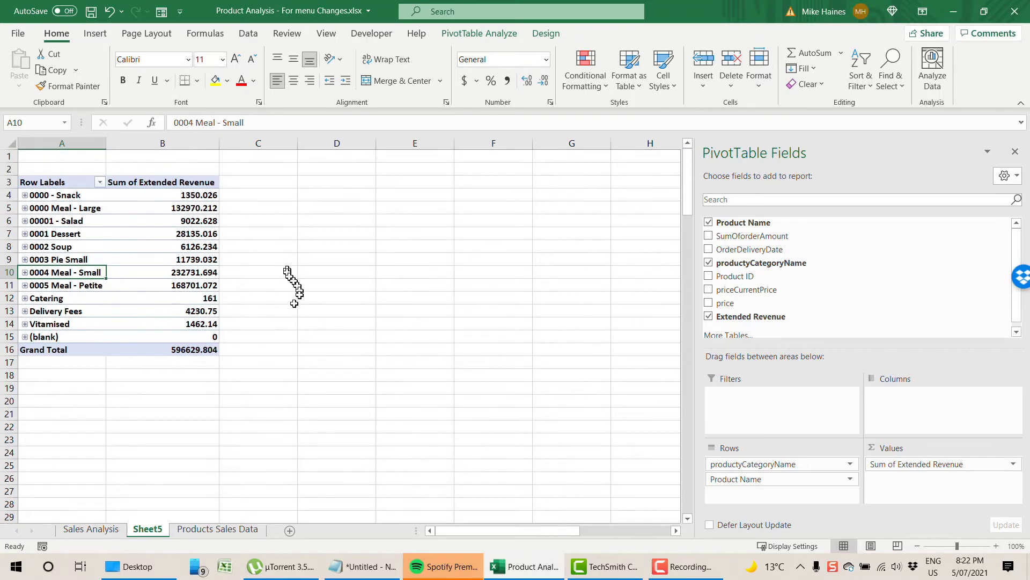
Remove the decimals from the Sum of Extended Revenue values down to Grand Total, and apply the dollar Accounting format to them
{"action": "left_click", "coordinate": [198, 349]}
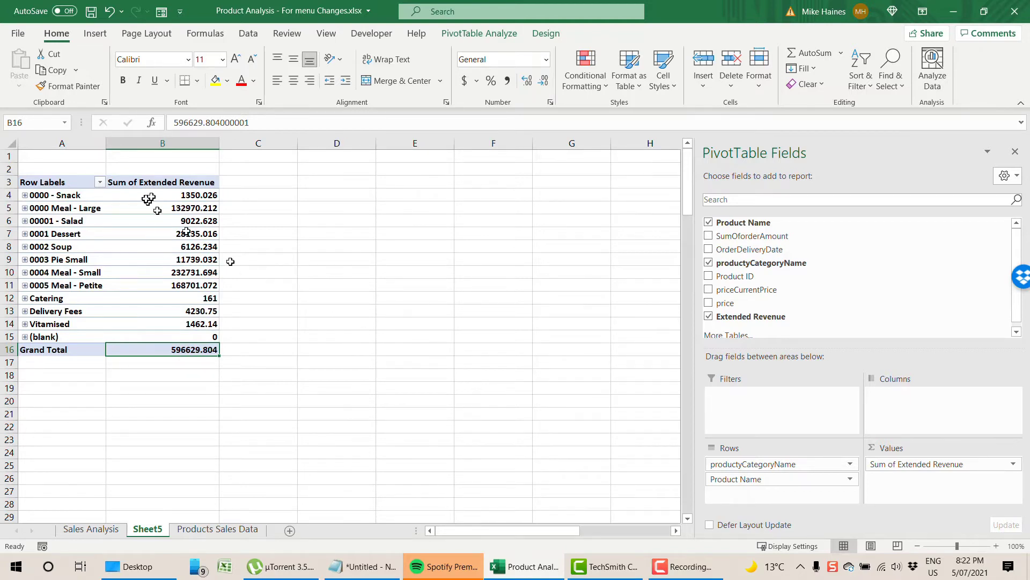
{"action": "left_click_drag", "start_coordinate": [161, 197], "coordinate": [177, 351]}
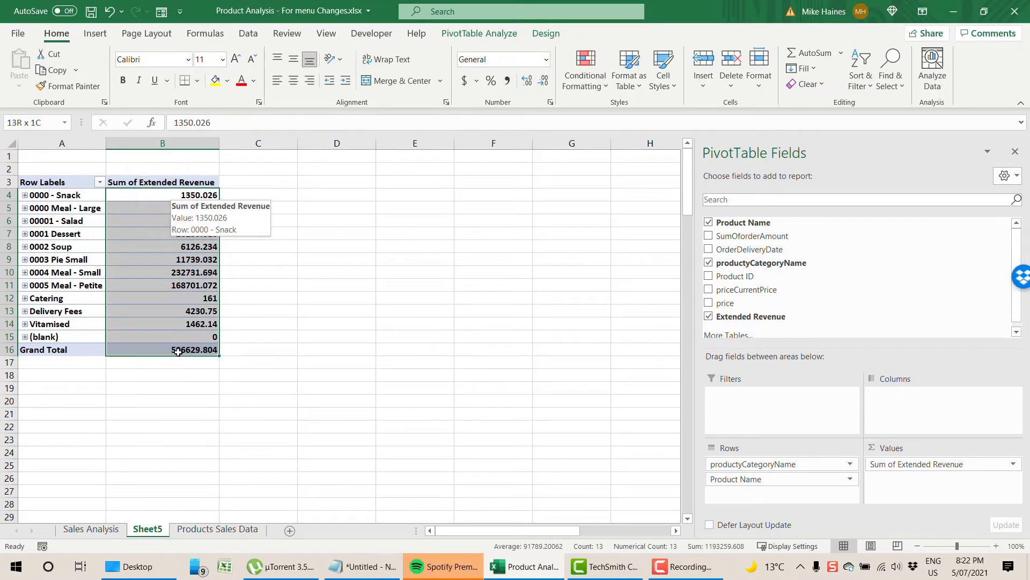
{"action": "left_click", "coordinate": [533, 82]}
{"action": "left_click", "coordinate": [546, 82]}
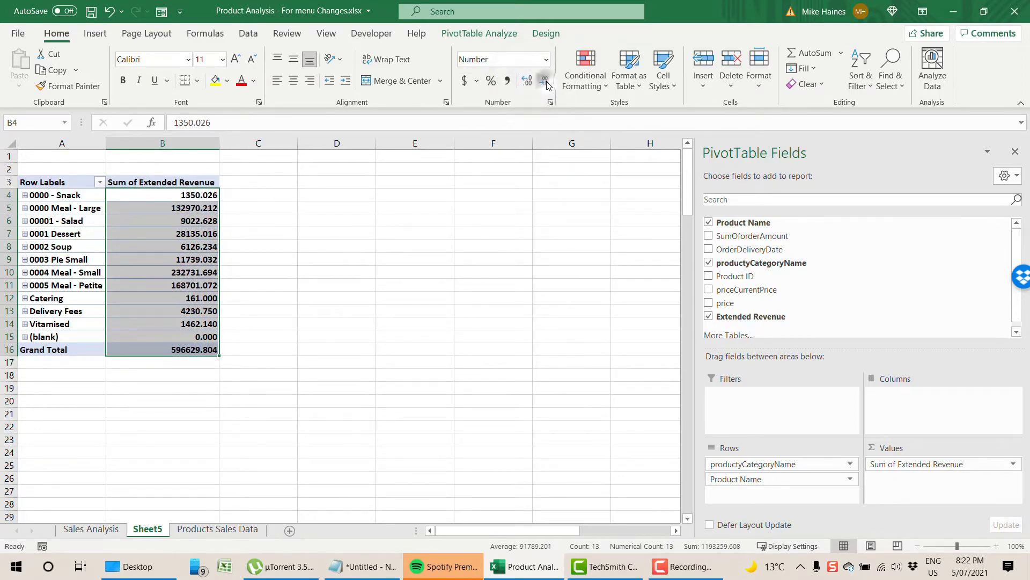
{"action": "left_click", "coordinate": [546, 82]}
{"action": "left_click", "coordinate": [546, 82]}
{"action": "left_click", "coordinate": [546, 81]}
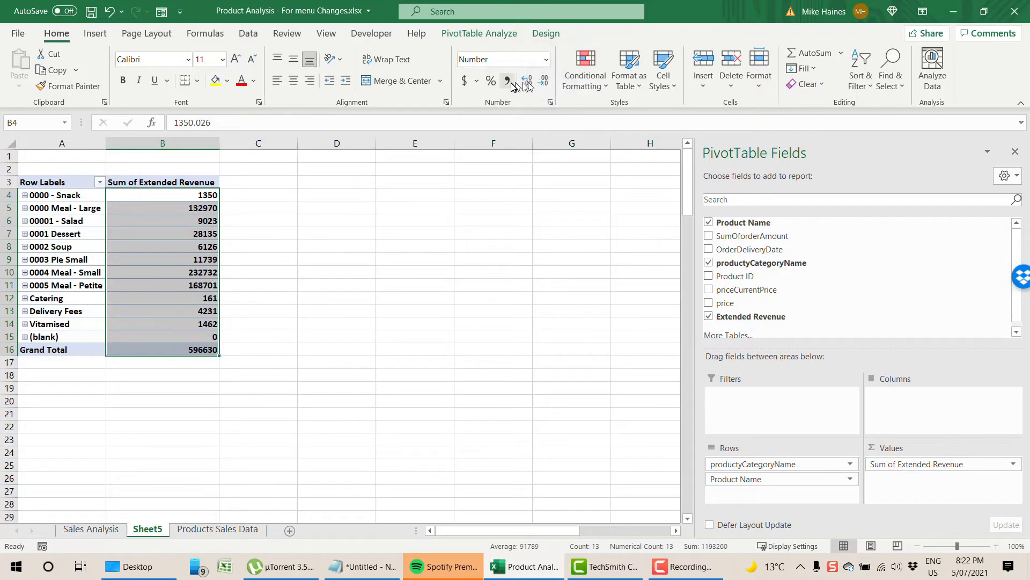
{"action": "left_click", "coordinate": [465, 81]}
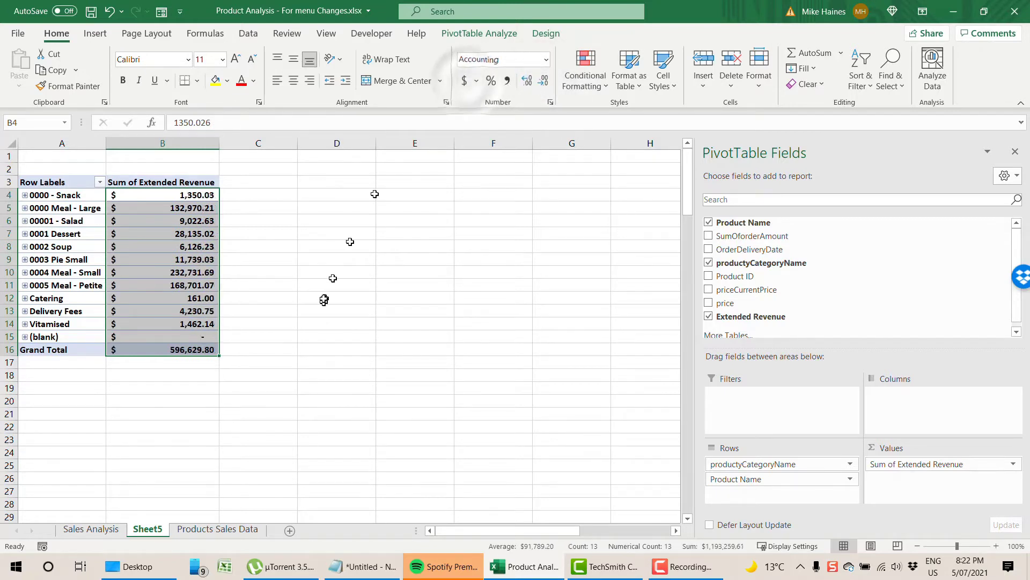
{"action": "left_click", "coordinate": [279, 272]}
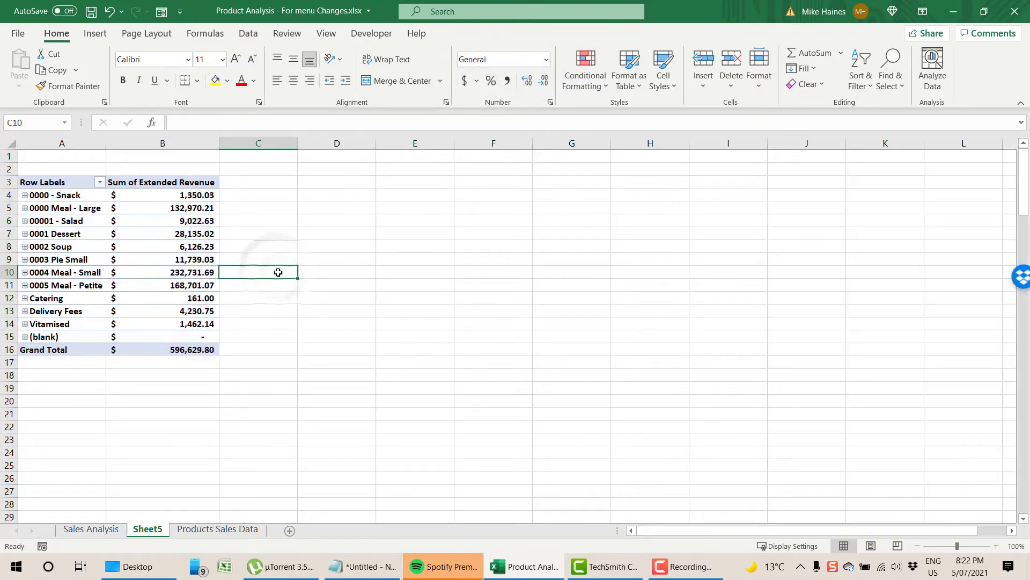
Add Extended Revenue to the pivot values a second time and show that second field as % of Grand Total
{"action": "left_click", "coordinate": [170, 236]}
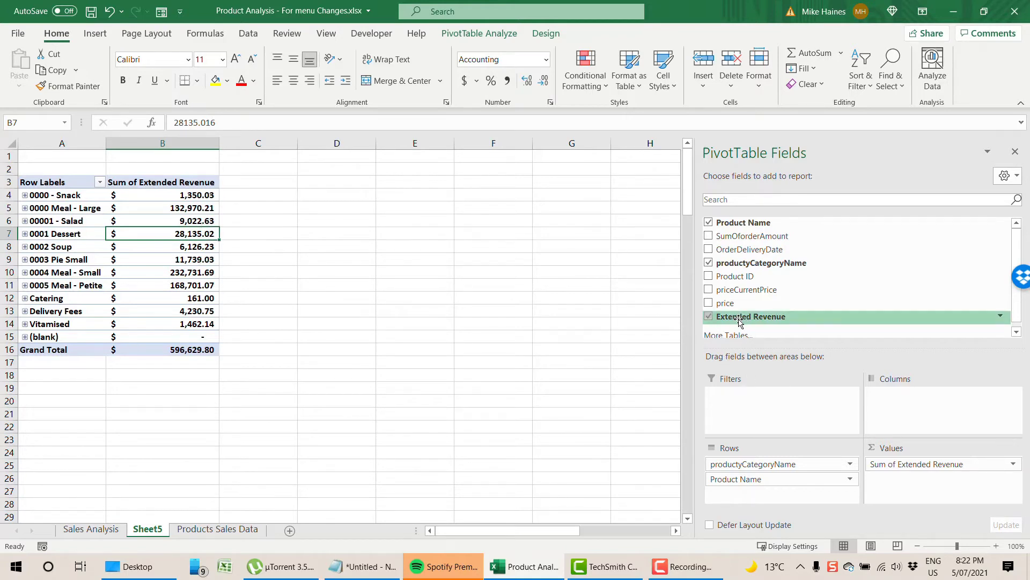
{"action": "left_click_drag", "start_coordinate": [740, 321], "coordinate": [946, 497]}
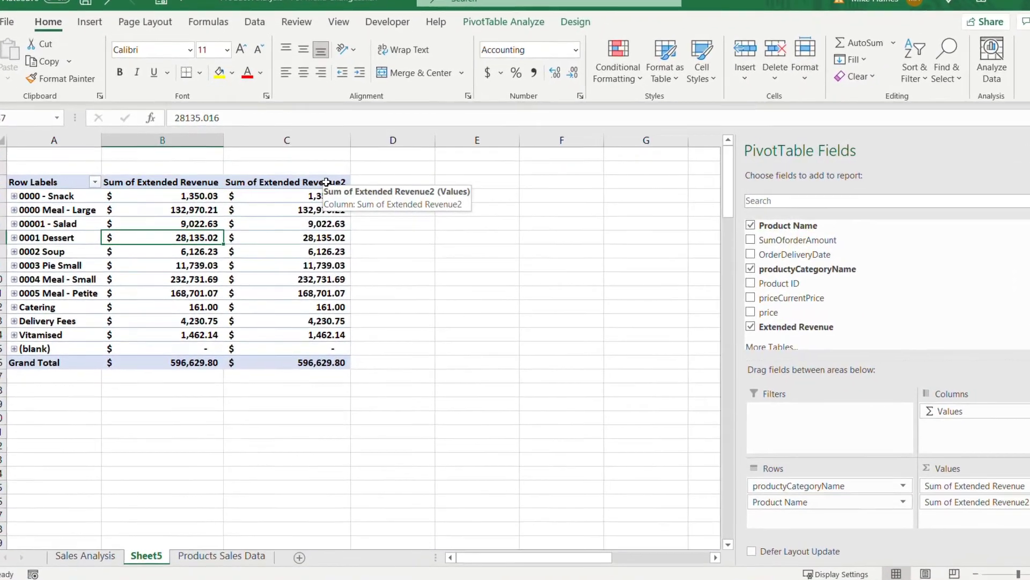
{"action": "right_click", "coordinate": [325, 182]}
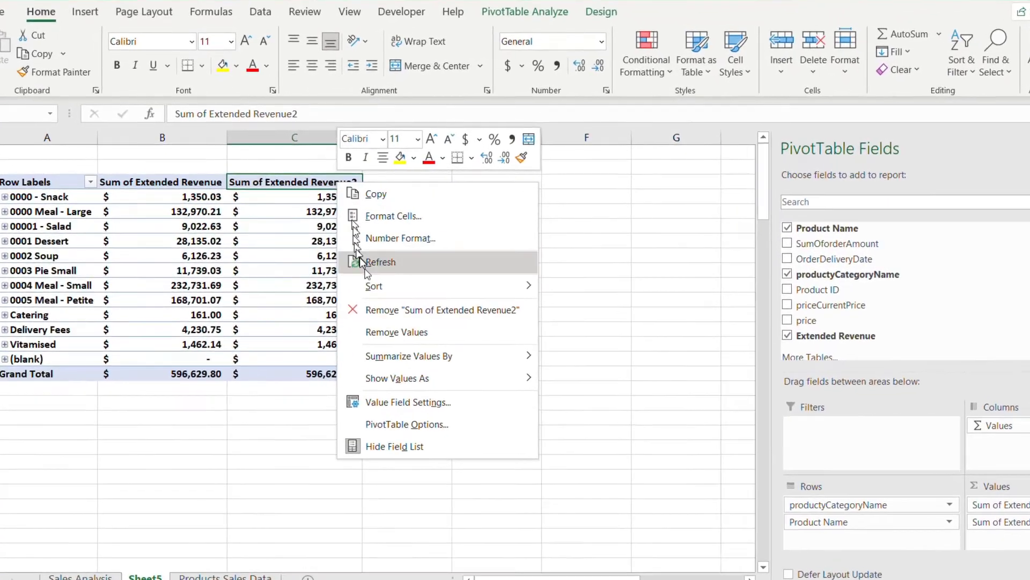
{"action": "left_click", "coordinate": [415, 402]}
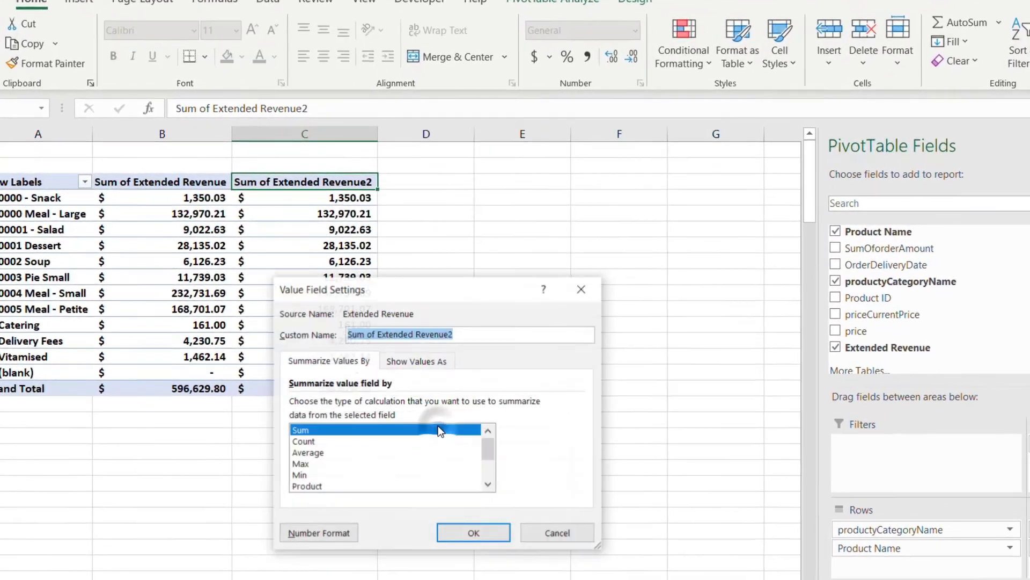
{"action": "left_click_drag", "start_coordinate": [440, 294], "coordinate": [679, 121]}
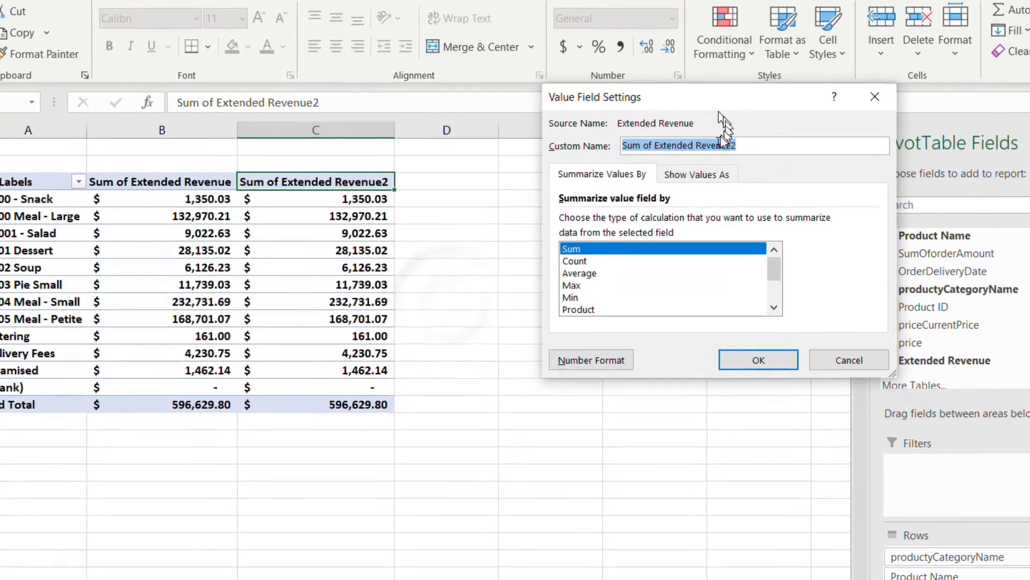
{"action": "left_click", "coordinate": [717, 175]}
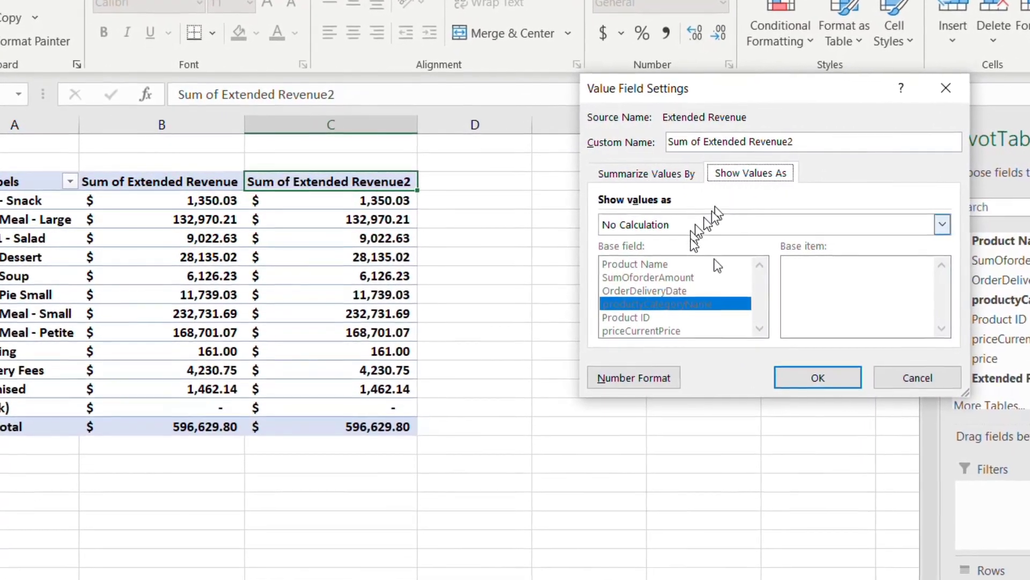
{"action": "left_click", "coordinate": [776, 224]}
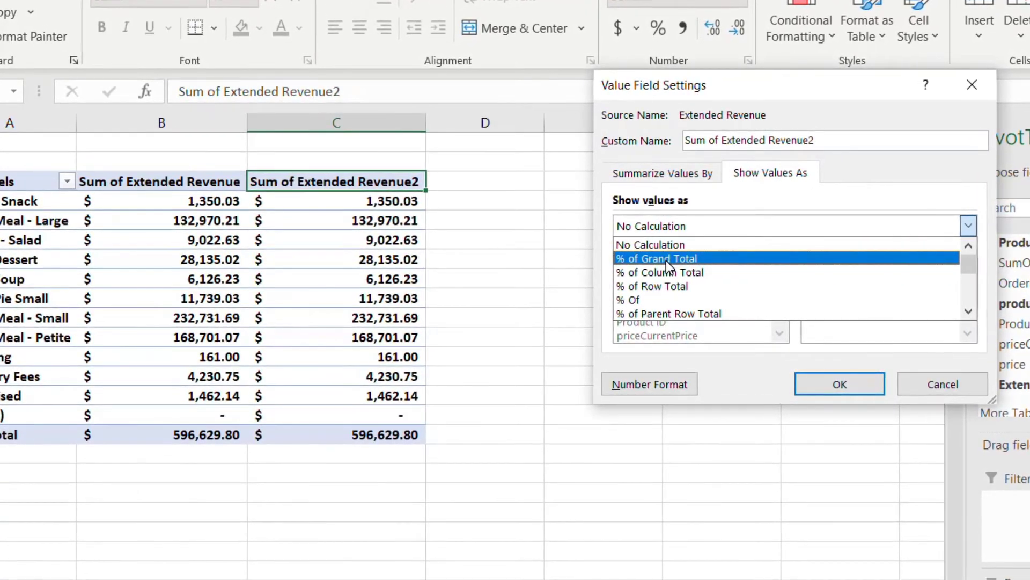
{"action": "left_click", "coordinate": [666, 260]}
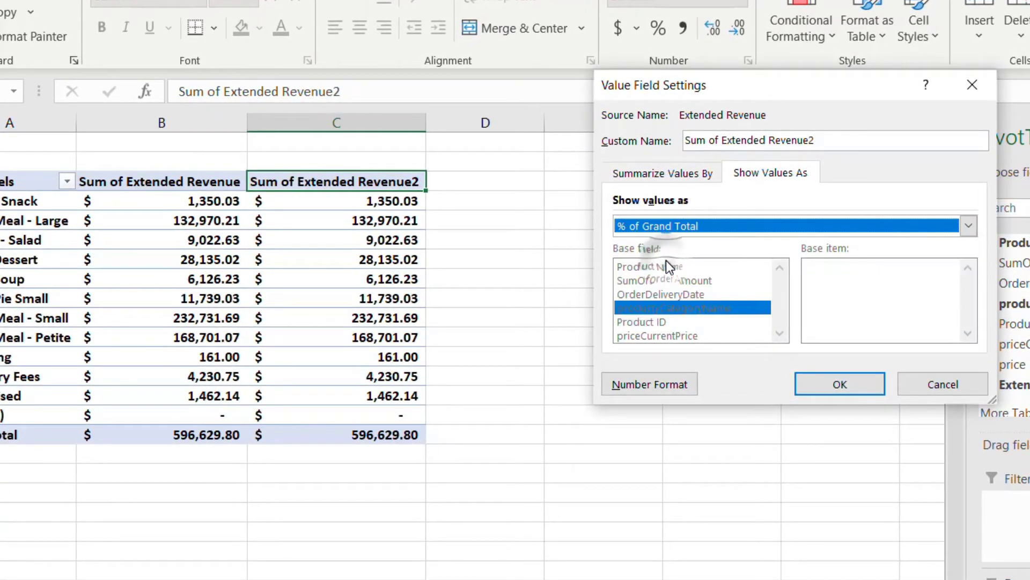
{"action": "left_click", "coordinate": [848, 382]}
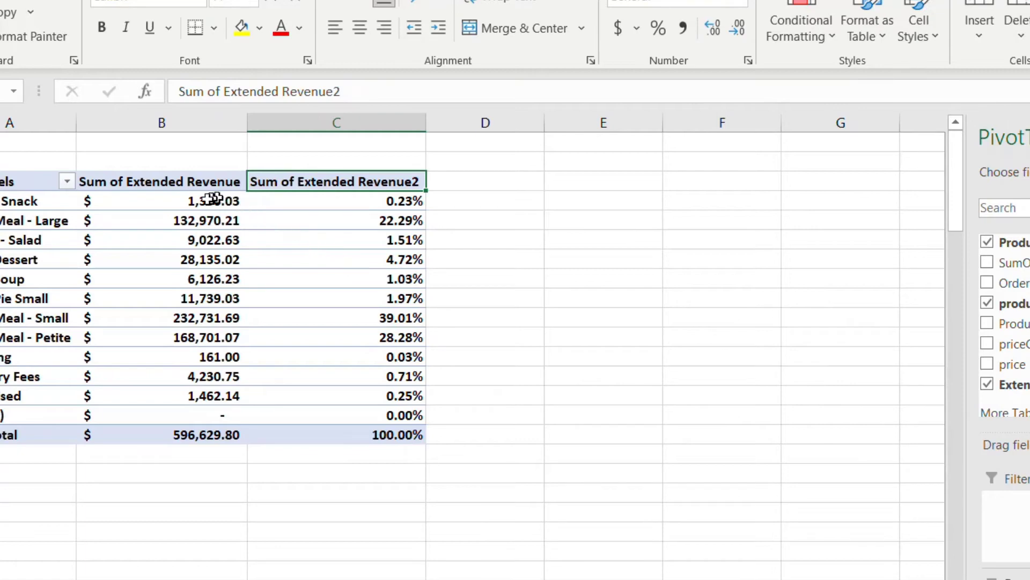
Compare the 0000 Meal - Large revenue with its percentage share and the grand total
{"action": "left_click", "coordinate": [198, 220]}
{"action": "mouse_move", "coordinate": [351, 301]}
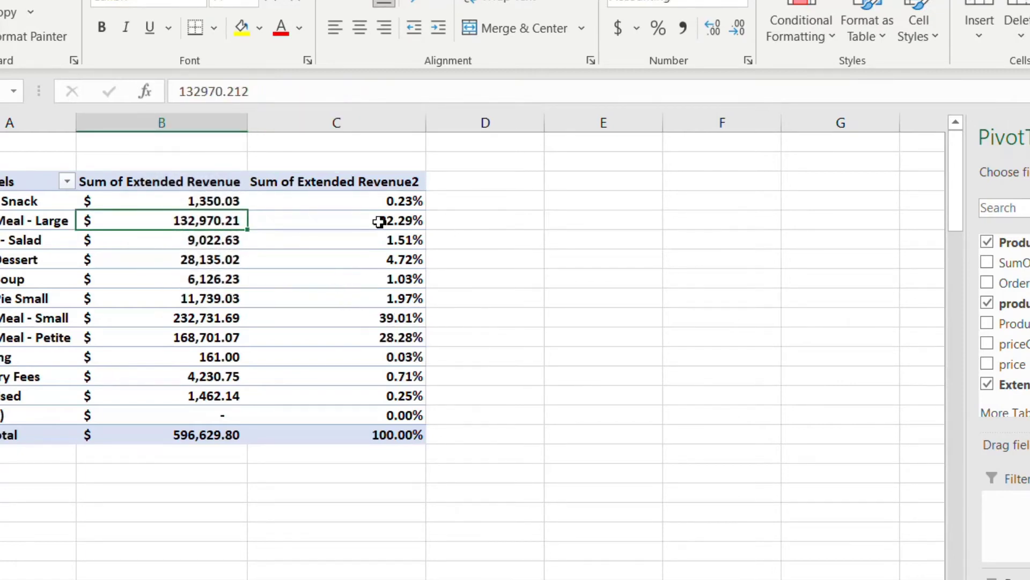
{"action": "mouse_move", "coordinate": [379, 221]}
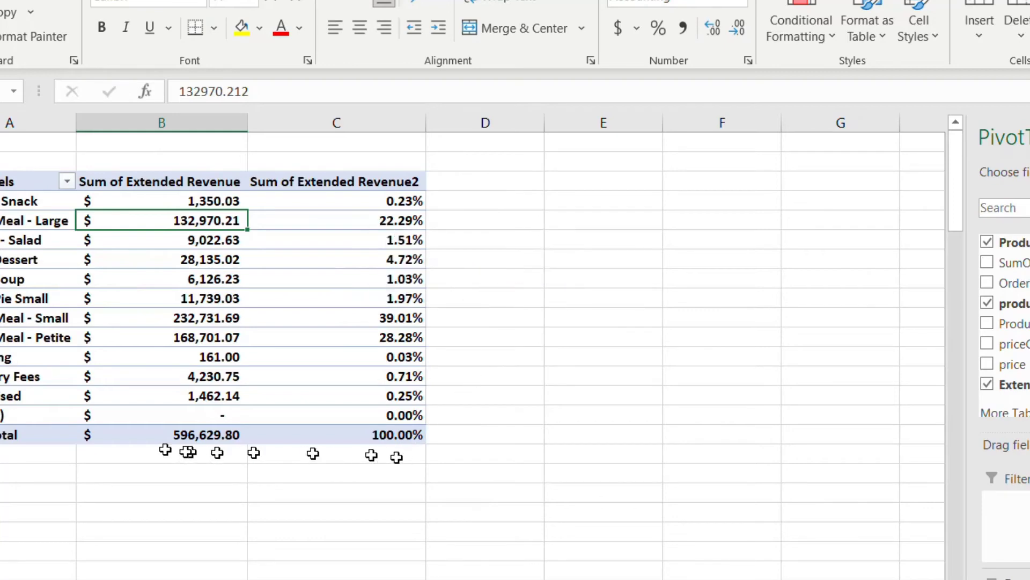
{"action": "mouse_move", "coordinate": [184, 436]}
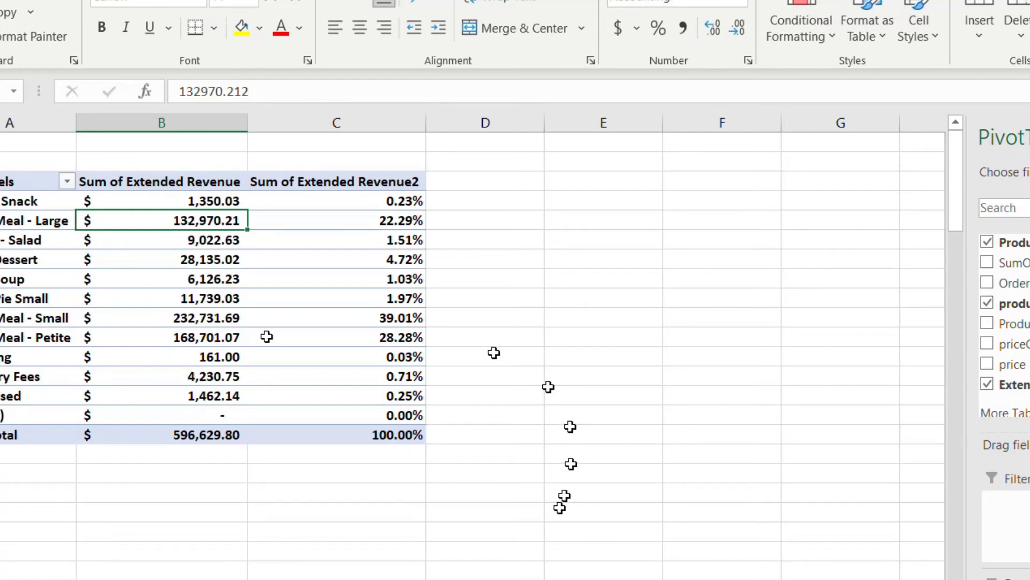
Expand the 0004 Meal - Small category and look through its products' revenues and percentages
{"action": "left_click", "coordinate": [11, 320]}
{"action": "left_click", "coordinate": [40, 334]}
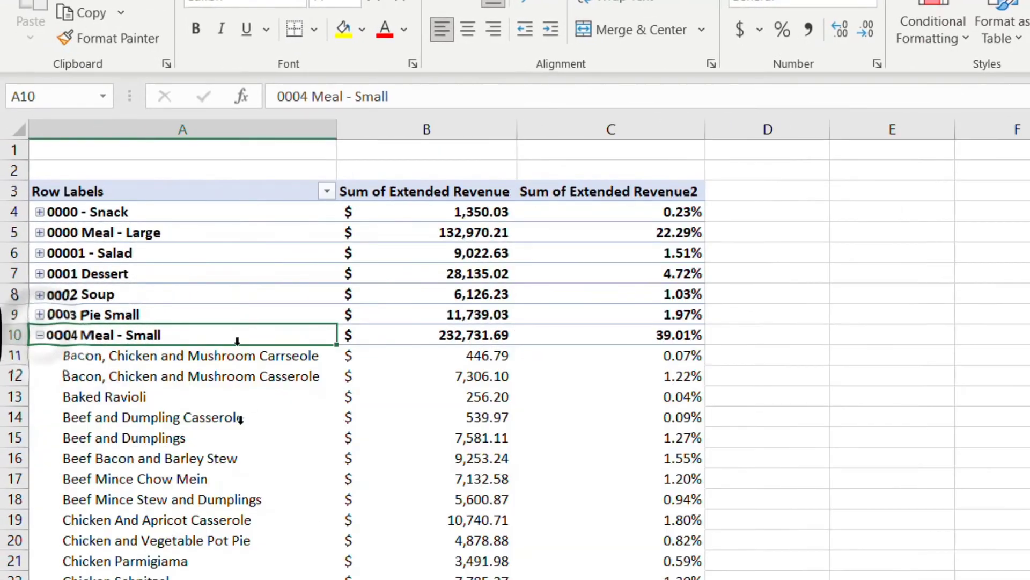
{"action": "scroll", "coordinate": [209, 502], "scroll_direction": "down", "scroll_amount": 8}
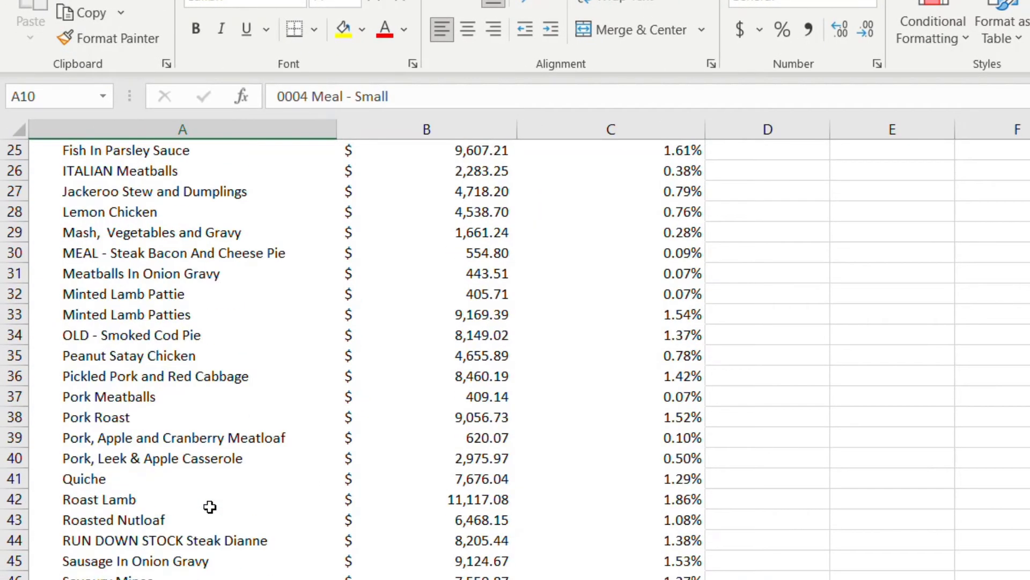
{"action": "scroll", "coordinate": [209, 507], "scroll_direction": "up", "scroll_amount": 8}
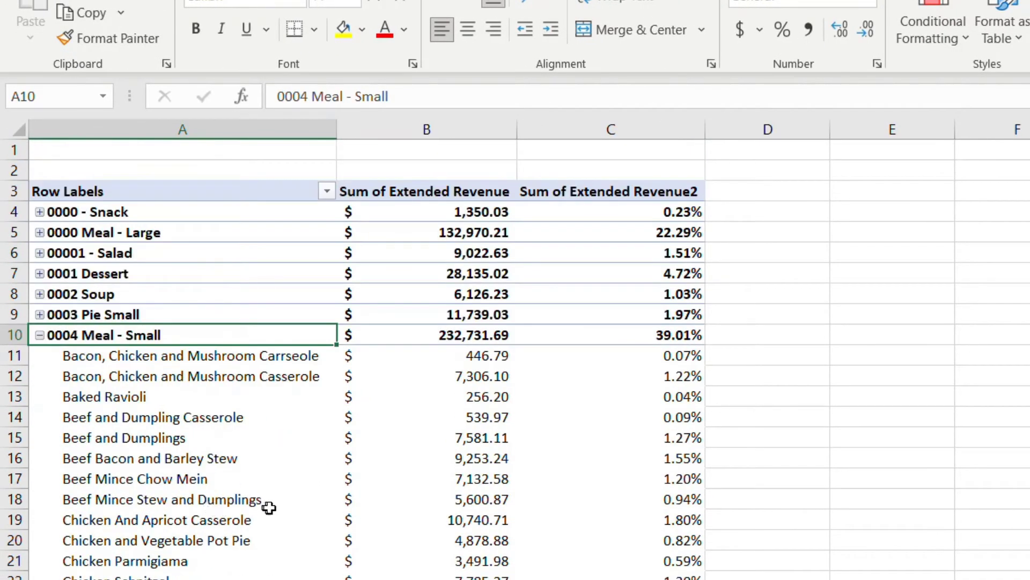
Apply a largest-to-smallest sort from the Sum of Extended Revenue column header
{"action": "left_click", "coordinate": [466, 194]}
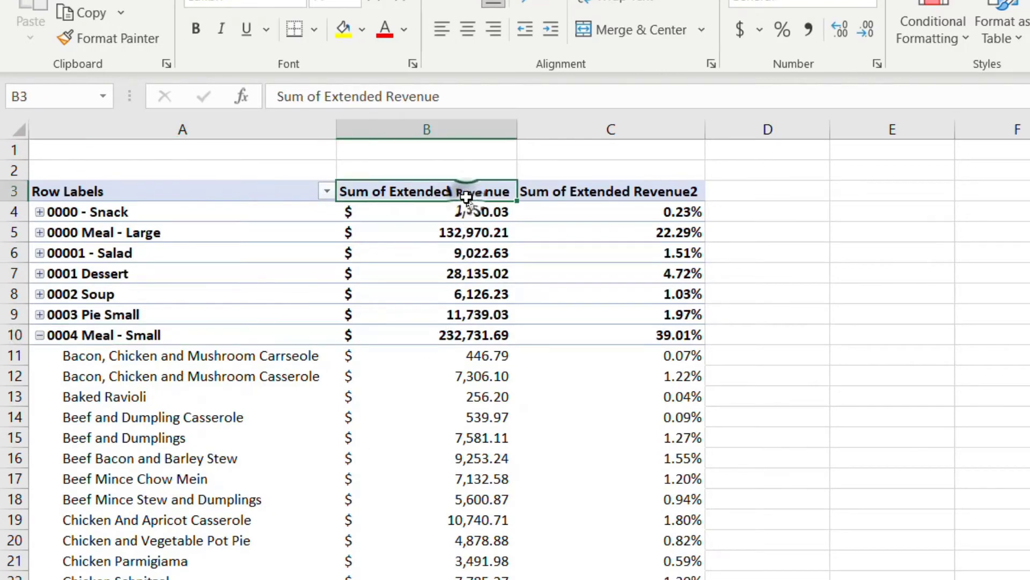
{"action": "right_click", "coordinate": [466, 193]}
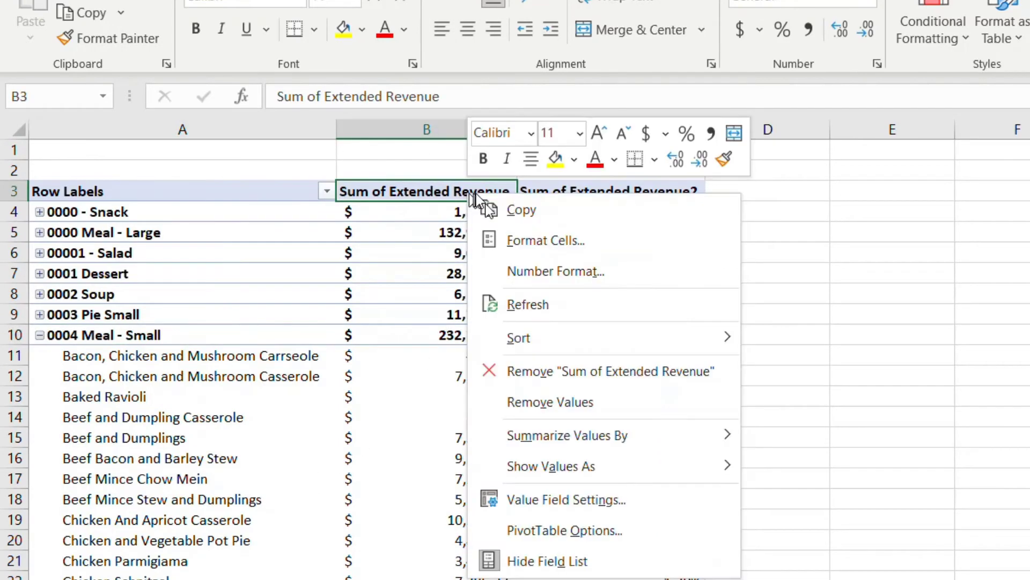
{"action": "mouse_move", "coordinate": [623, 471]}
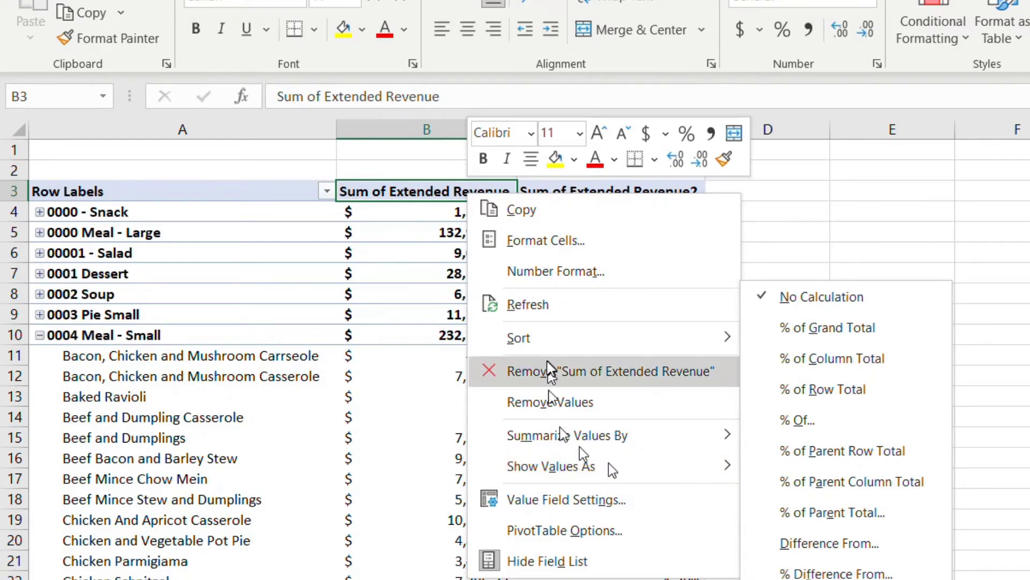
{"action": "mouse_move", "coordinate": [609, 341]}
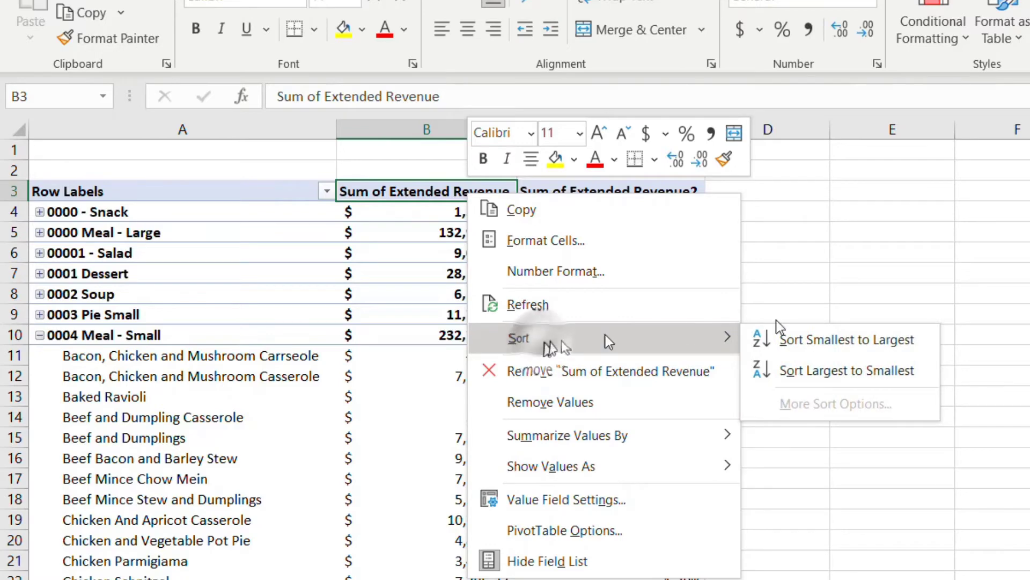
{"action": "left_click", "coordinate": [816, 372]}
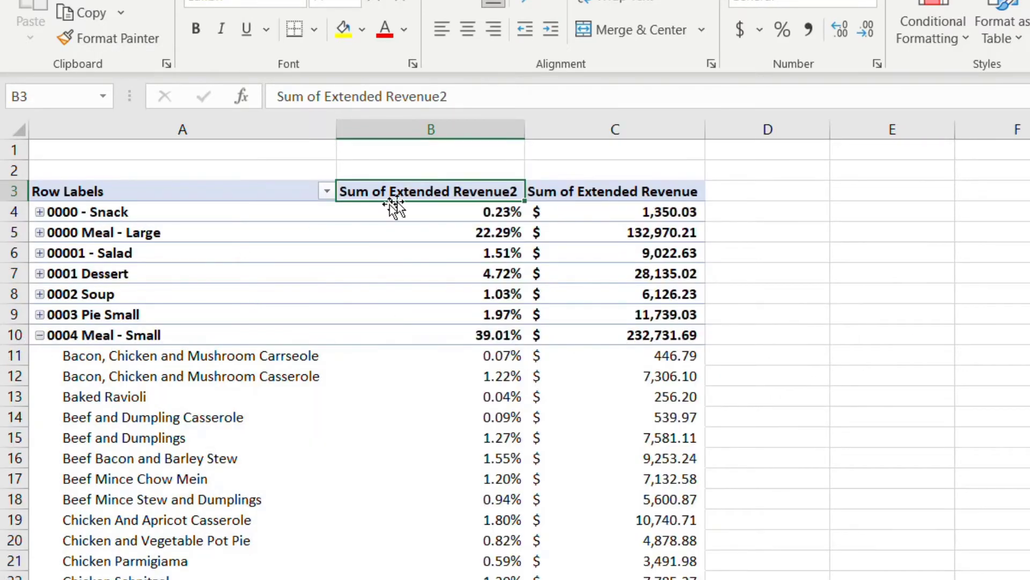
Try to sort from the Sum of Extended Revenue2 column header, largest to smallest
{"action": "right_click", "coordinate": [469, 191]}
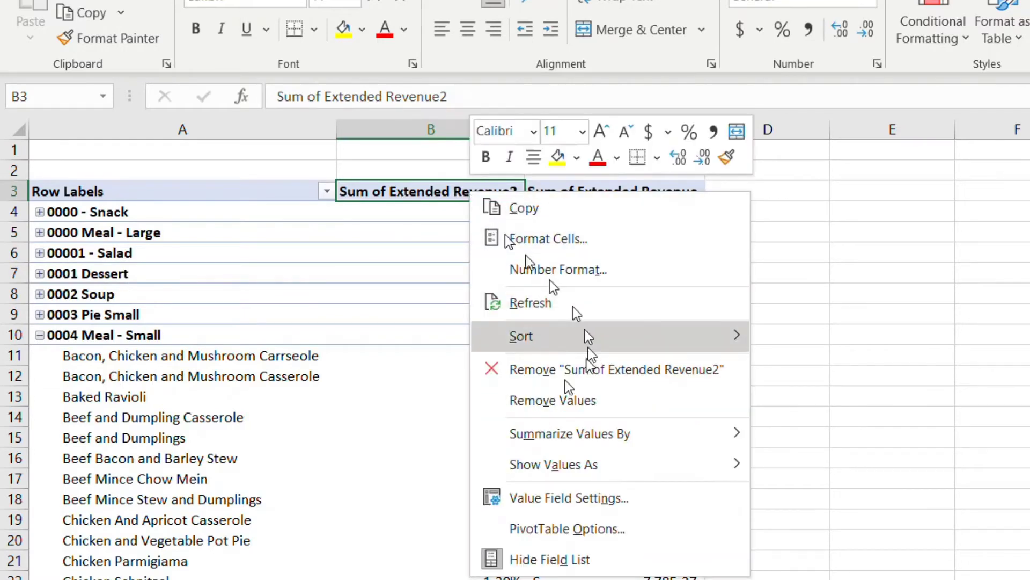
{"action": "left_click", "coordinate": [556, 342]}
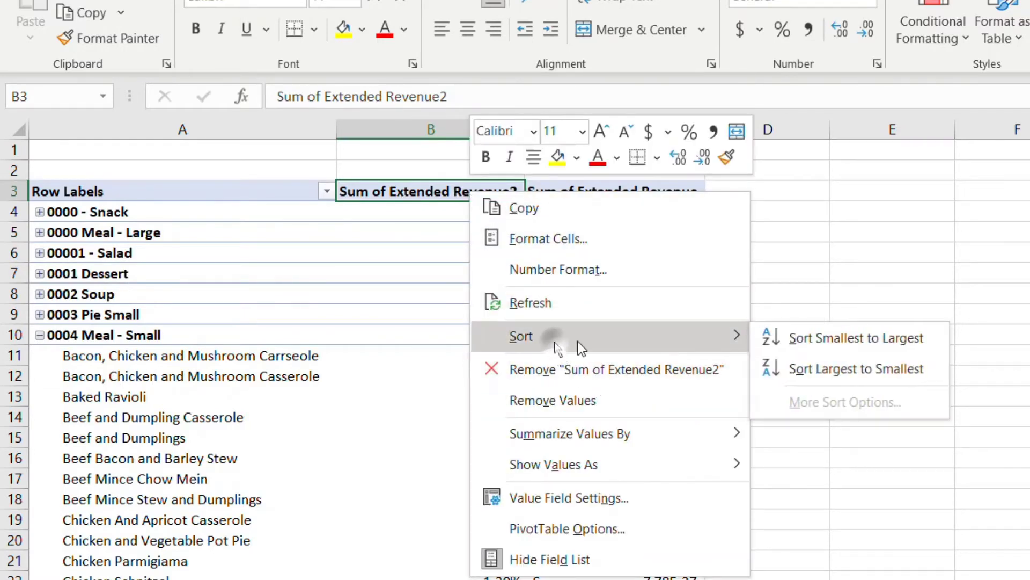
{"action": "left_click", "coordinate": [858, 369]}
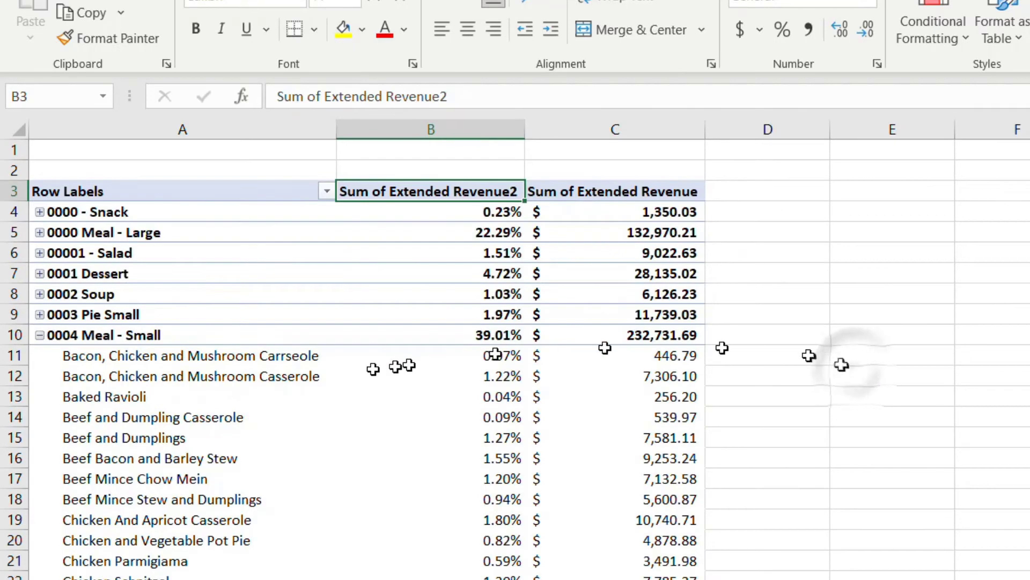
Collapse the 0004 Meal - Small category, expand it again, and look through its products' revenues
{"action": "left_click", "coordinate": [459, 252]}
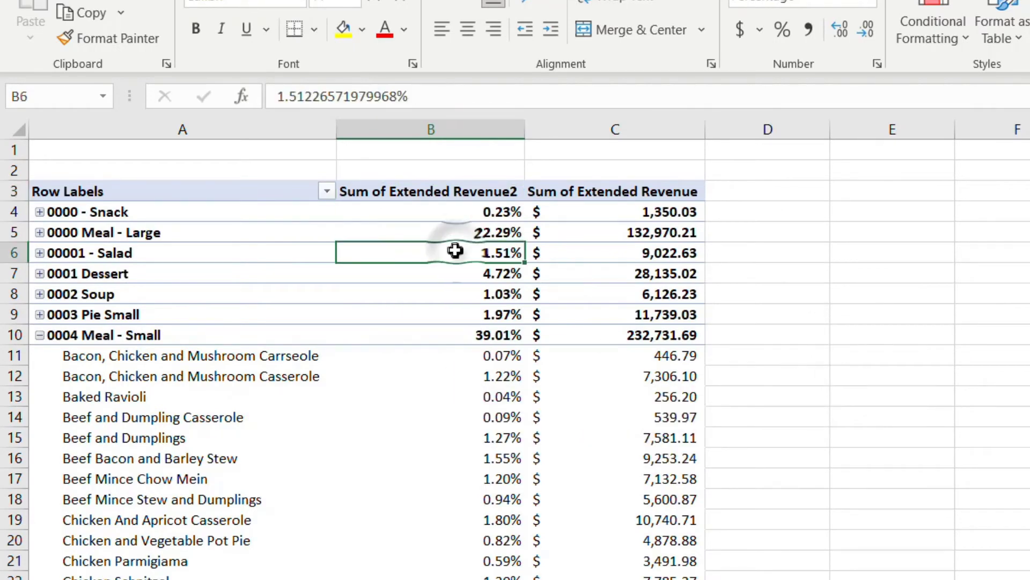
{"action": "left_click", "coordinate": [38, 336]}
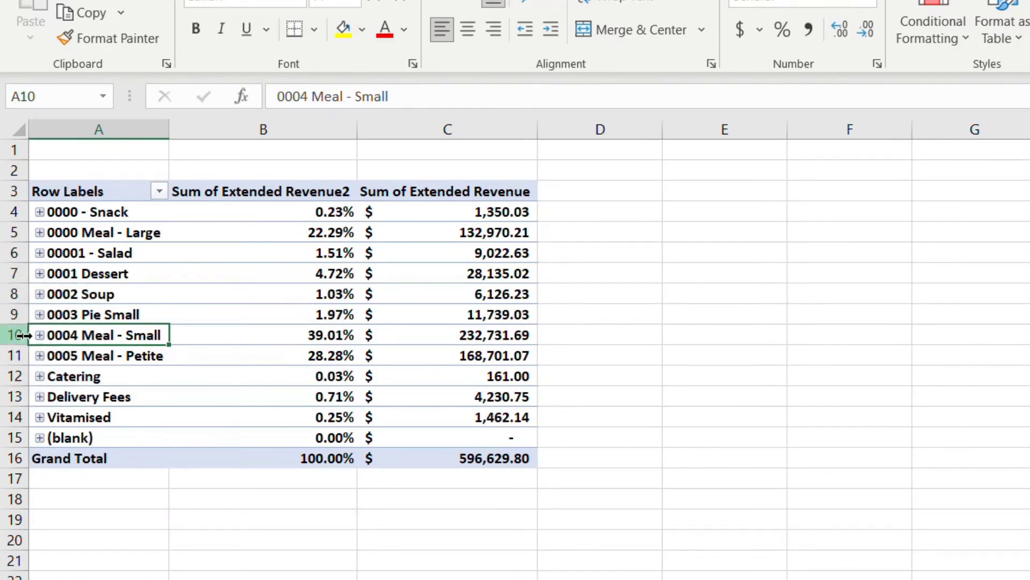
{"action": "left_click", "coordinate": [42, 337]}
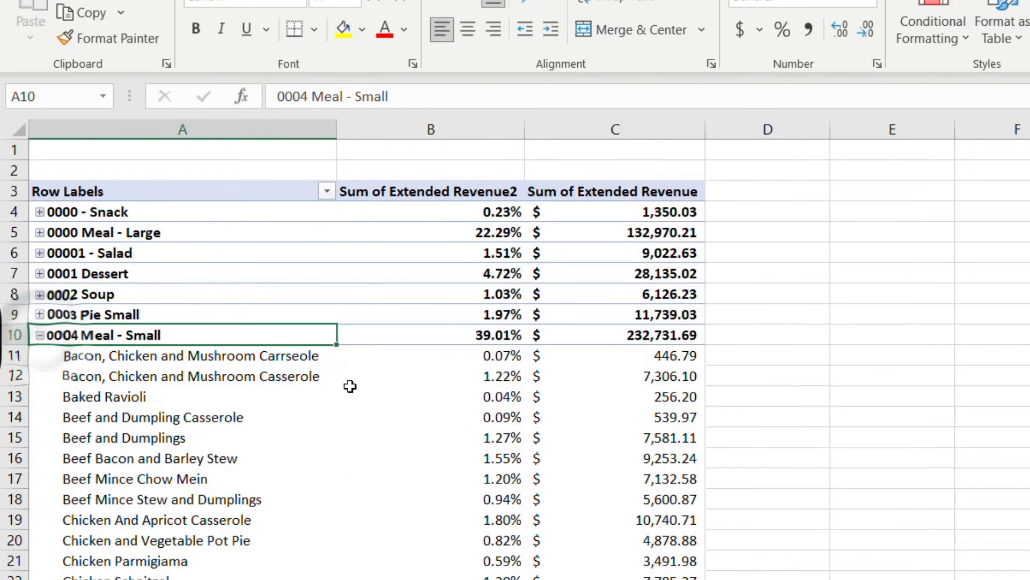
{"action": "scroll", "coordinate": [419, 462], "scroll_direction": "down", "scroll_amount": 4}
{"action": "scroll", "coordinate": [419, 462], "scroll_direction": "down", "scroll_amount": 7}
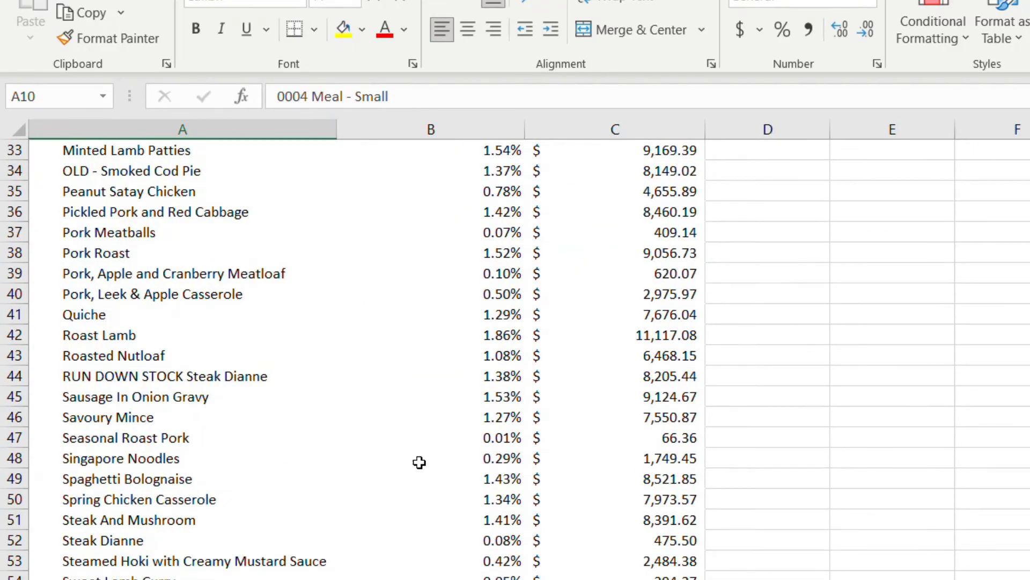
{"action": "scroll", "coordinate": [419, 462], "scroll_direction": "up", "scroll_amount": 11}
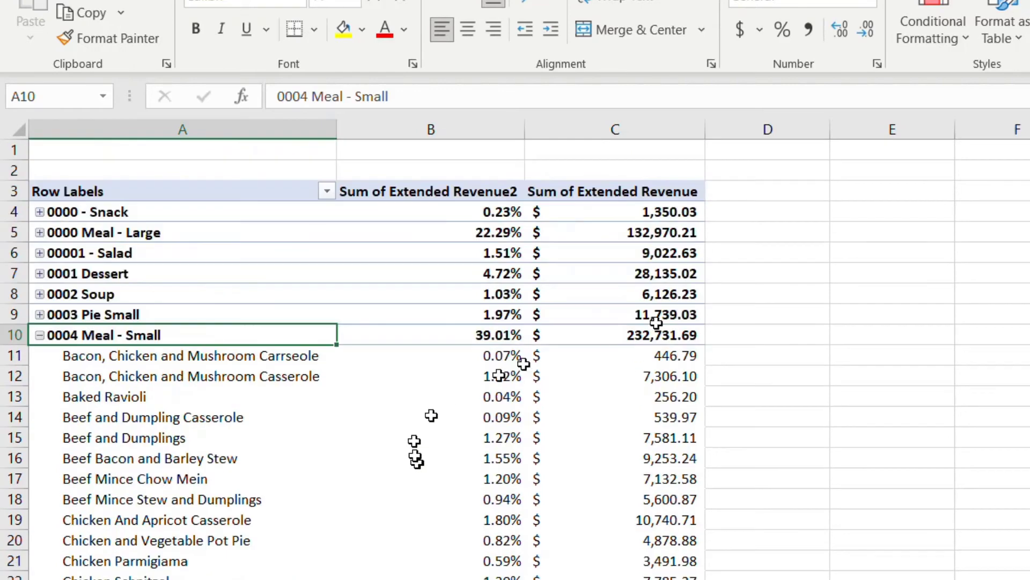
Try again to sort largest to smallest from the Sum of Extended Revenue column header
{"action": "right_click", "coordinate": [670, 189]}
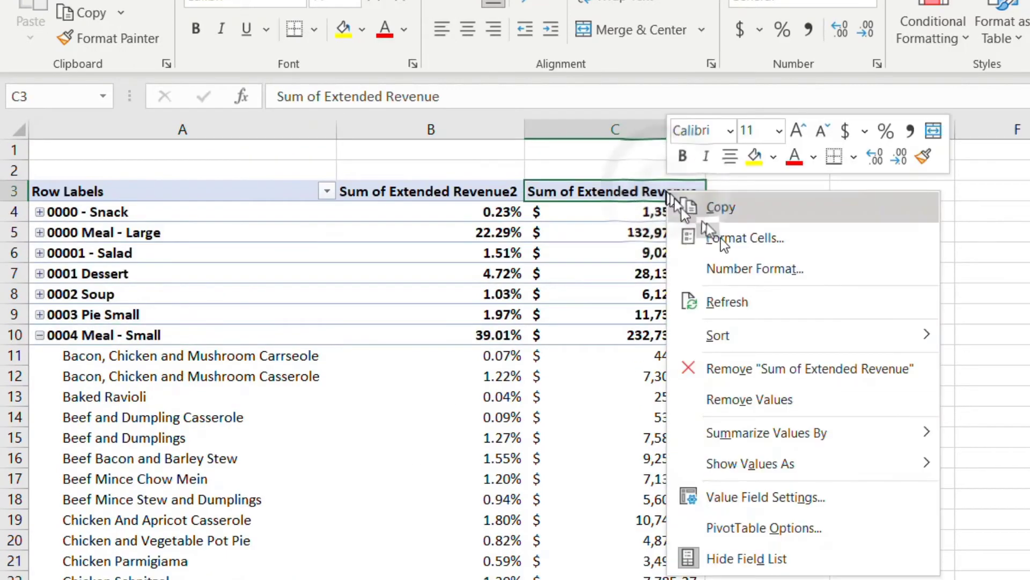
{"action": "left_click", "coordinate": [729, 340]}
{"action": "left_click", "coordinate": [996, 365]}
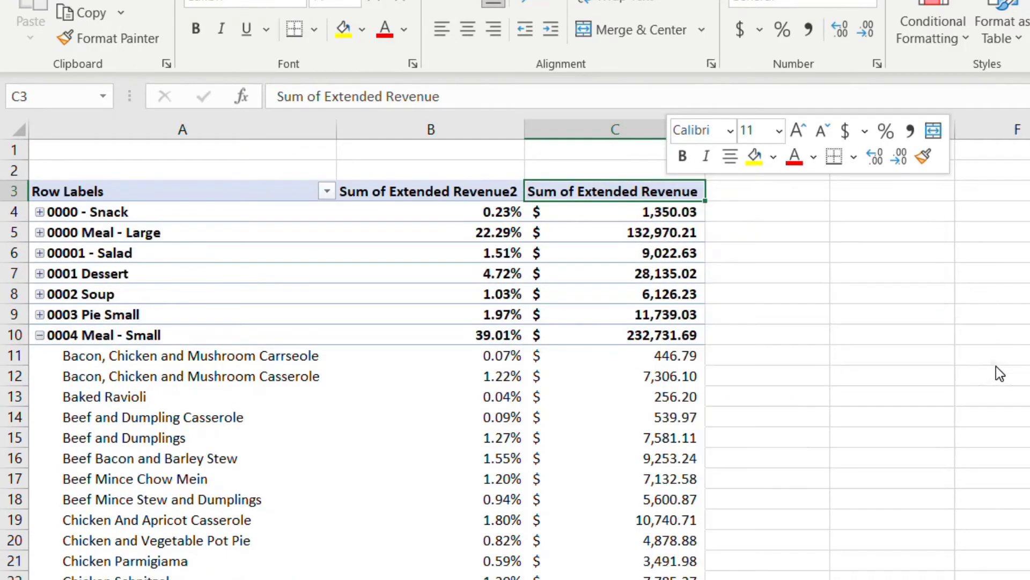
Sort the categories by Sum of Extended Revenue, largest to smallest, using a category's revenue value, and collapse 0004 Meal - Small
{"action": "left_click", "coordinate": [633, 211]}
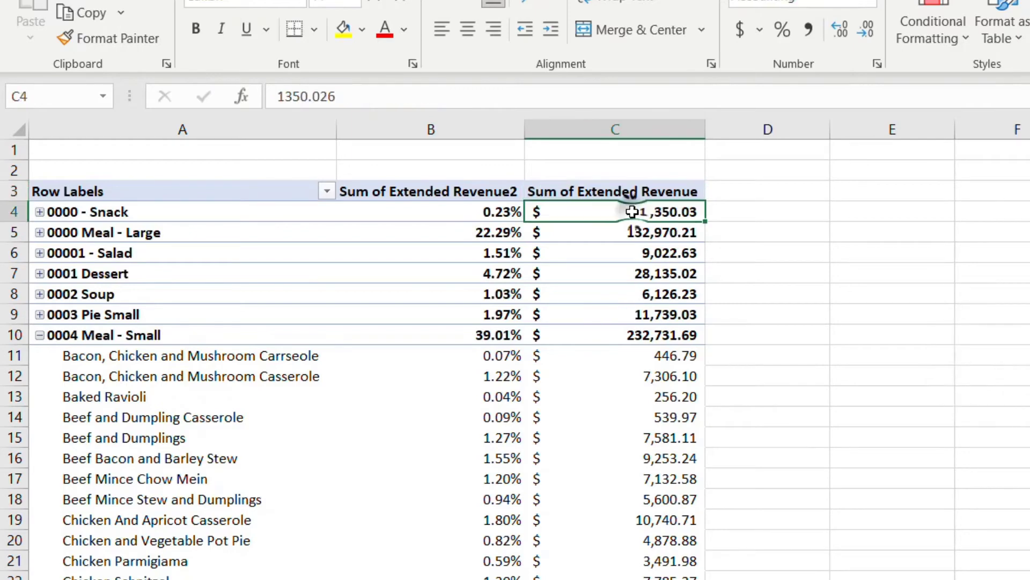
{"action": "right_click", "coordinate": [632, 211]}
{"action": "left_click", "coordinate": [703, 347]}
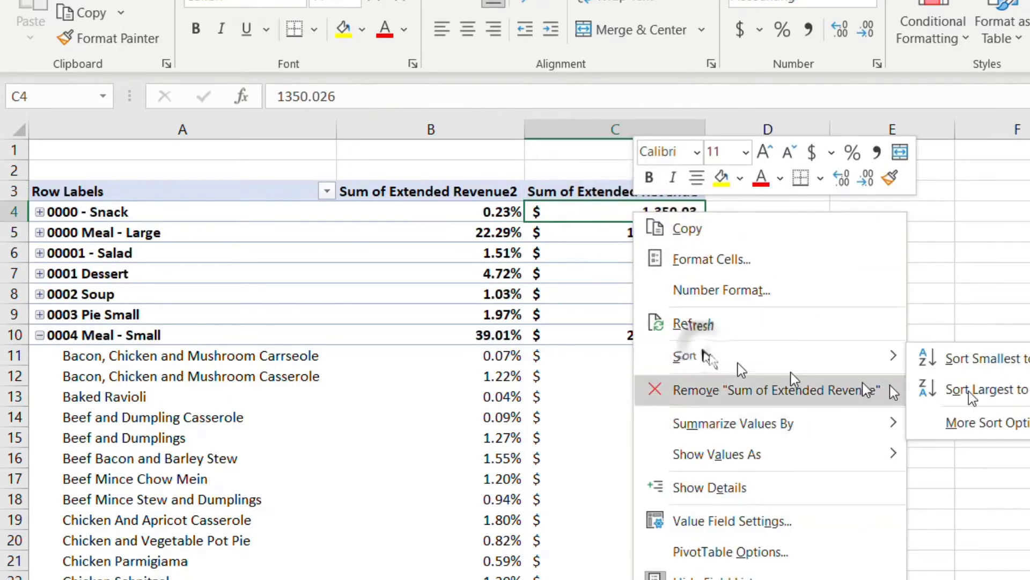
{"action": "left_click", "coordinate": [972, 397]}
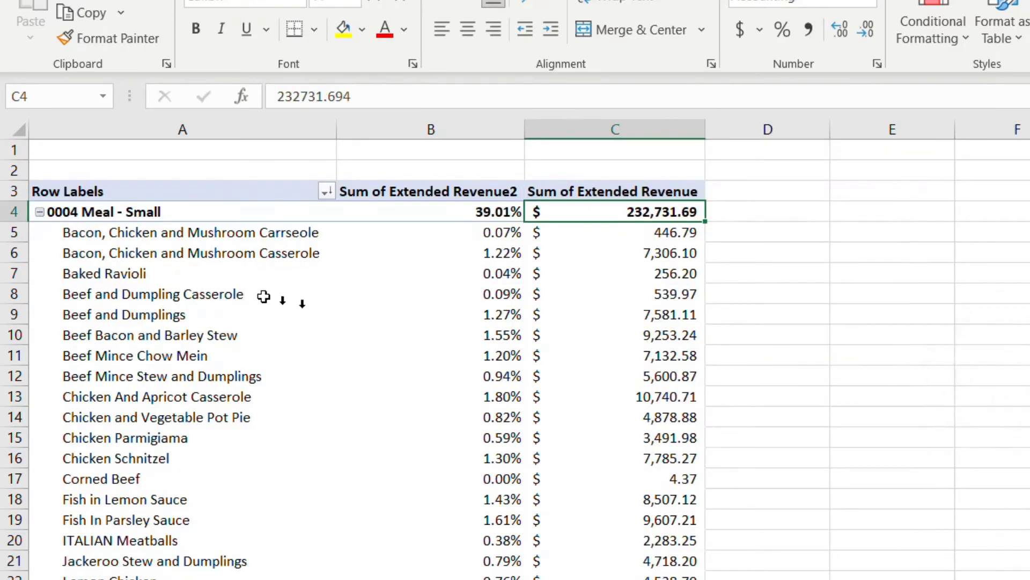
{"action": "left_click", "coordinate": [44, 213]}
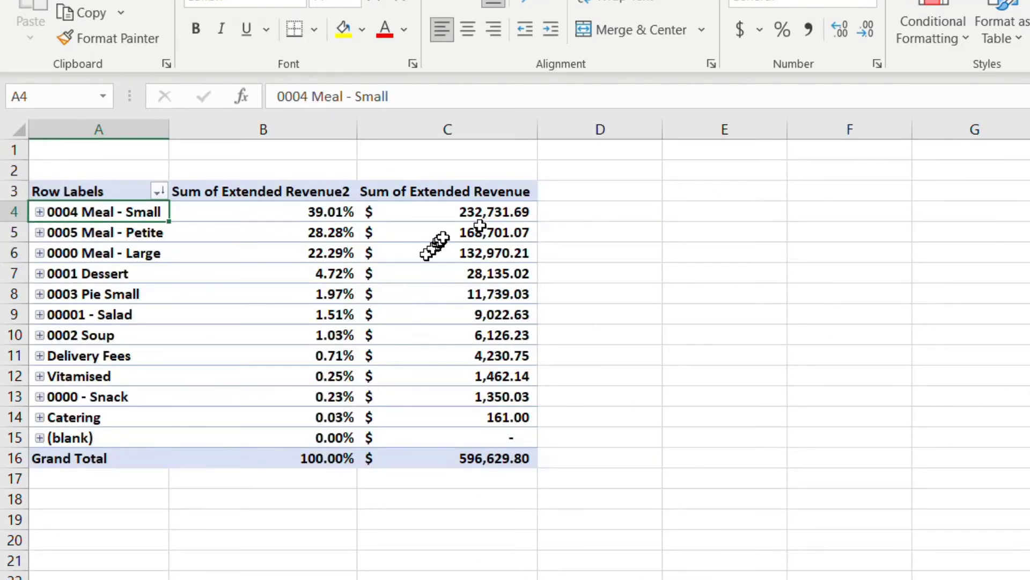
Select the 0004 Meal - Small revenue and compare it with the revenues of the categories ranked below
{"action": "left_click", "coordinate": [505, 215]}
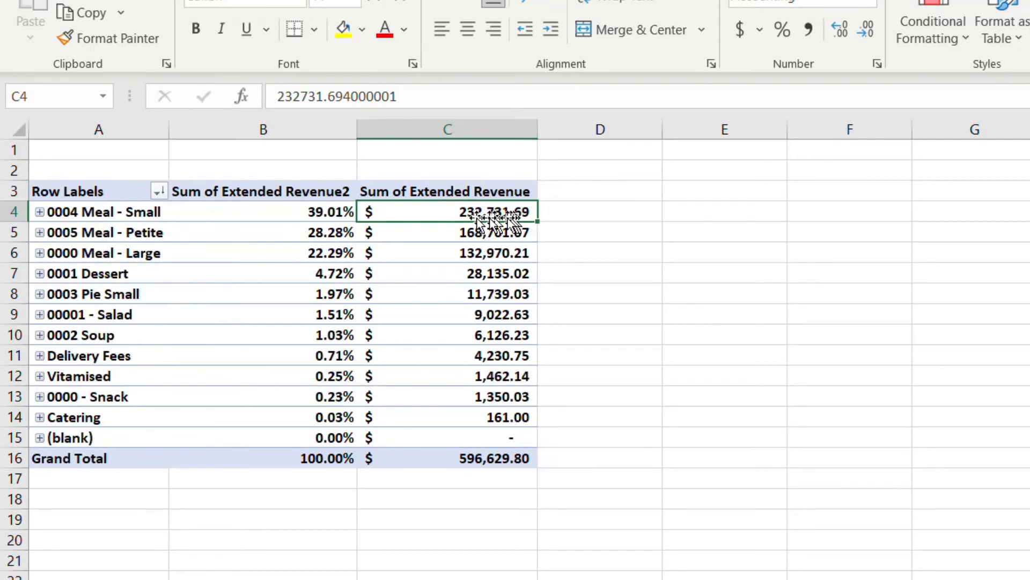
{"action": "mouse_move", "coordinate": [514, 214]}
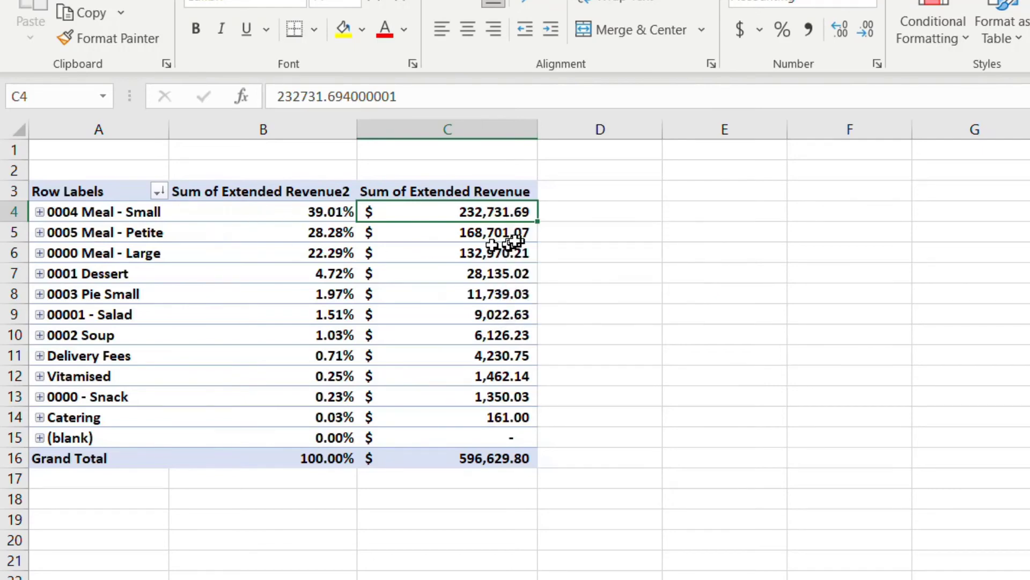
{"action": "mouse_move", "coordinate": [507, 254]}
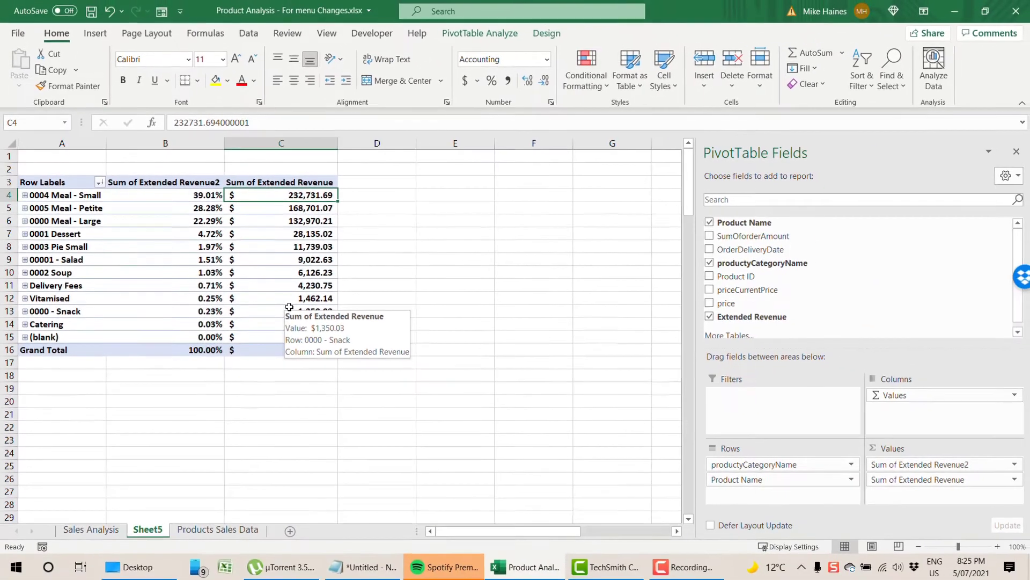
Insert a slicer for the productyCategoryName field of the pivot table
{"action": "left_click", "coordinate": [94, 34]}
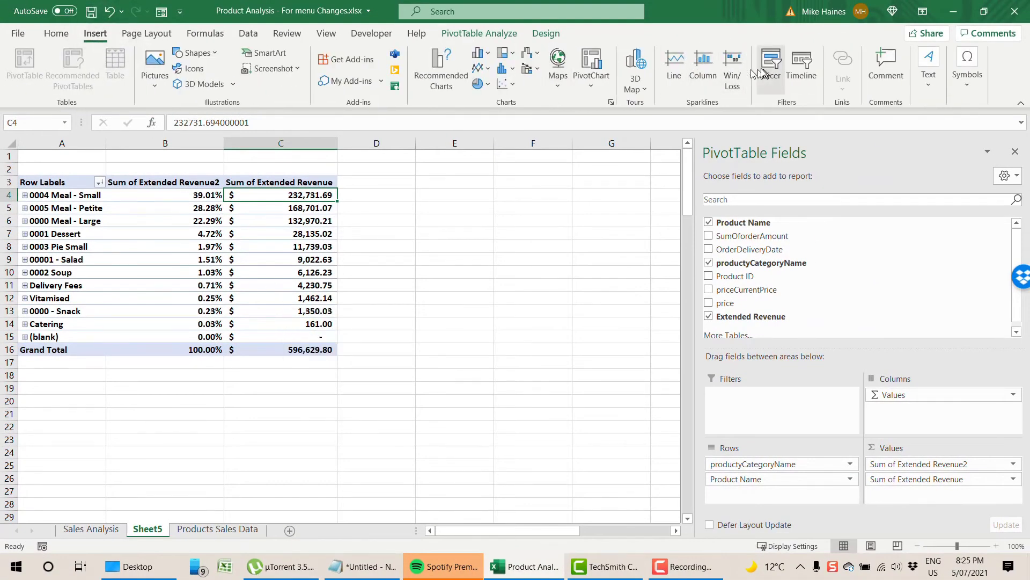
{"action": "left_click", "coordinate": [766, 71]}
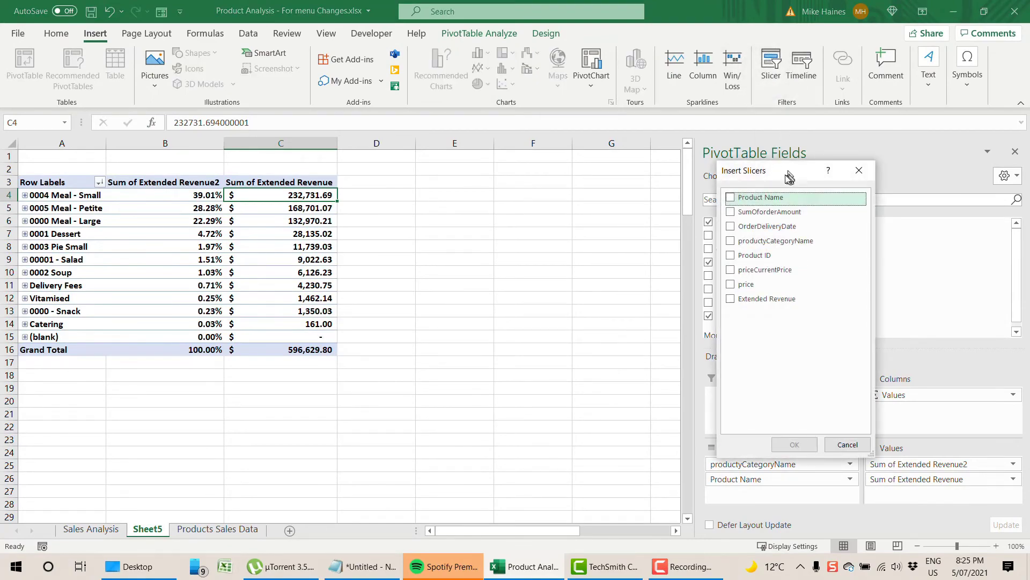
{"action": "left_click_drag", "start_coordinate": [787, 175], "coordinate": [601, 173]}
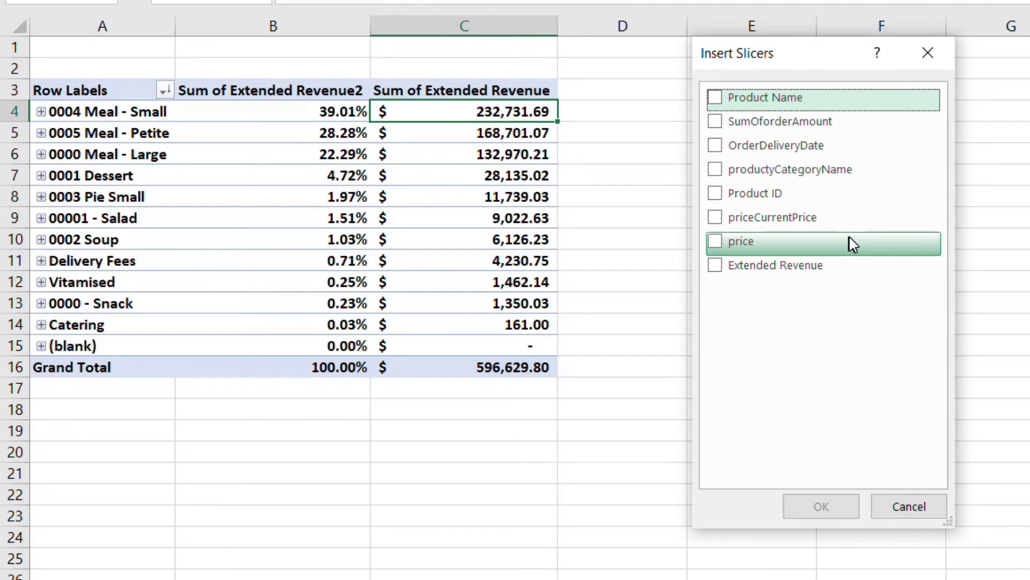
{"action": "left_click", "coordinate": [713, 171]}
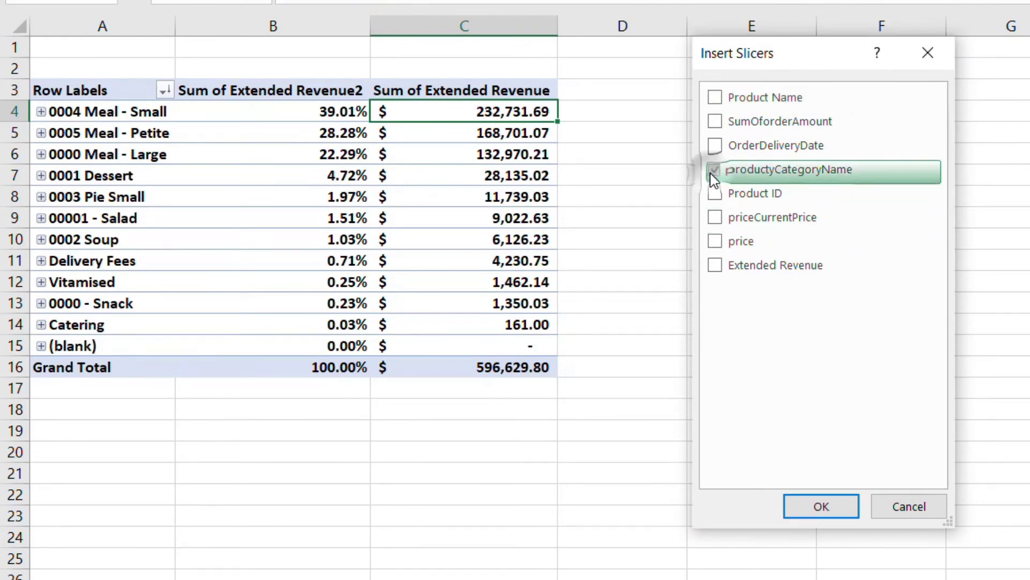
{"action": "left_click", "coordinate": [842, 515]}
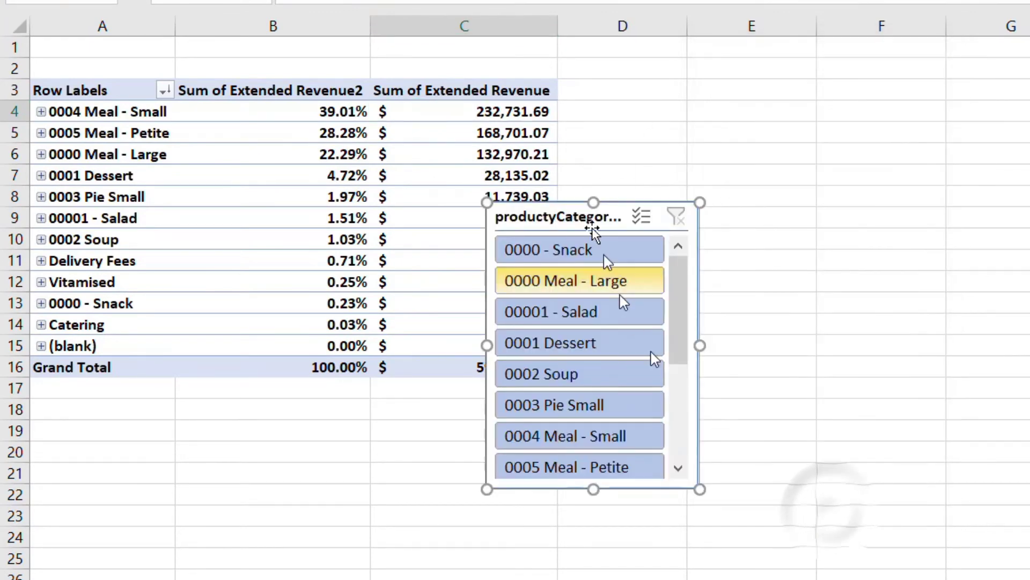
Place the slicer beside the pivot table and enlarge it to show every category and its full title
{"action": "left_click_drag", "start_coordinate": [584, 230], "coordinate": [795, 68]}
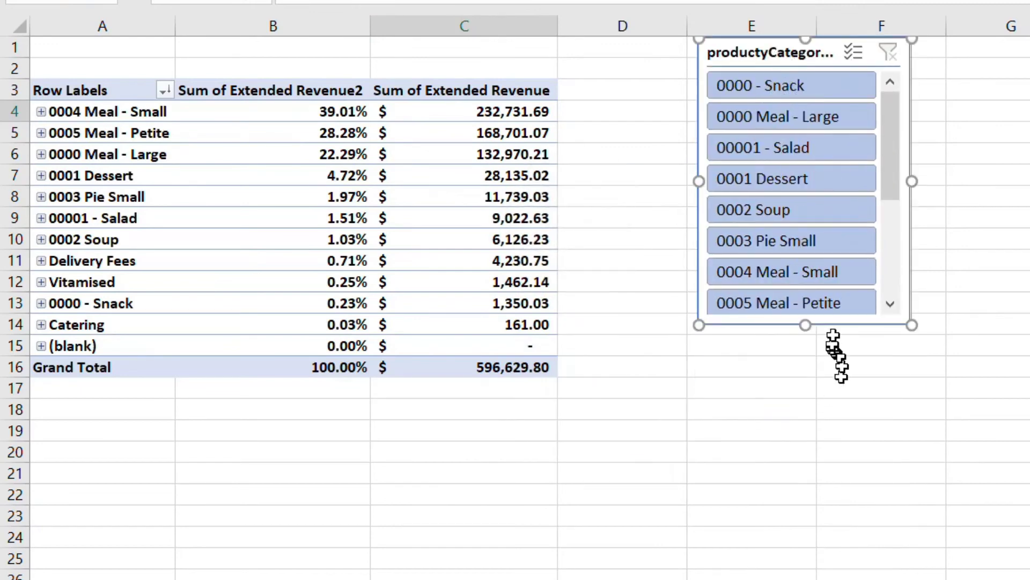
{"action": "left_click_drag", "start_coordinate": [805, 324], "coordinate": [790, 523]}
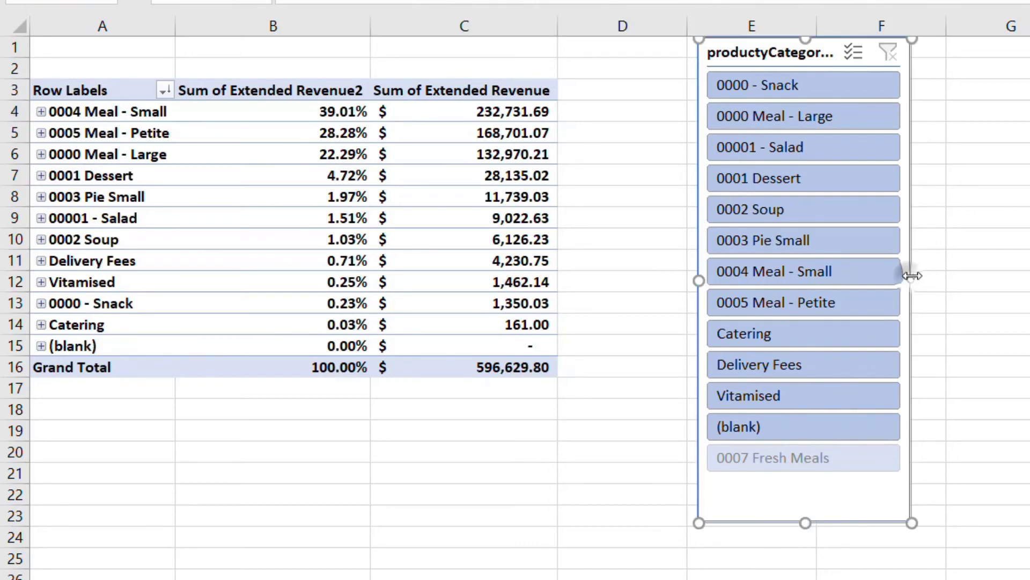
{"action": "left_click_drag", "start_coordinate": [911, 277], "coordinate": [986, 278]}
{"action": "left_click", "coordinate": [993, 279]}
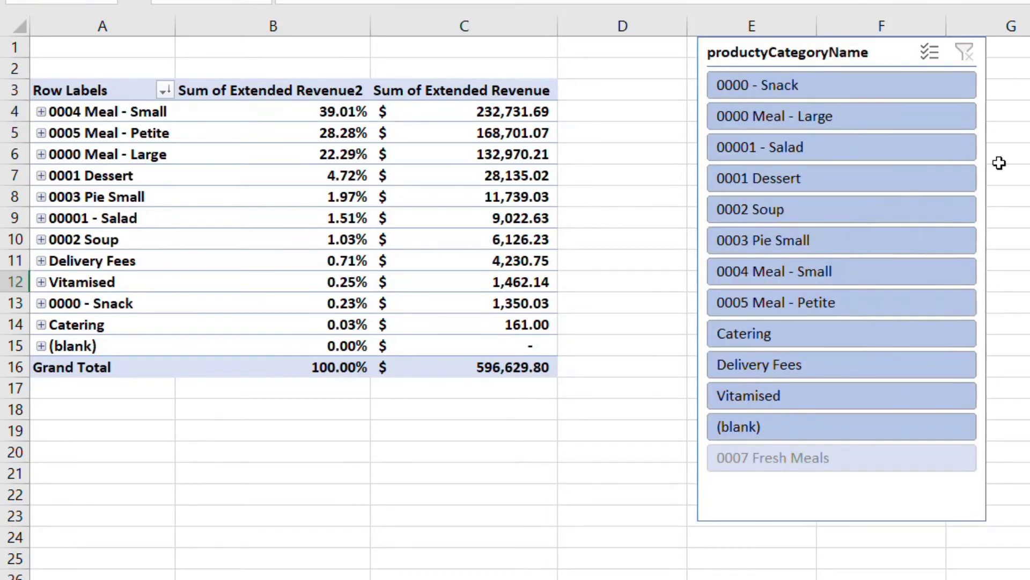
{"action": "left_click_drag", "start_coordinate": [867, 56], "coordinate": [813, 100]}
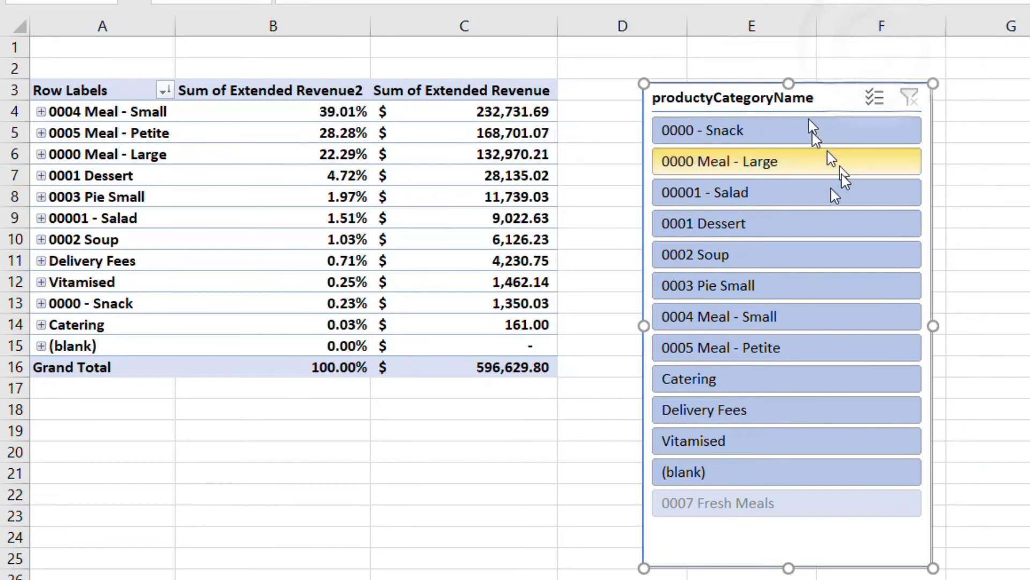
Use the slicer's multi-select to exclude 0000 Meal - Large, turn multi-select off, and filter to only 0000 Meal - Large
{"action": "left_click", "coordinate": [875, 97]}
{"action": "left_click", "coordinate": [765, 171]}
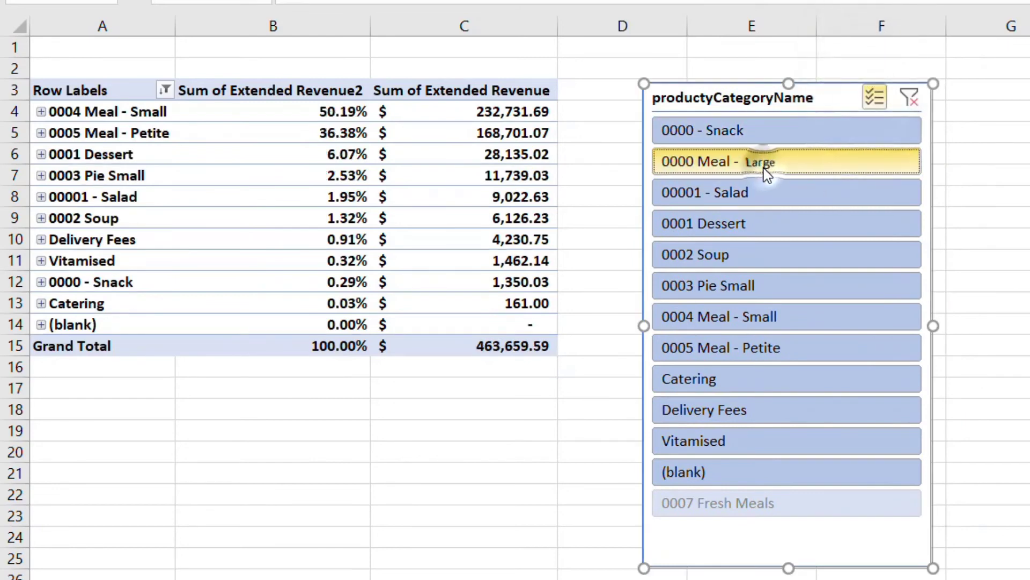
{"action": "left_click", "coordinate": [880, 99]}
{"action": "left_click", "coordinate": [801, 165]}
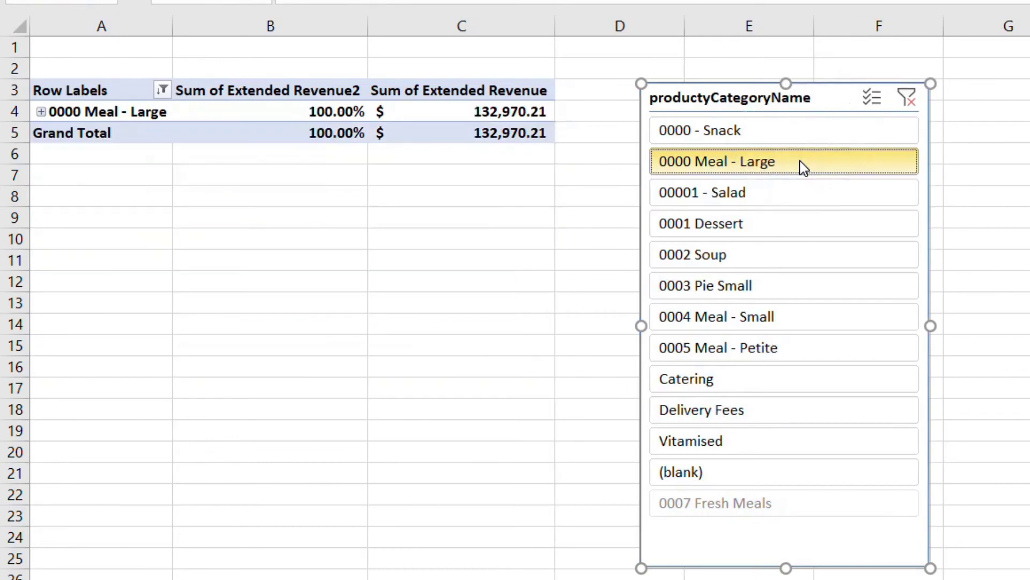
Filter the pivot table to 0004 Meal - Small with the slicer and expand the category into its products
{"action": "left_click", "coordinate": [773, 320]}
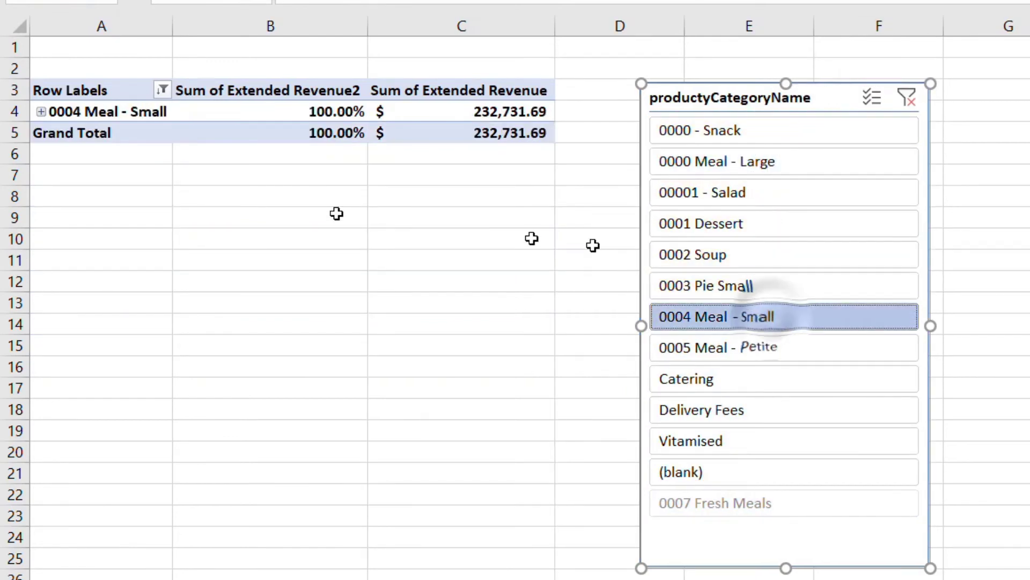
{"action": "left_click", "coordinate": [41, 113]}
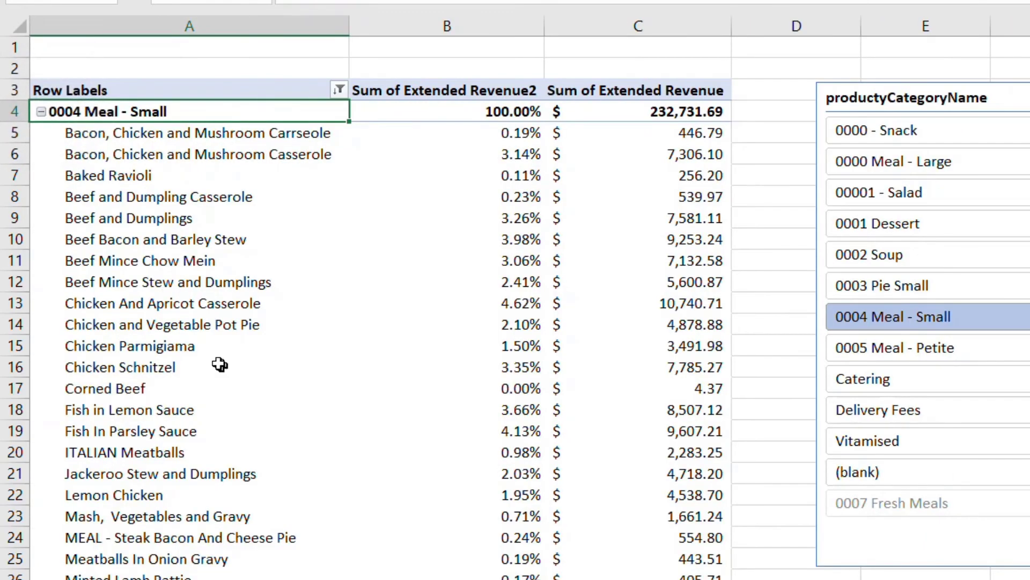
{"action": "scroll", "coordinate": [218, 357], "scroll_direction": "down", "scroll_amount": 3}
{"action": "scroll", "coordinate": [212, 359], "scroll_direction": "up", "scroll_amount": 3}
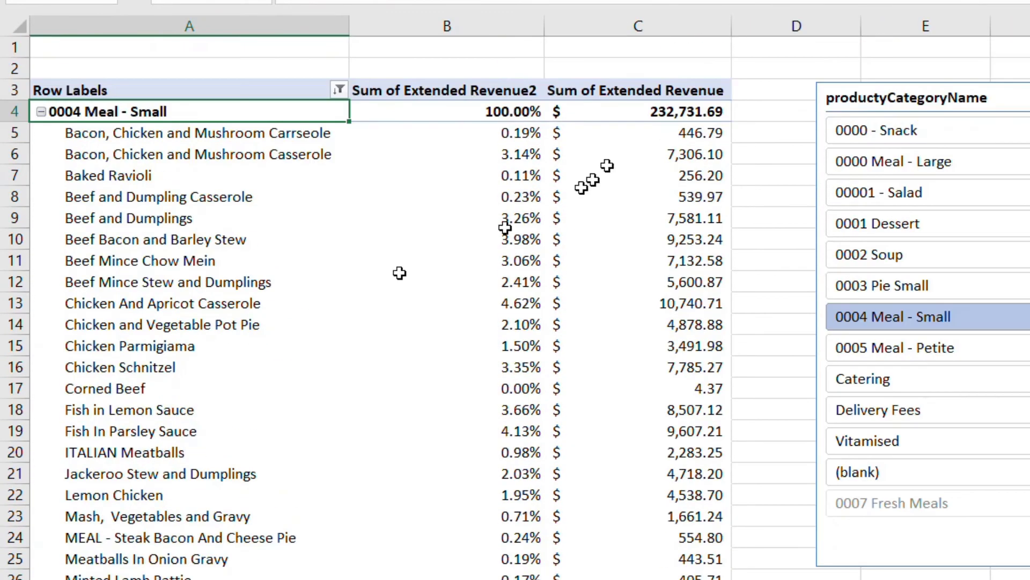
Sort the products within 0004 Meal - Small by Sum of Extended Revenue, largest to smallest
{"action": "right_click", "coordinate": [678, 137]}
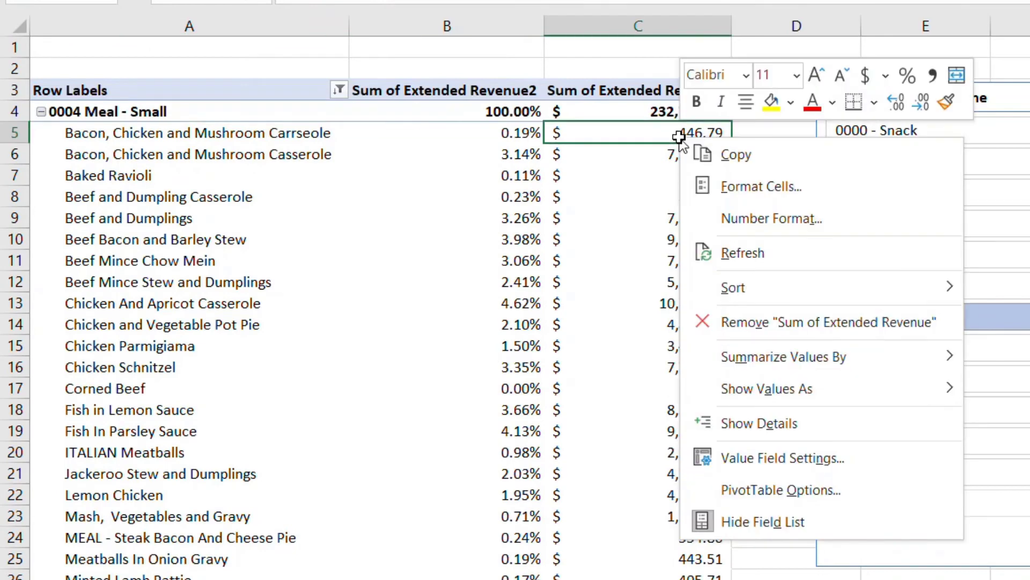
{"action": "mouse_move", "coordinate": [829, 288]}
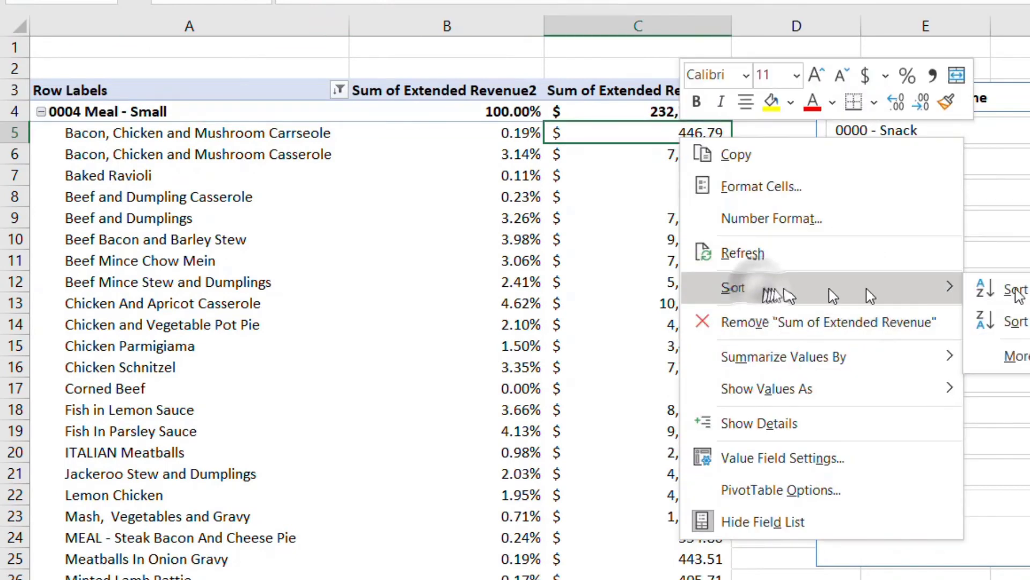
{"action": "left_click", "coordinate": [1001, 321]}
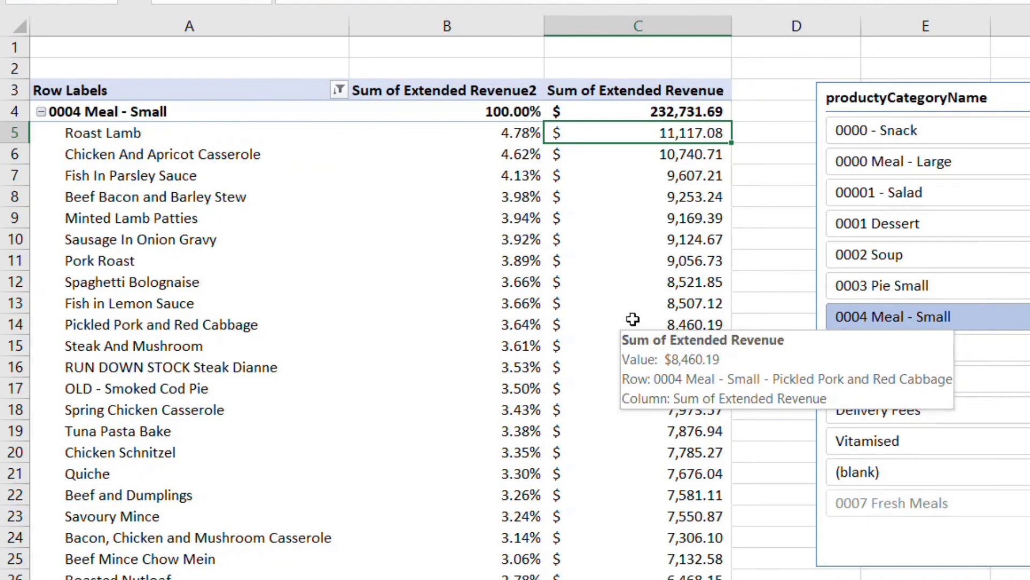
Look through the ranked 0004 Meal - Small products, picking out Roast Lamb and Tuna Pasta Bake
{"action": "scroll", "coordinate": [633, 318], "scroll_direction": "down", "scroll_amount": 3}
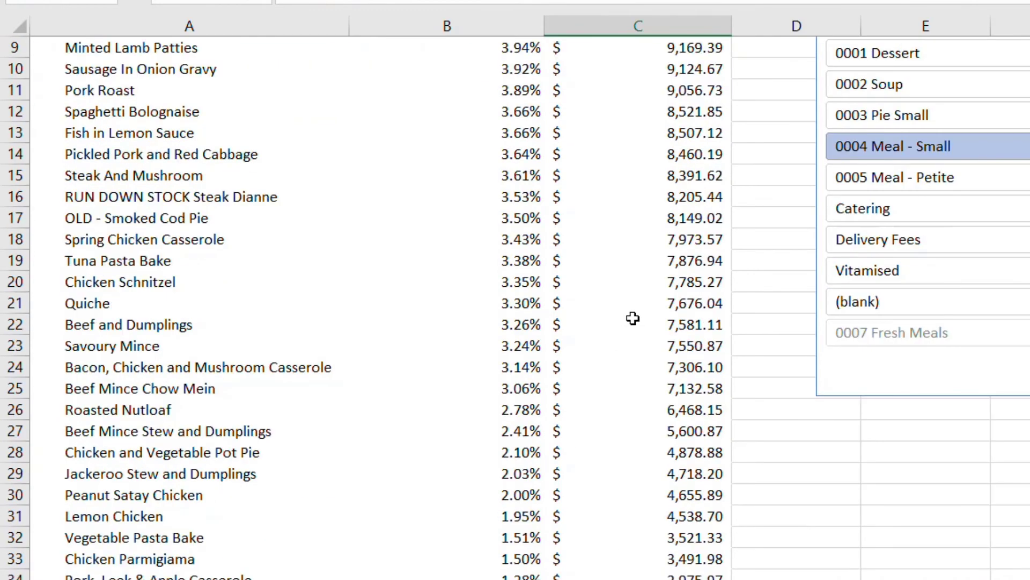
{"action": "scroll", "coordinate": [628, 317], "scroll_direction": "up", "scroll_amount": 3}
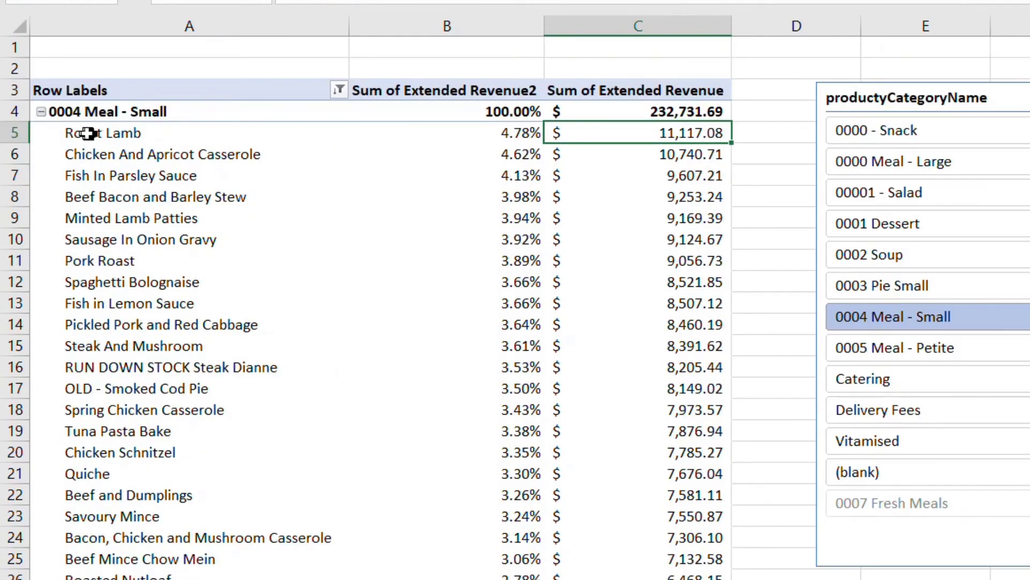
{"action": "left_click", "coordinate": [86, 132]}
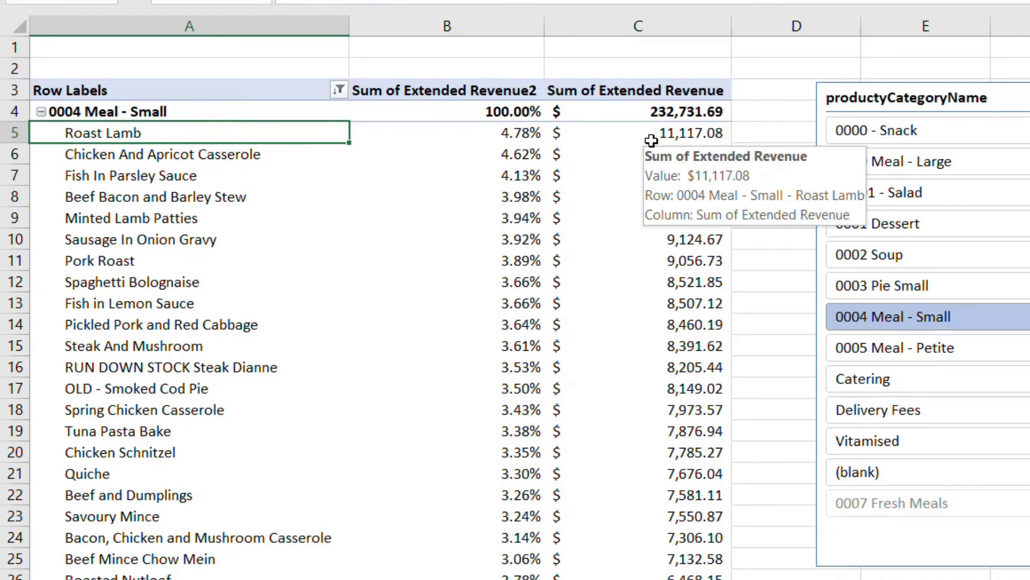
{"action": "left_click", "coordinate": [110, 430]}
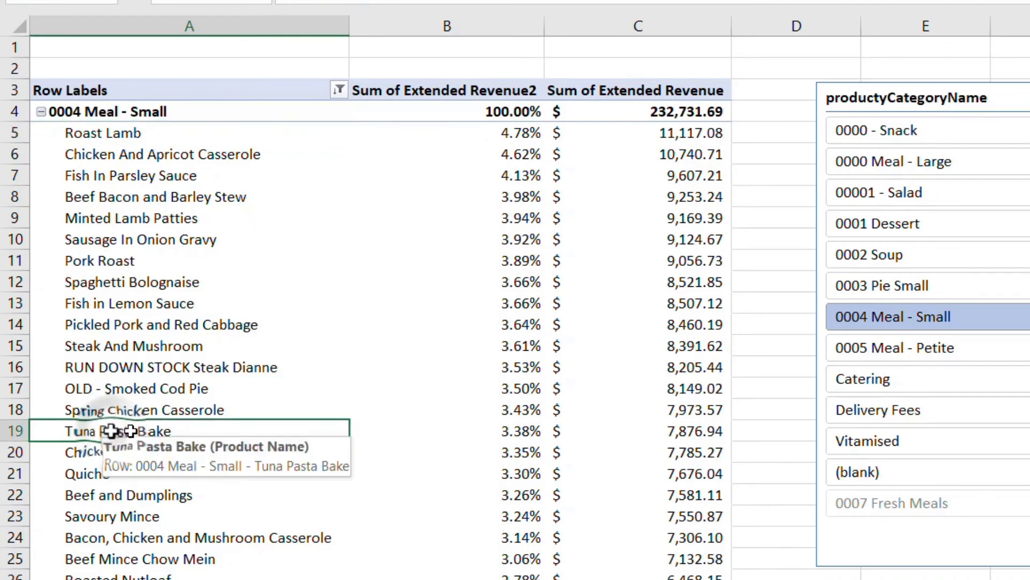
Add SumOforderAmount to the pivot table's values and move the productyCategoryName slicer clear of the new column's upper rows
{"action": "mouse_move", "coordinate": [642, 454]}
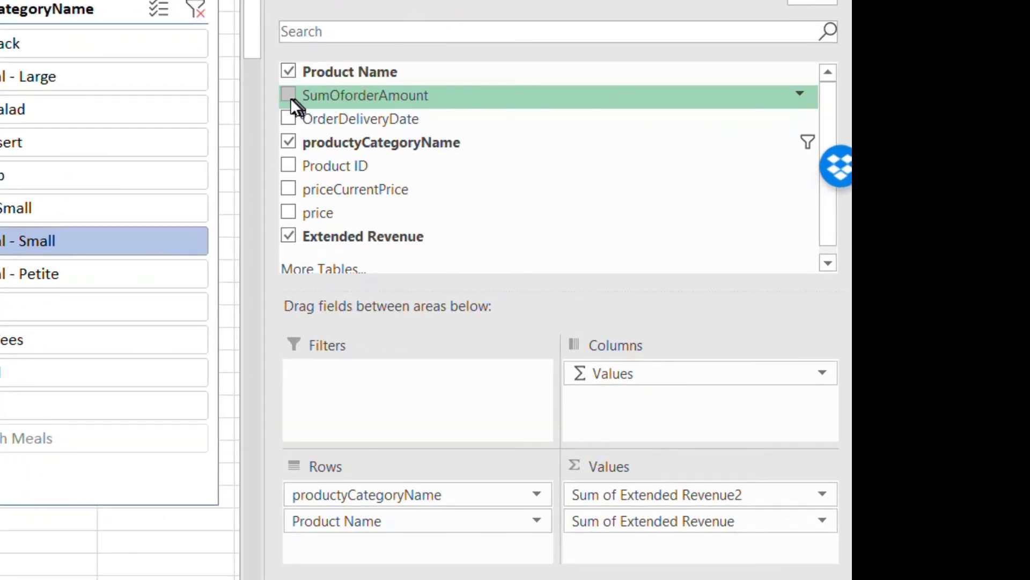
{"action": "left_click", "coordinate": [288, 95]}
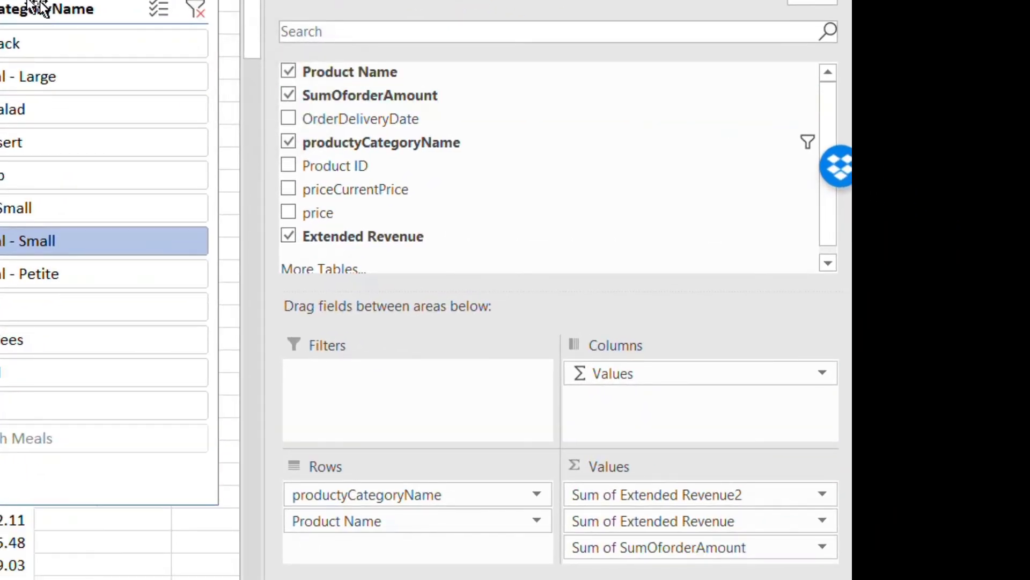
{"action": "left_click_drag", "start_coordinate": [42, 8], "coordinate": [140, 242]}
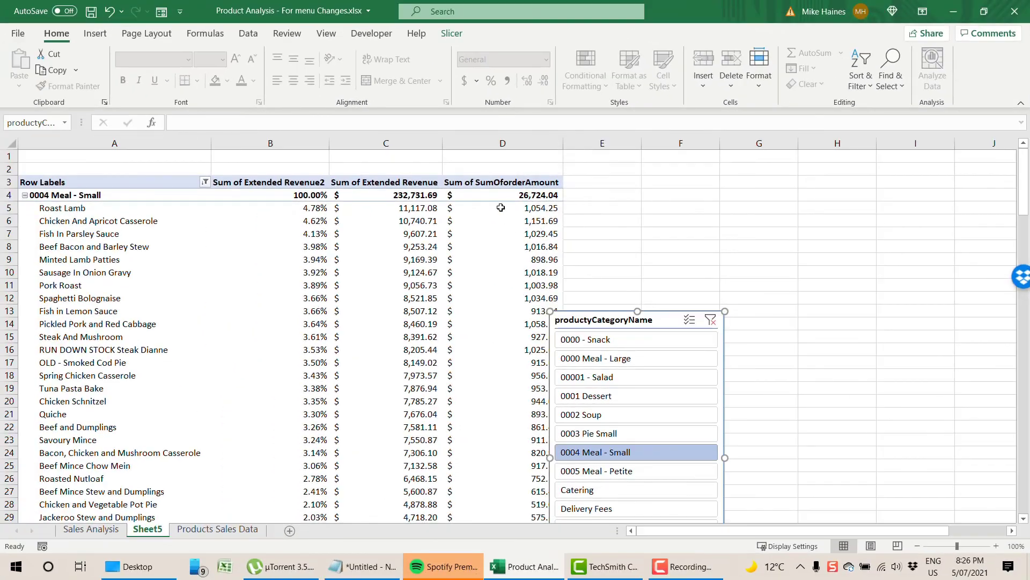
Try to change the currency formatting of the Sum of SumOforderAmount column by applying the Accounting number format to column D
{"action": "left_click", "coordinate": [500, 208]}
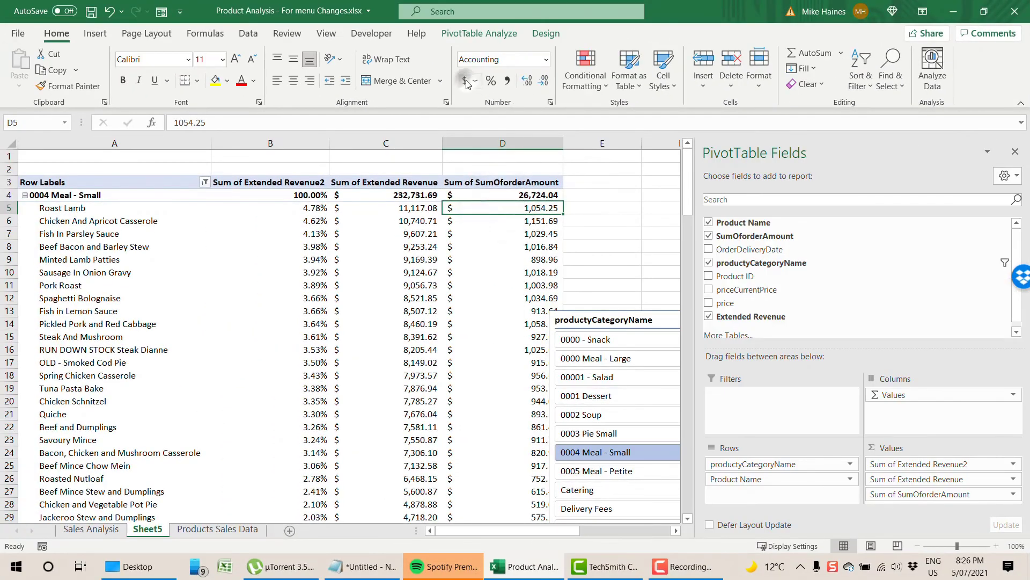
{"action": "left_click", "coordinate": [525, 141]}
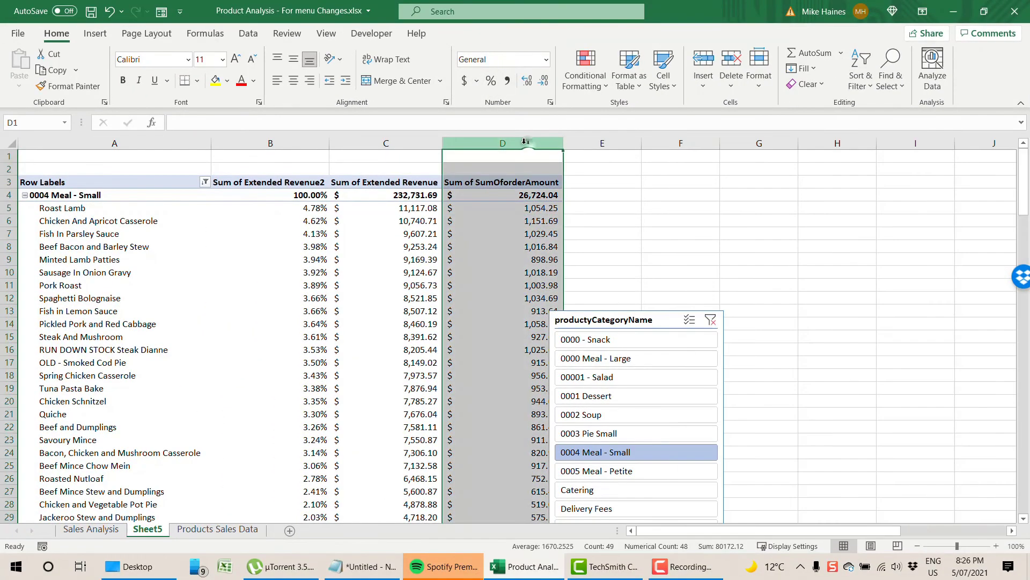
{"action": "left_click", "coordinate": [464, 80]}
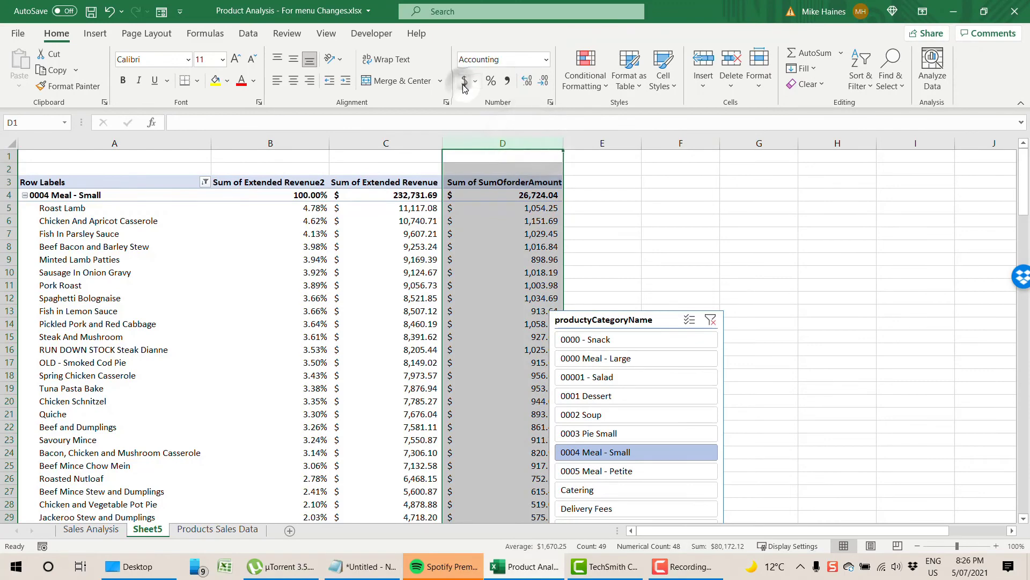
{"action": "left_click", "coordinate": [528, 198]}
{"action": "key", "text": "ctrl+shift+Down"}
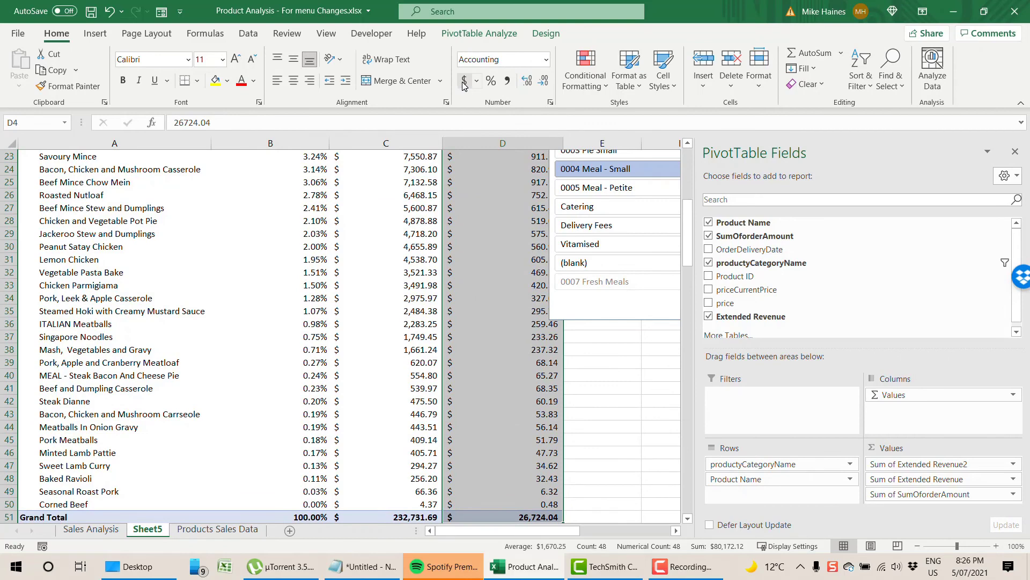
{"action": "left_click", "coordinate": [590, 403]}
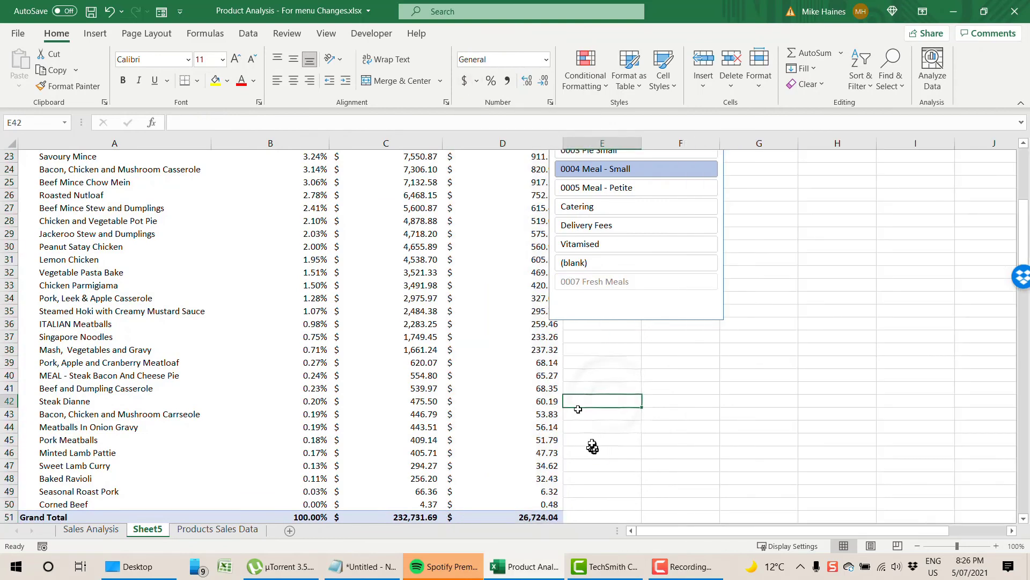
Copy the General format from empty cell E42 onto the Sum of SumOforderAmount column with Format Painter
{"action": "left_click", "coordinate": [75, 89]}
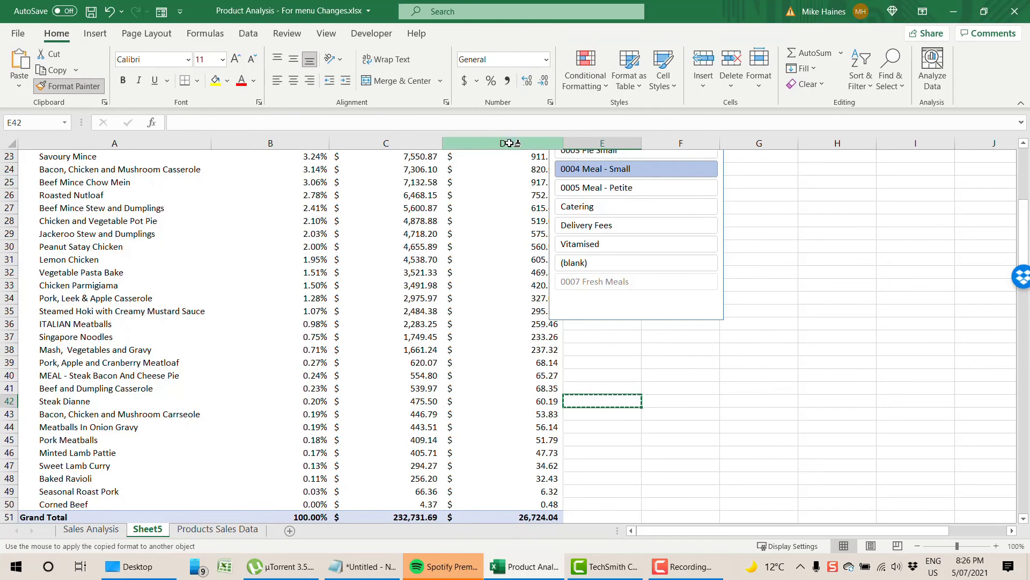
{"action": "left_click", "coordinate": [508, 143]}
{"action": "left_click", "coordinate": [502, 221]}
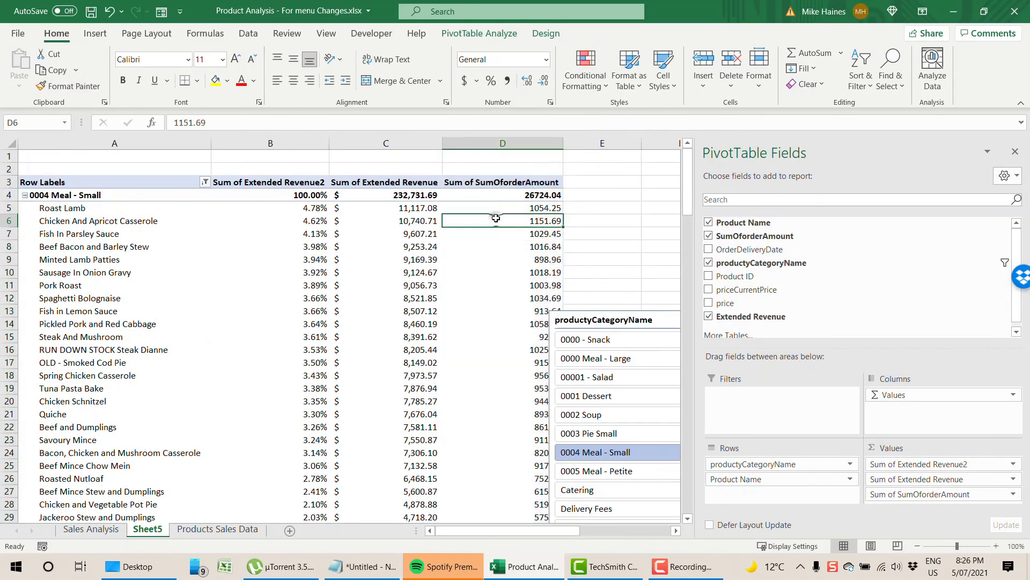
Rename the Sum of SumOforderAmount value field to Total Sold in its value field settings
{"action": "left_click", "coordinate": [518, 183]}
{"action": "right_click", "coordinate": [519, 185]}
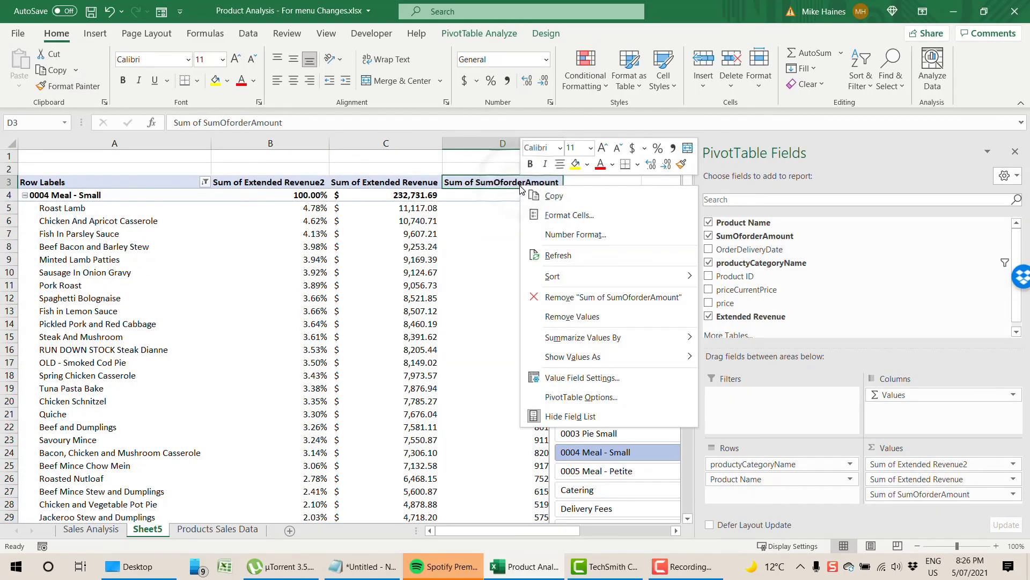
{"action": "left_click", "coordinate": [582, 377]}
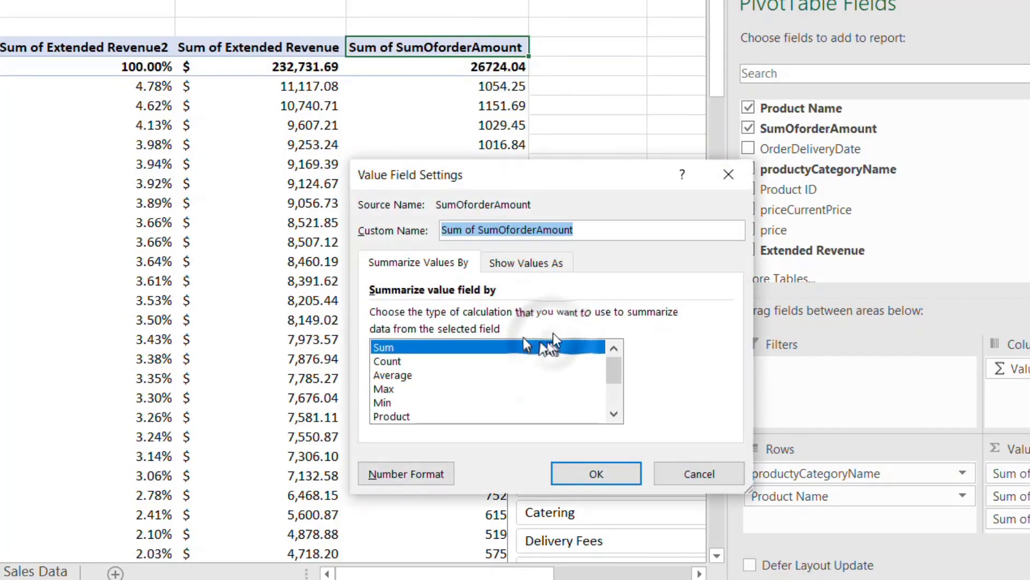
{"action": "type", "text": "Total Sold"}
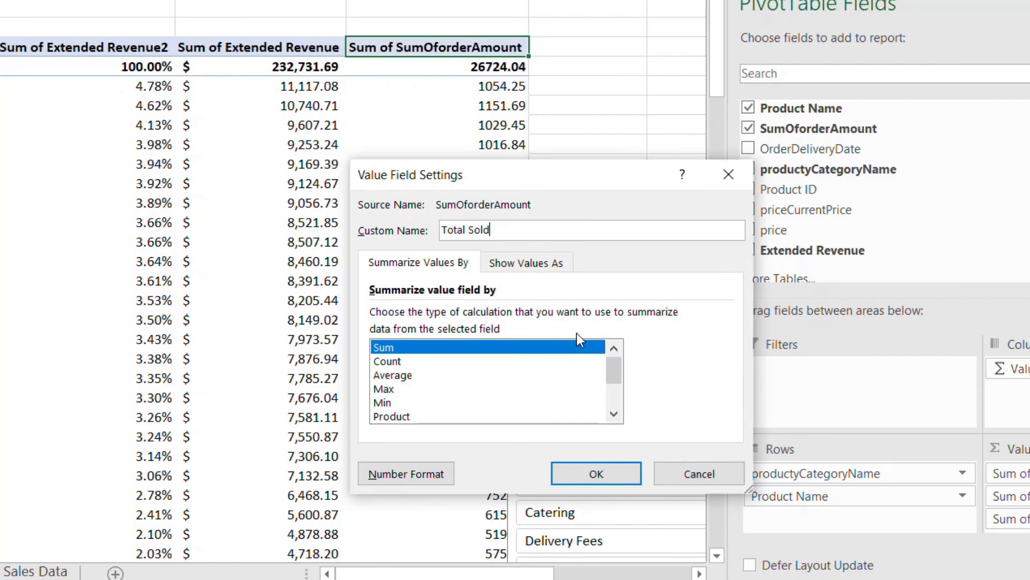
{"action": "key", "text": "Return"}
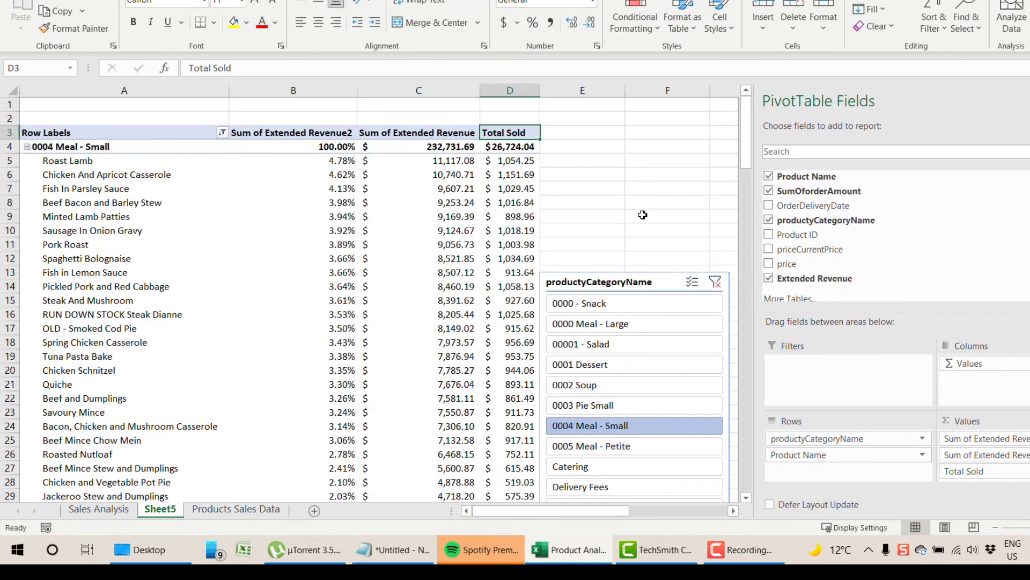
Remove the currency formatting from the Total Sold column by painting empty cell E6's General format over column D
{"action": "left_click", "coordinate": [614, 170]}
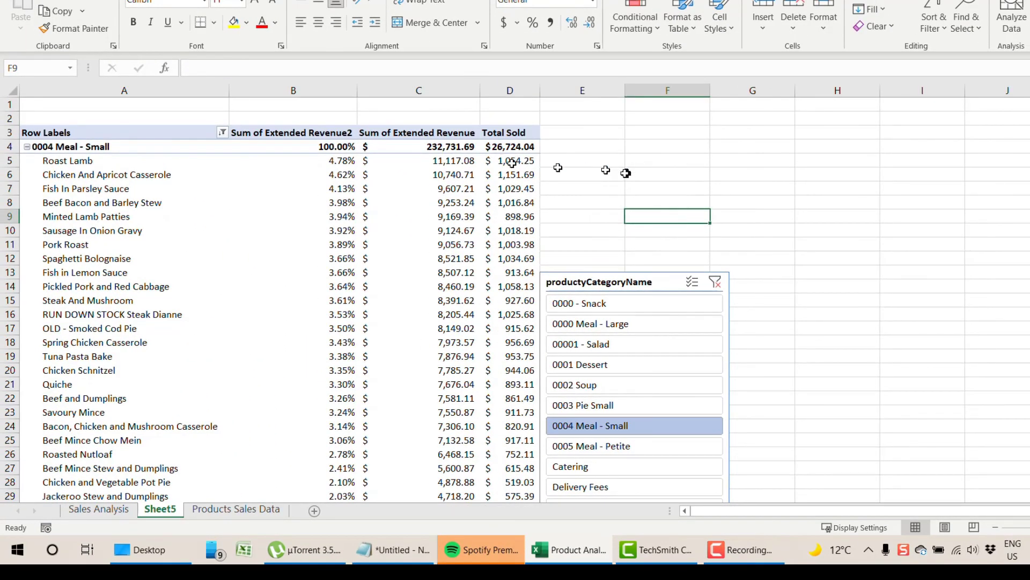
{"action": "left_click", "coordinate": [595, 172]}
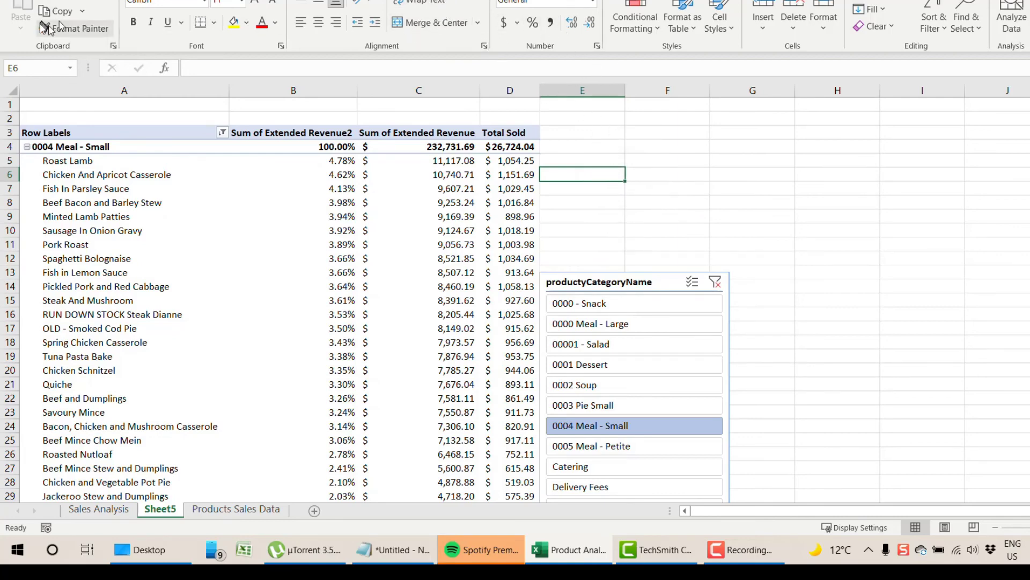
{"action": "left_click", "coordinate": [75, 28]}
{"action": "left_click", "coordinate": [508, 89]}
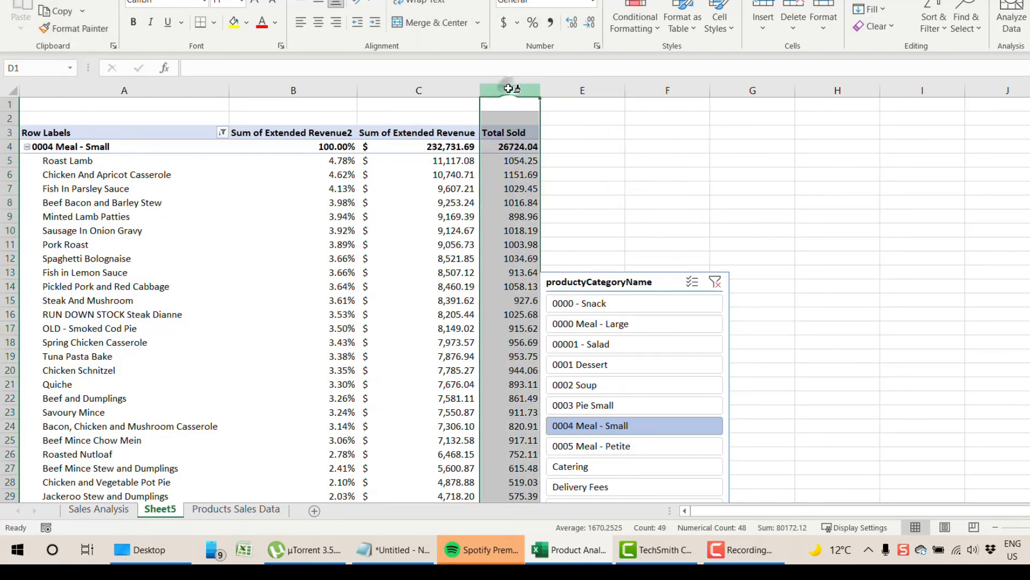
{"action": "left_click", "coordinate": [517, 258]}
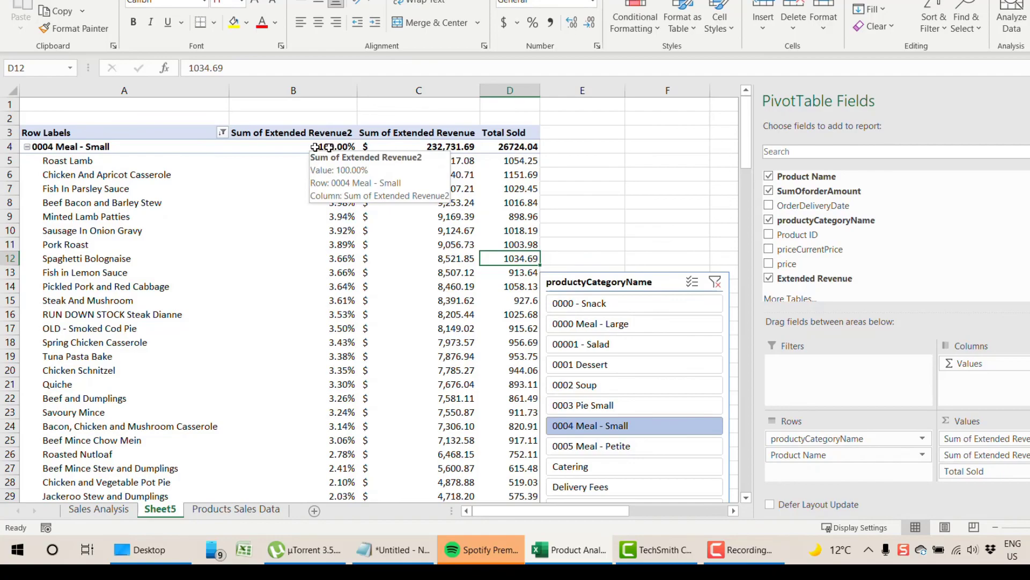
{"action": "scroll", "coordinate": [326, 276], "scroll_direction": "down", "scroll_amount": 12}
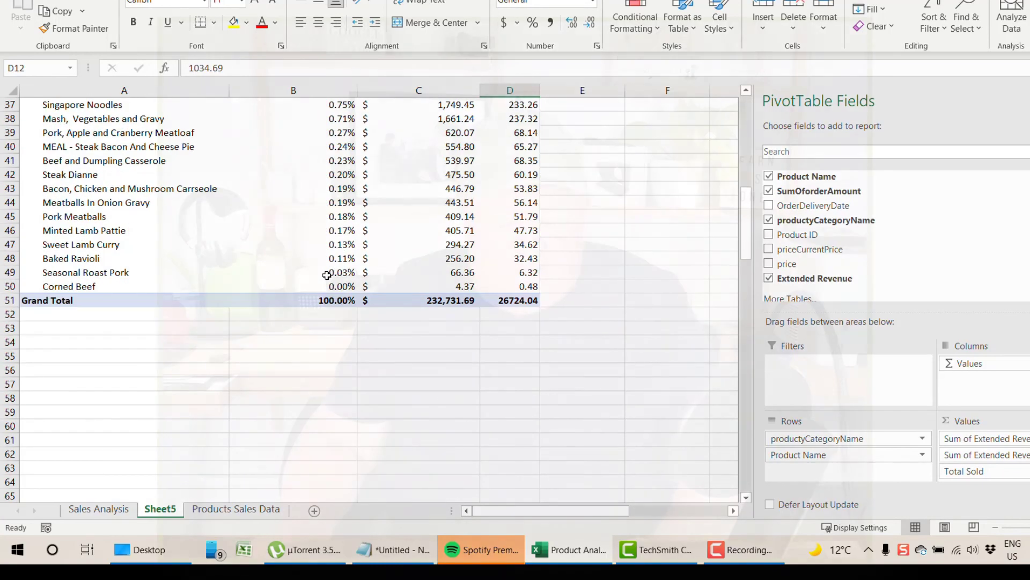
{"action": "scroll", "coordinate": [326, 276], "scroll_direction": "up", "scroll_amount": 9}
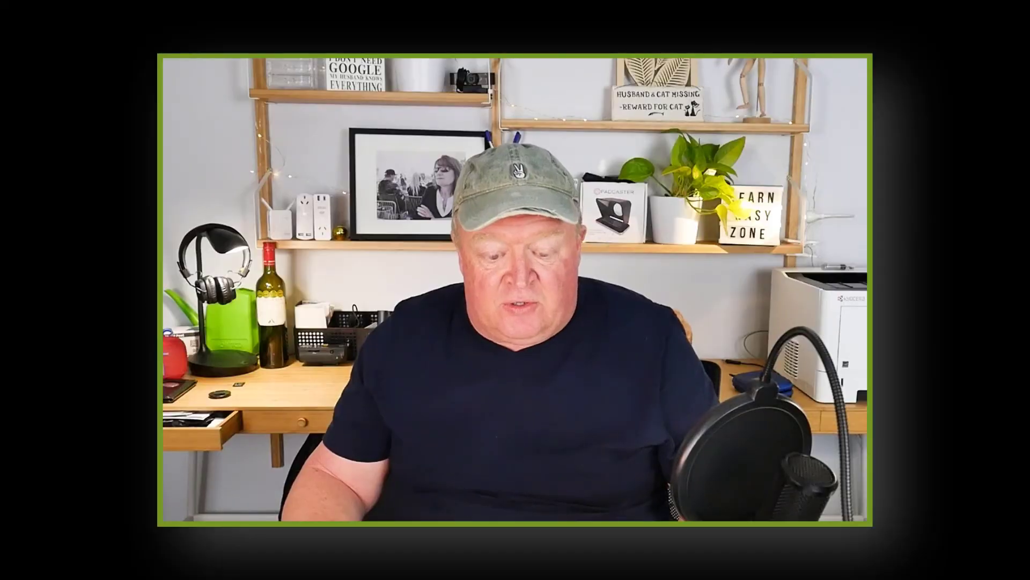